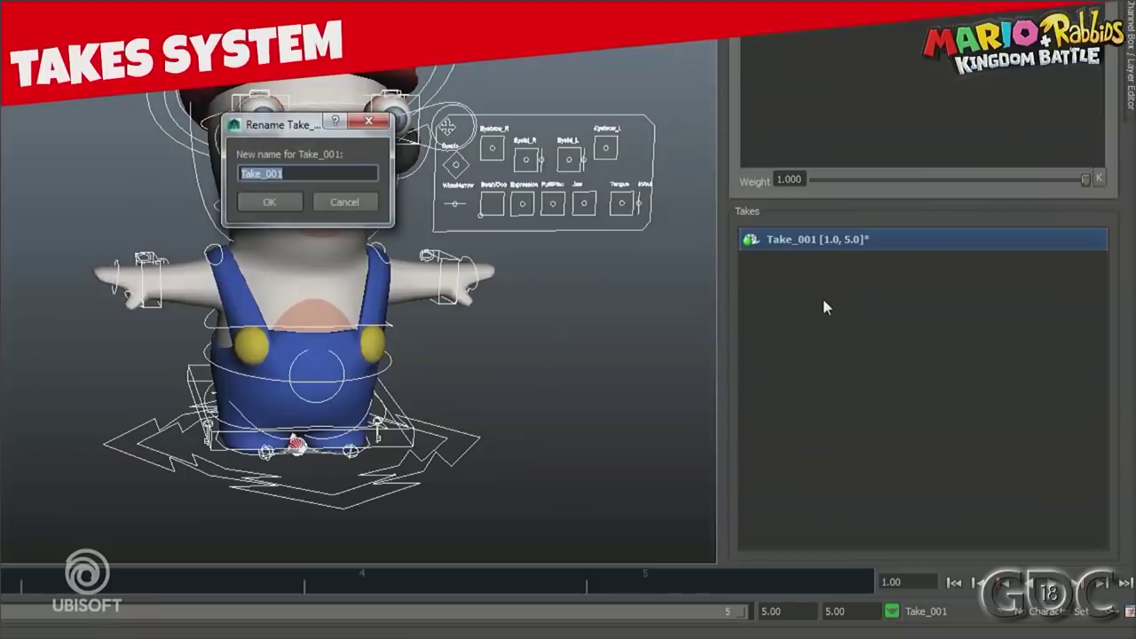
Step: Rename the take Take_001 as idle_01 and set its end frame to 100
key(BackSpace)
click(288, 202)
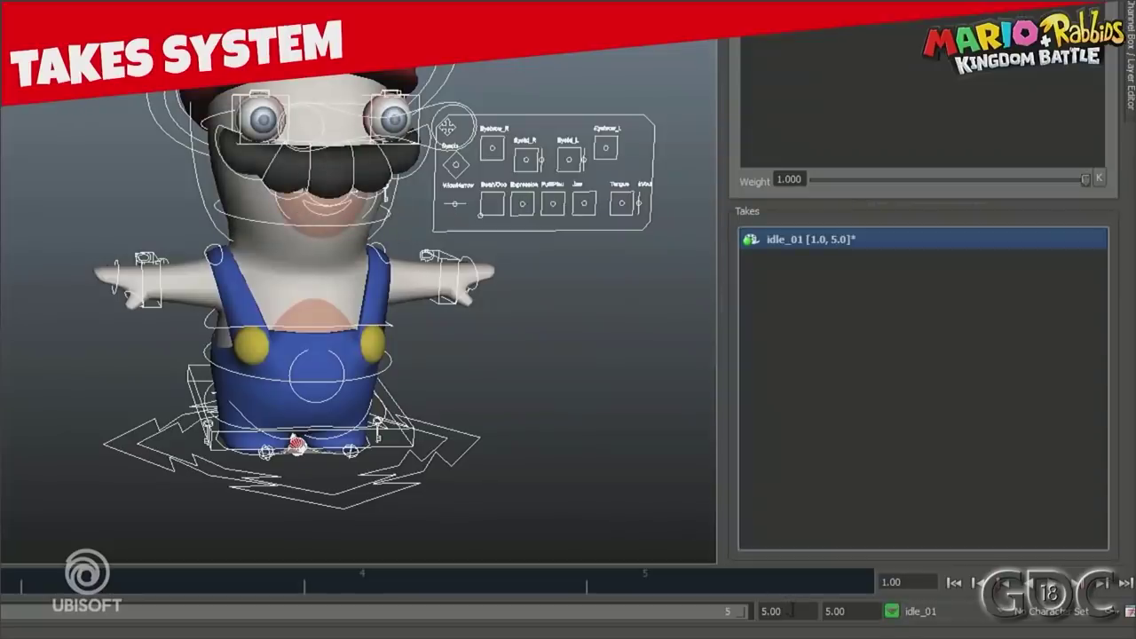
double_click(781, 610)
text(1)
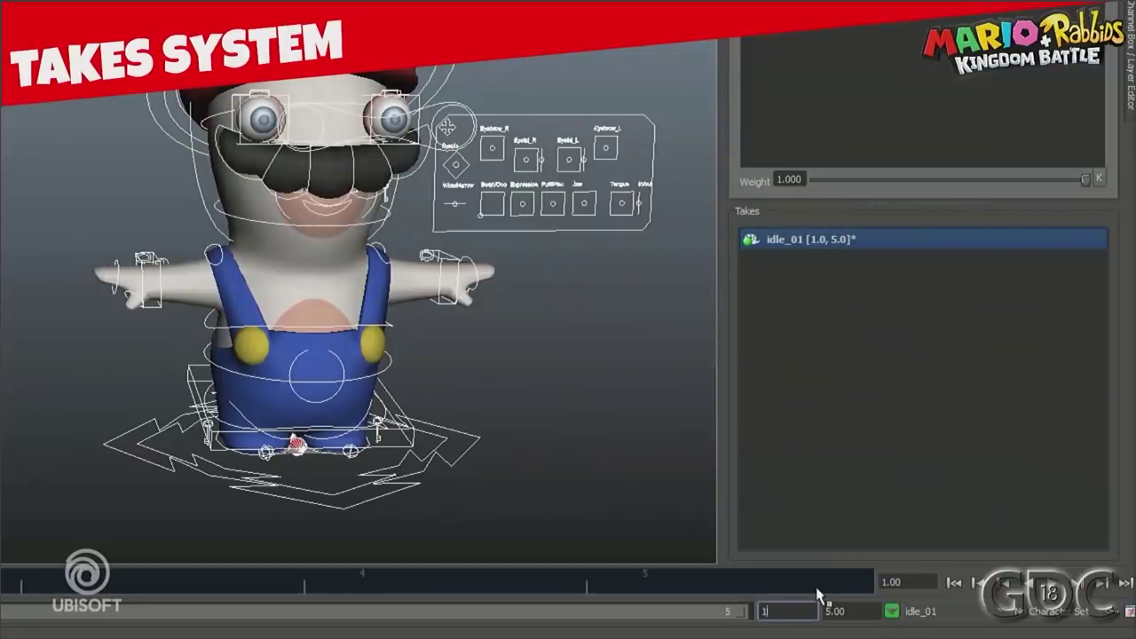
text(00)
key(Return)
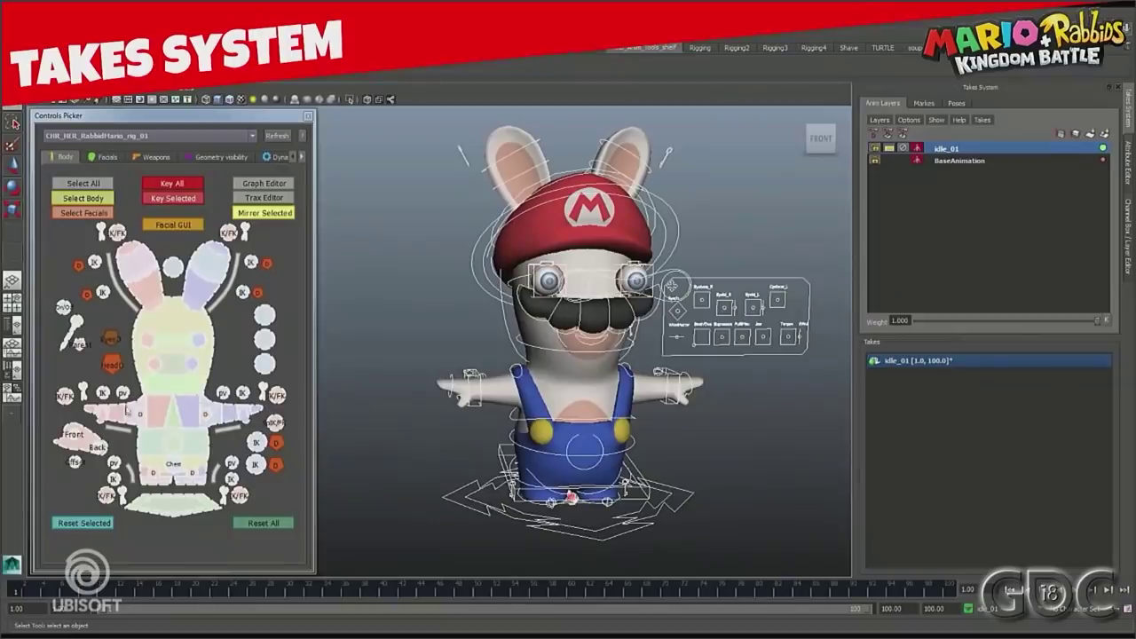
Step: Pose the character's left arm with its IK hand control for the idle_01 take and play the idle animation
click(242, 392)
key(w)
drag(674, 386, 621, 404)
alt+drag(577, 355, 581, 330)
key(e)
alt+drag(560, 283, 524, 286)
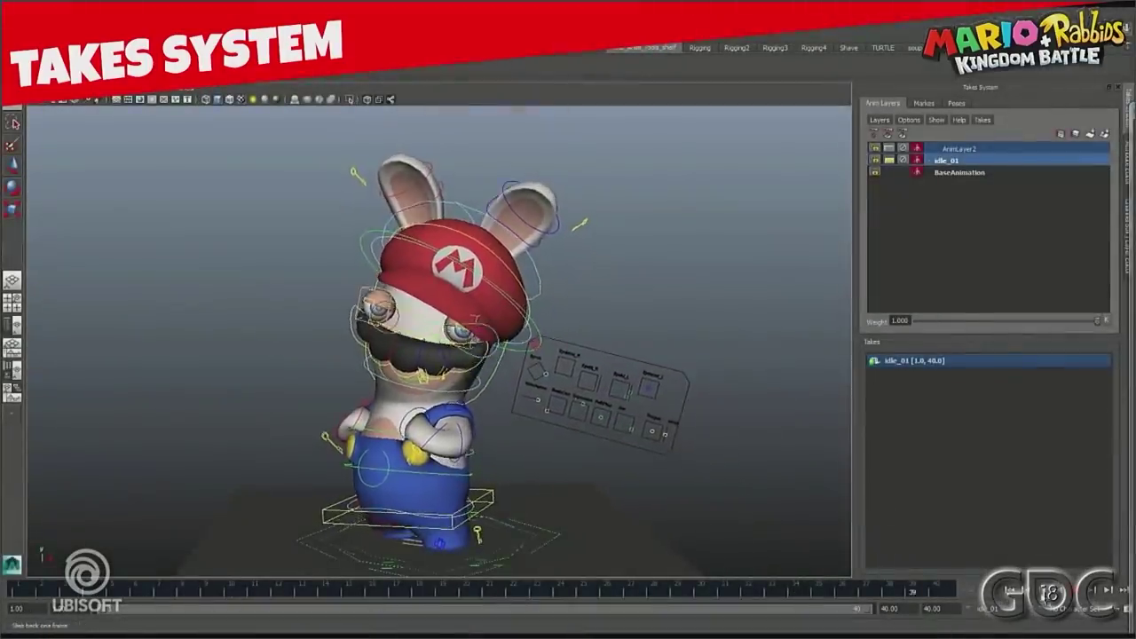
click(1069, 589)
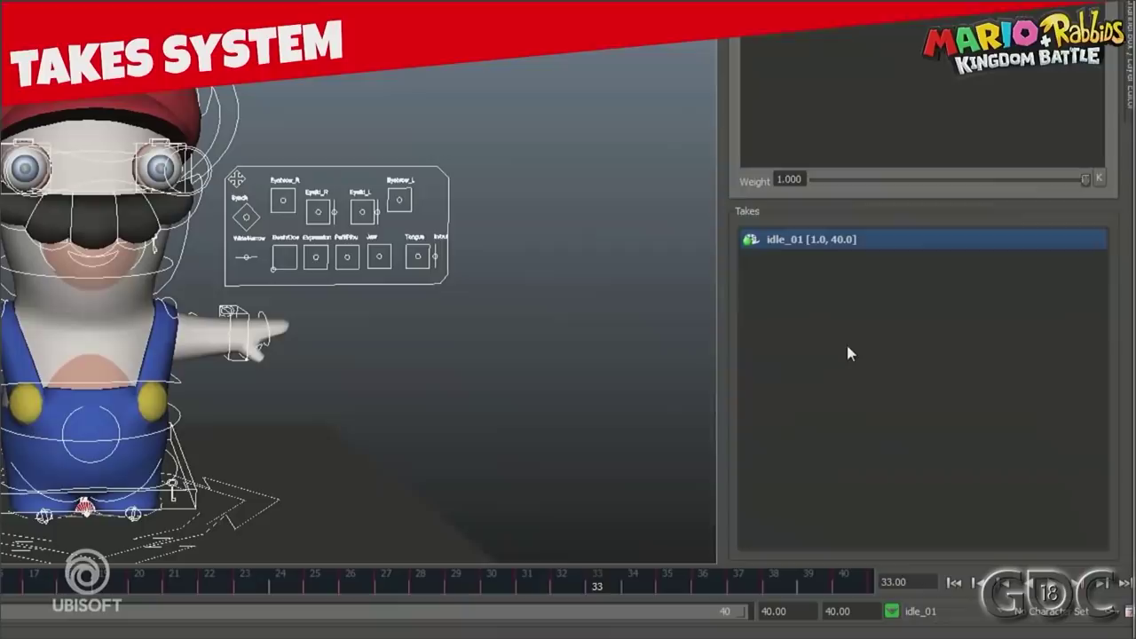
Step: Create a new take and rename it attack_01
right_click(939, 437)
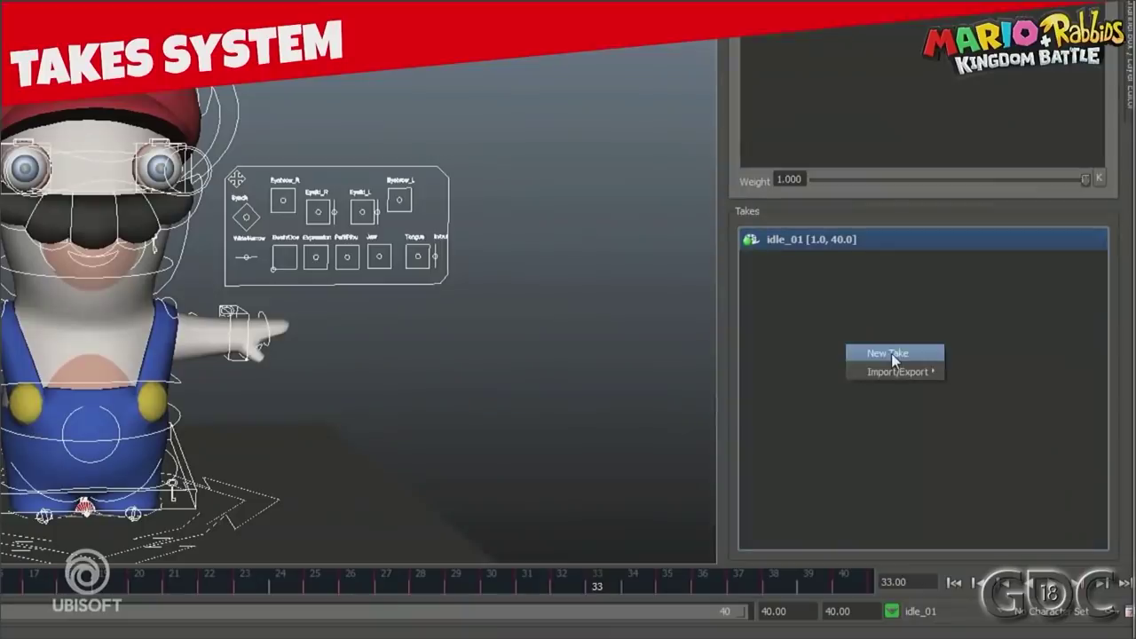
click(891, 353)
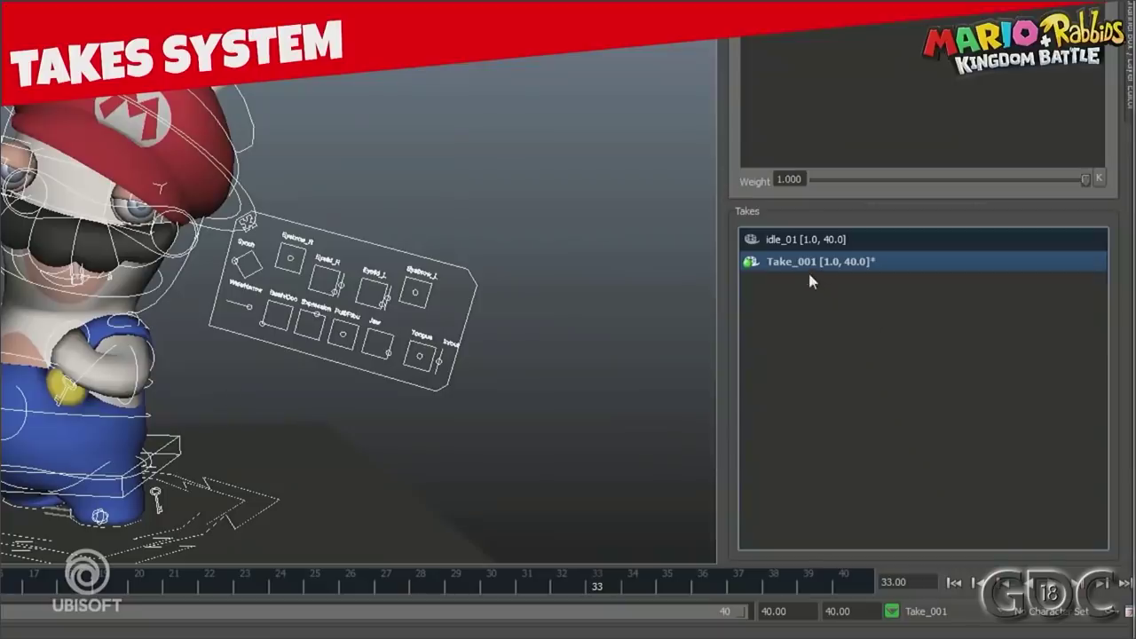
right_click(801, 260)
click(857, 323)
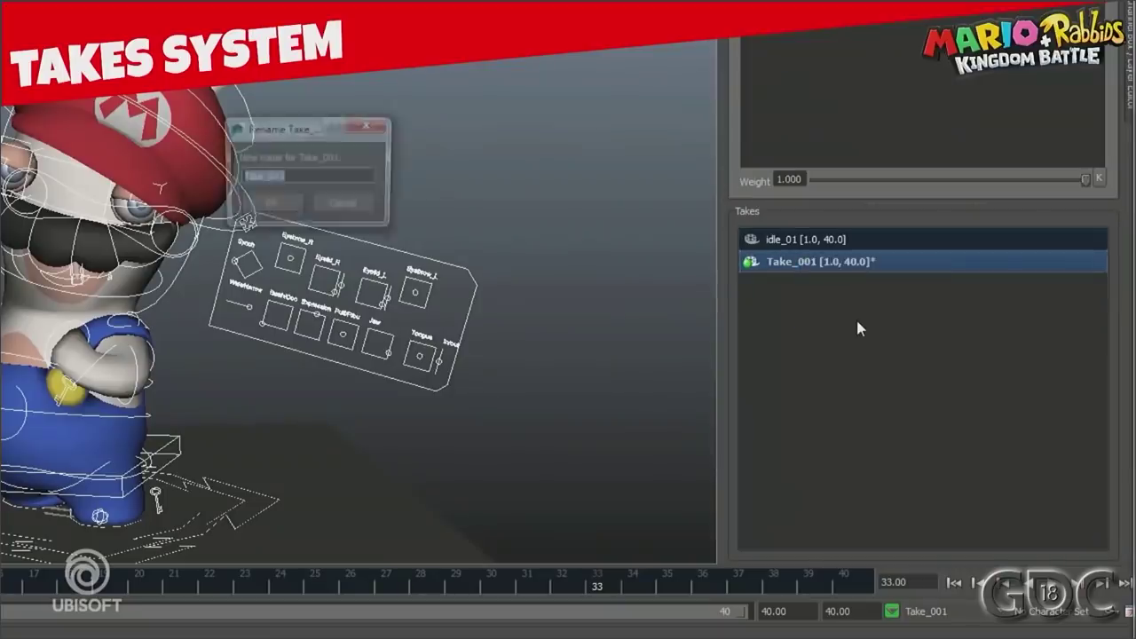
text(attack)
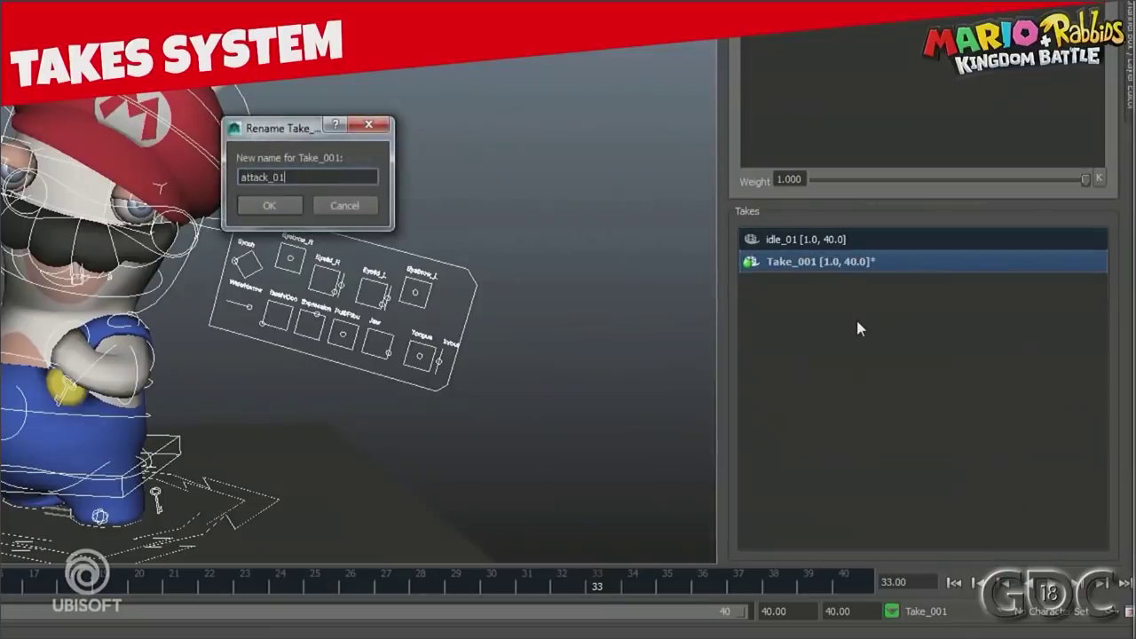
click(299, 206)
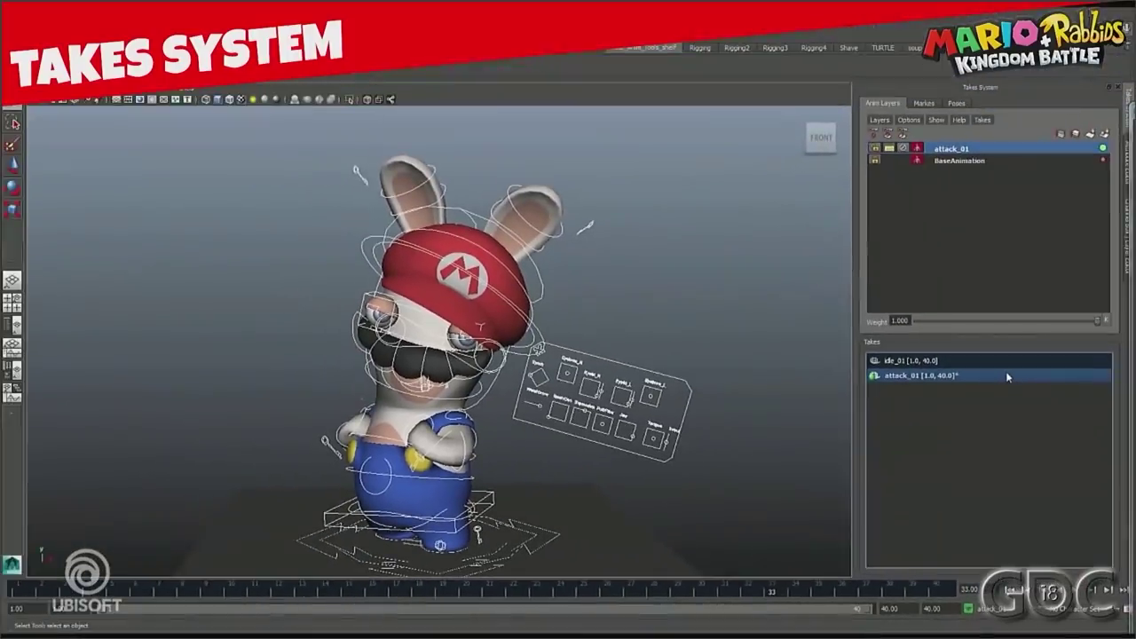
Step: Set the colour of the attack_01 take to pinkish red, RGB 1.000, 0.000, 0.311
right_click(1006, 376)
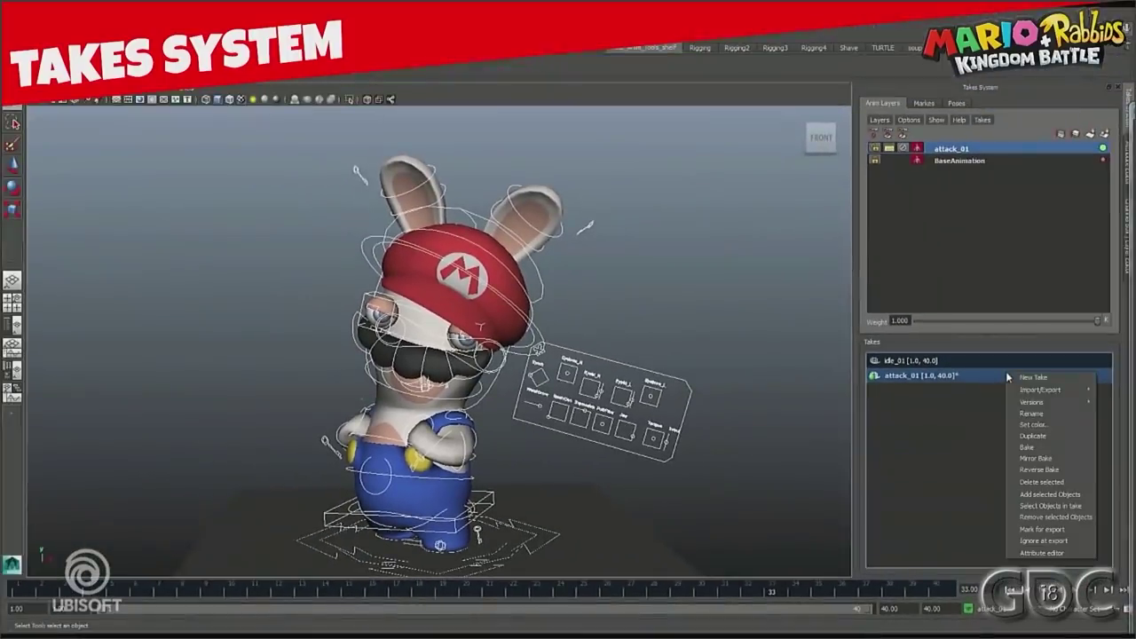
click(1032, 426)
drag(745, 324, 746, 329)
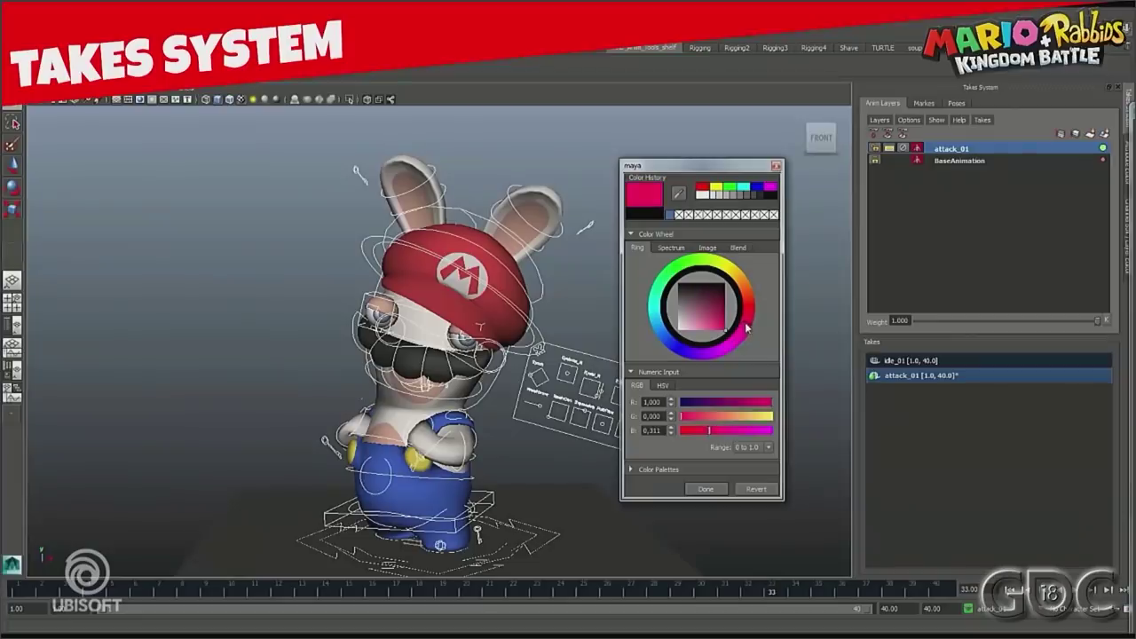
click(706, 489)
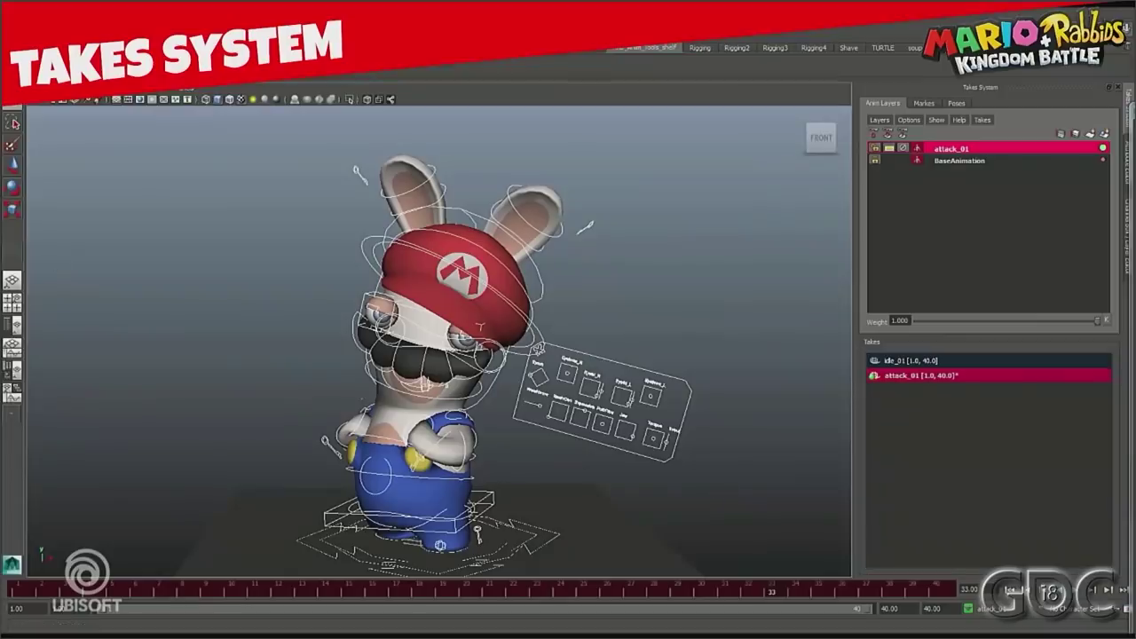
Step: Adjust the pose of the character's left hand in the attack_01 take
key(r)
drag(450, 419, 388, 396)
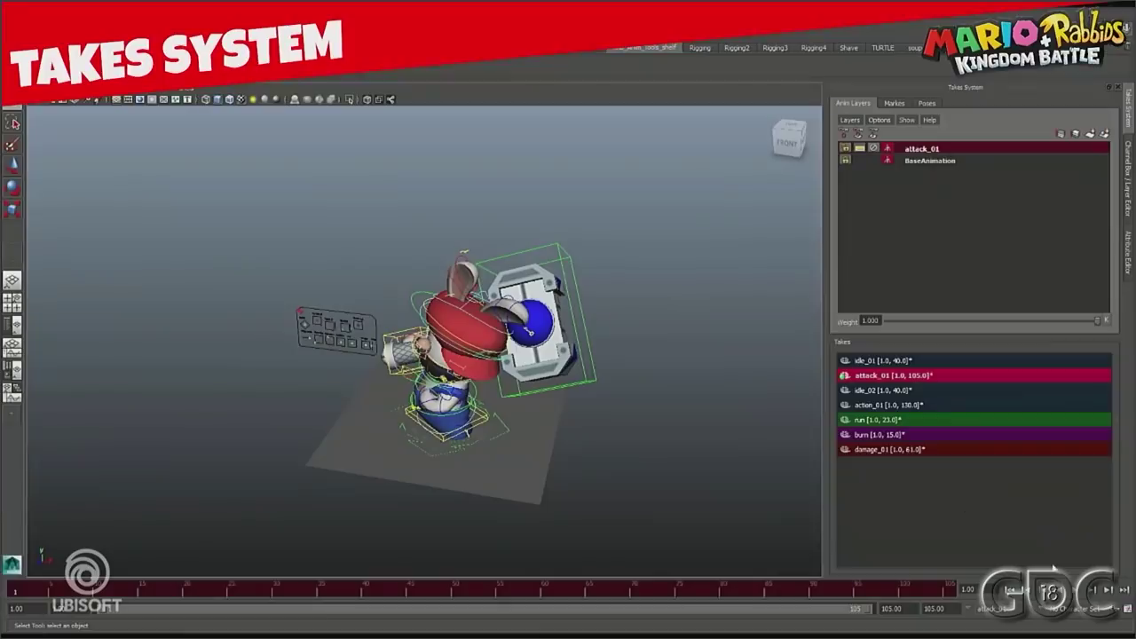
Step: Play the attack_01 animation and switch through the idle_02, action_01, run, burn and damage_01 takes to review each one
click(1108, 589)
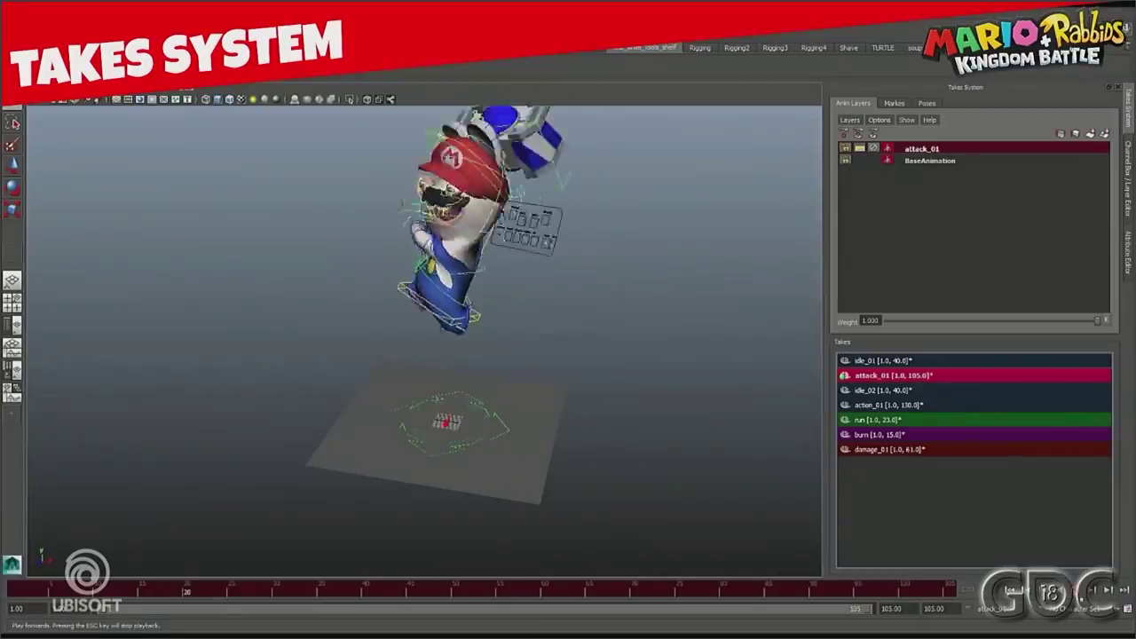
click(961, 389)
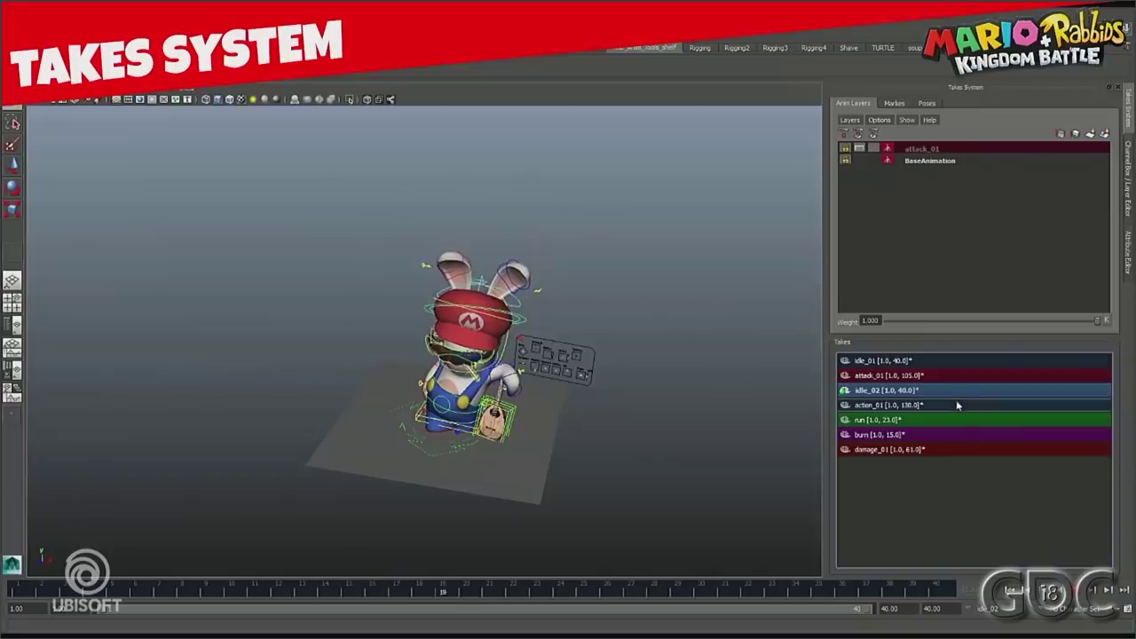
click(957, 405)
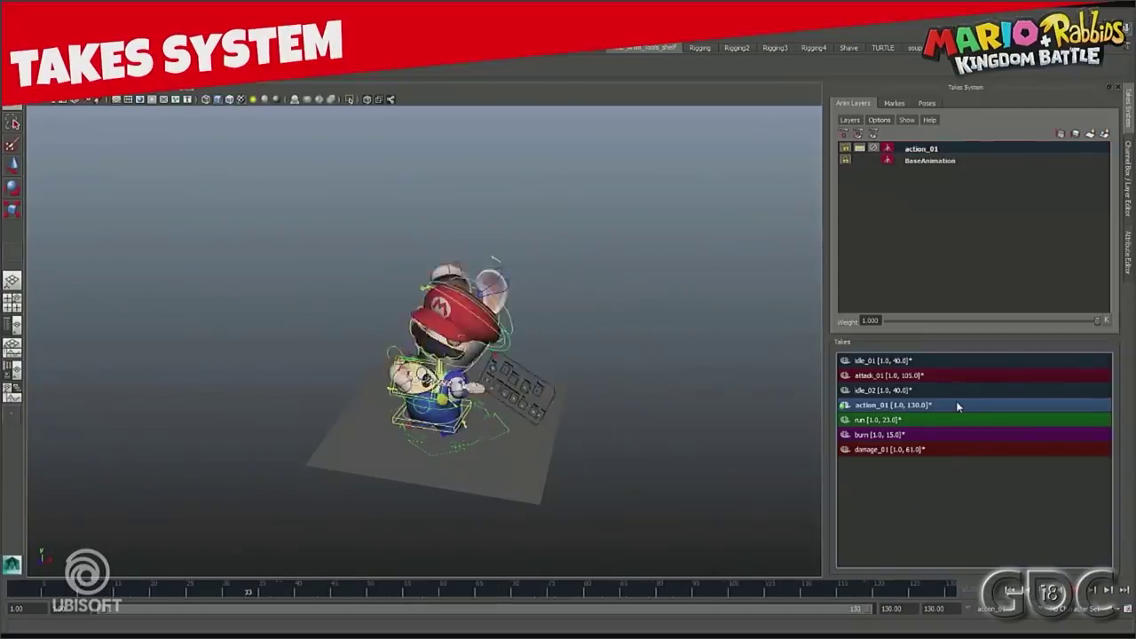
click(954, 419)
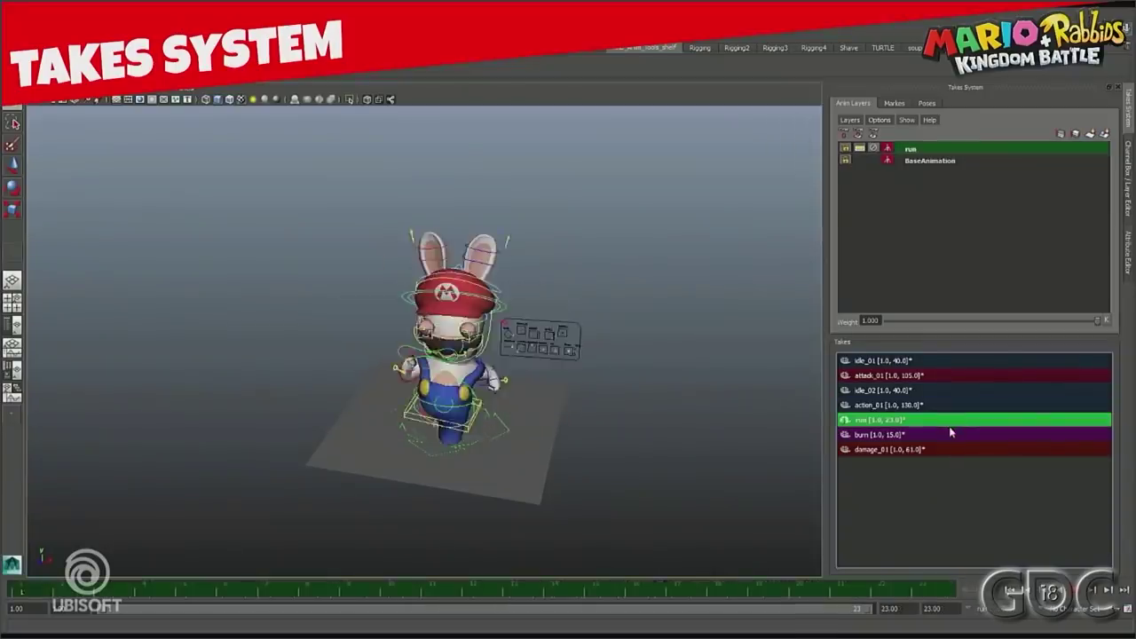
click(948, 431)
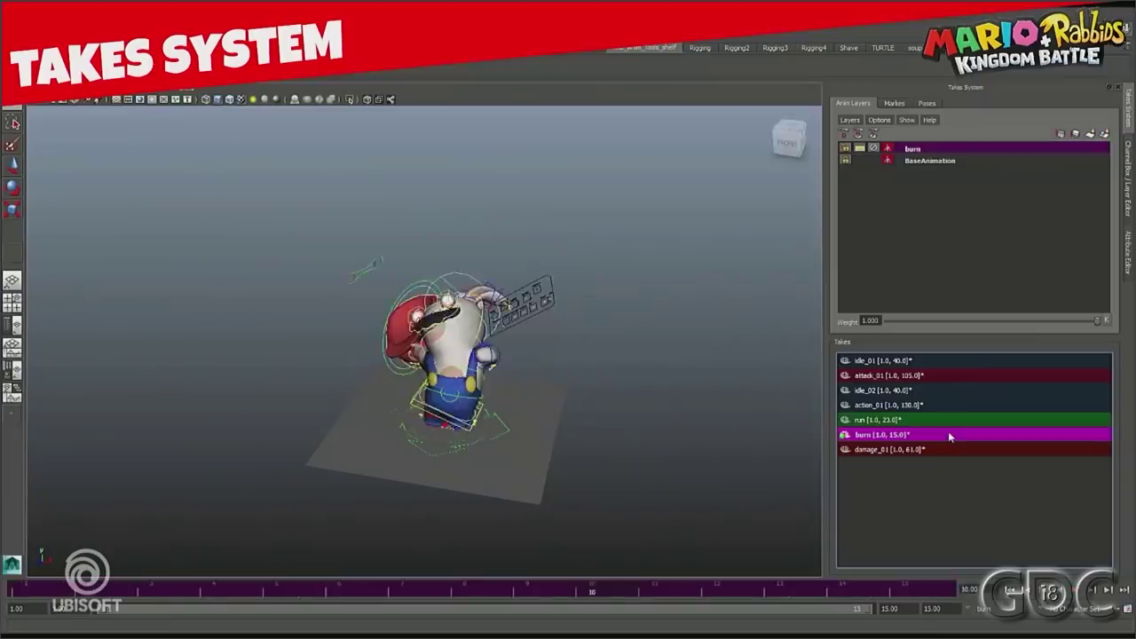
click(940, 449)
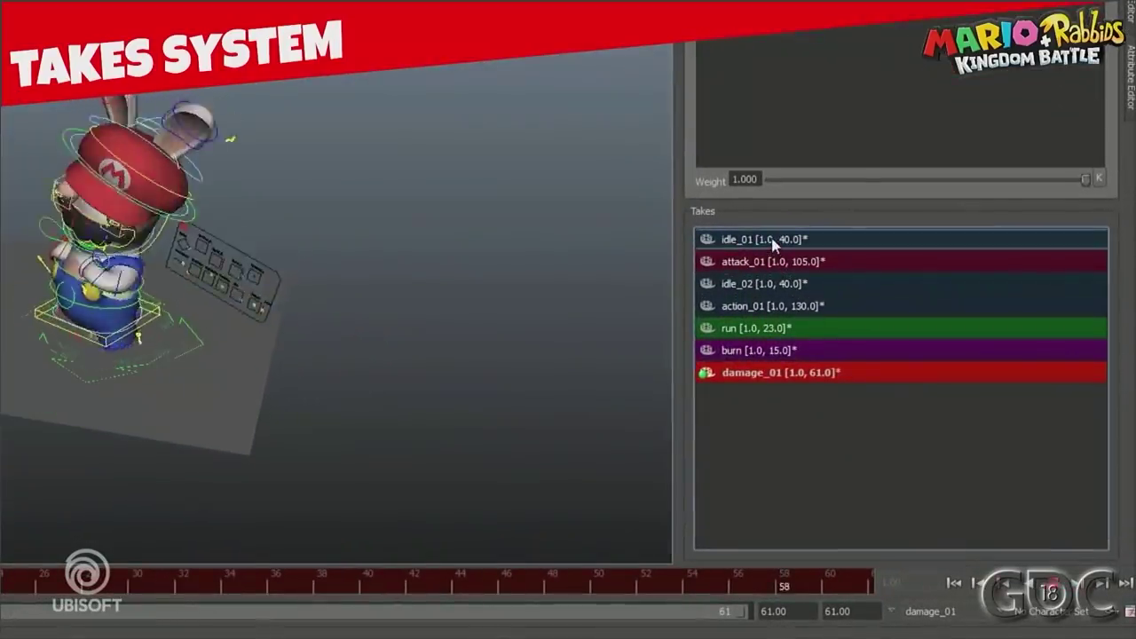
Step: Reorder the takes as idle_01, idle_02, action_01, attack_01, burn, run, damage_01
drag(770, 240, 773, 366)
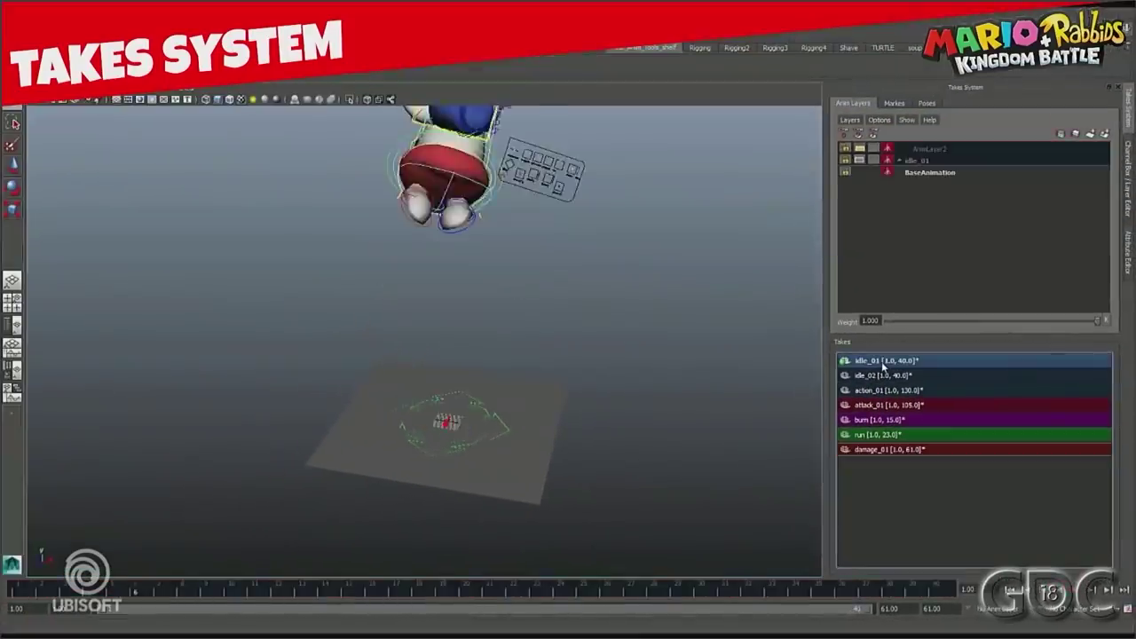
Step: Review the reordered takes in sequence from idle_01 to damage_01, and return to idle_01
click(761, 241)
click(881, 374)
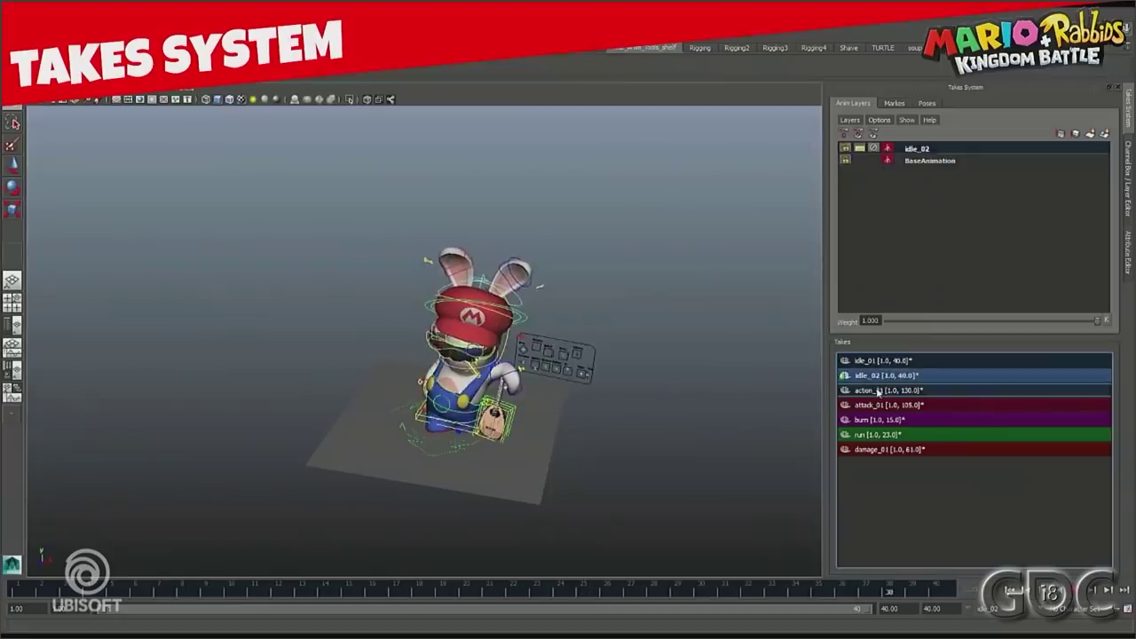
click(876, 390)
click(874, 405)
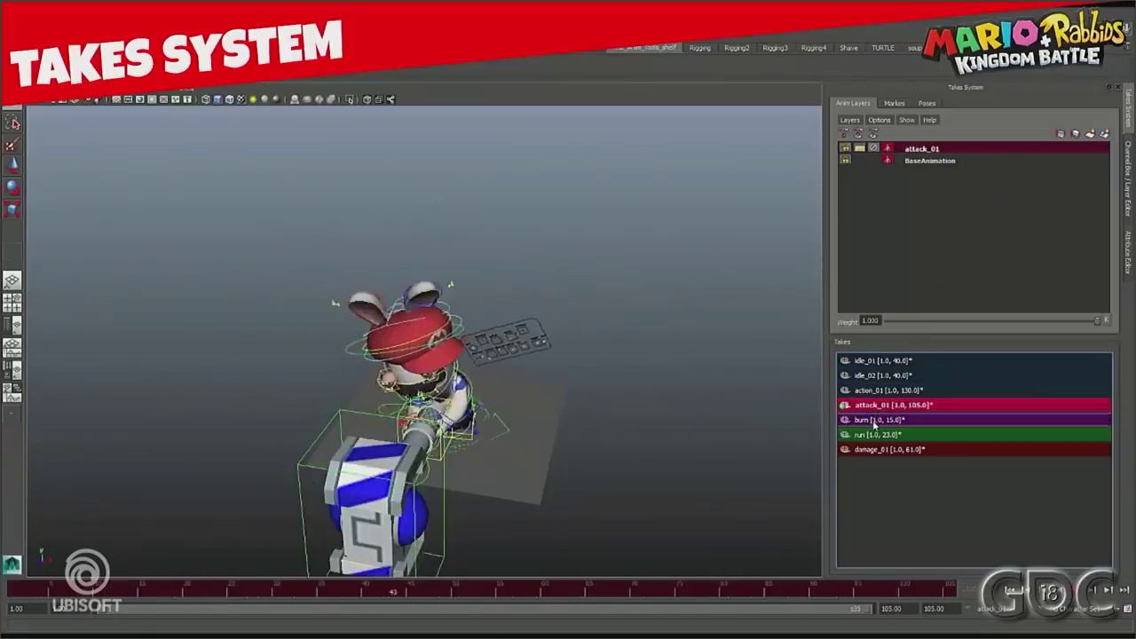
click(873, 420)
click(871, 434)
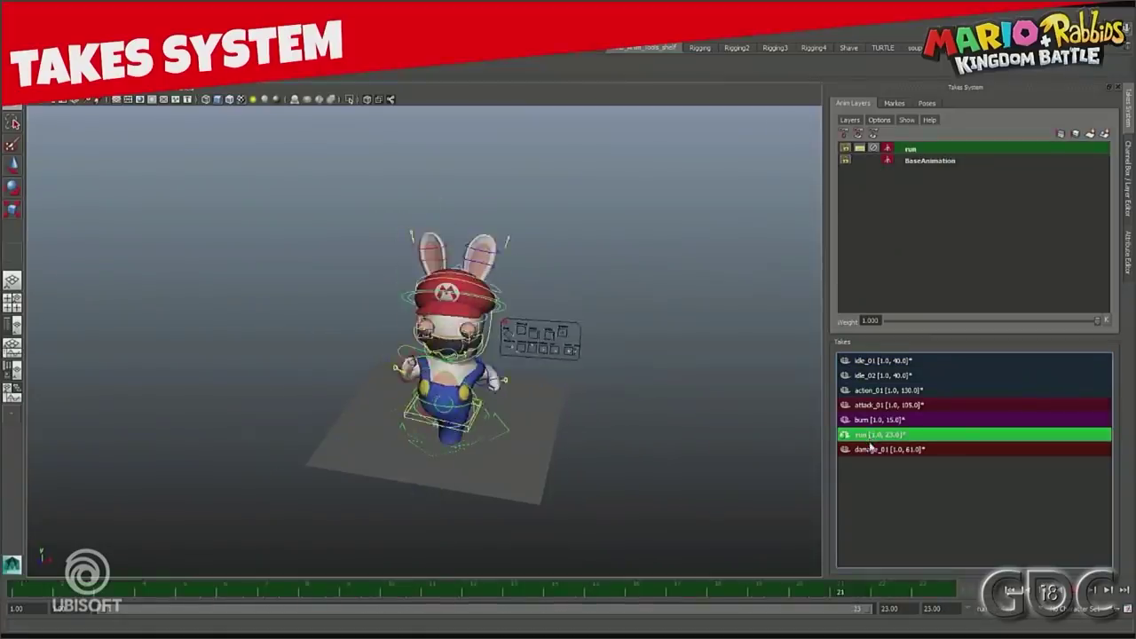
click(869, 449)
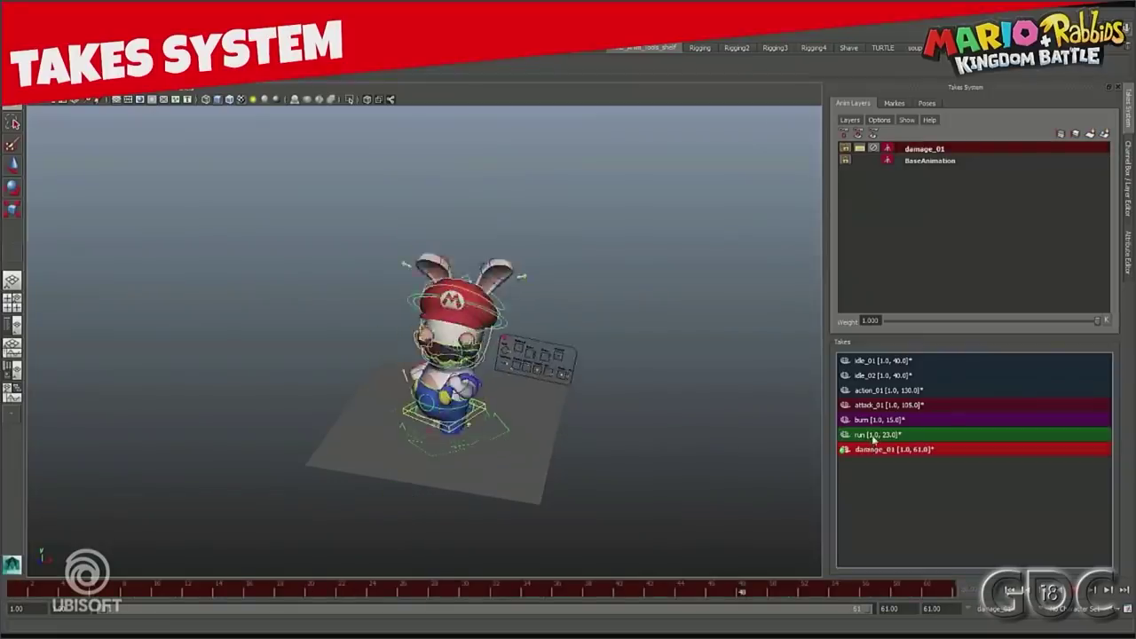
click(867, 362)
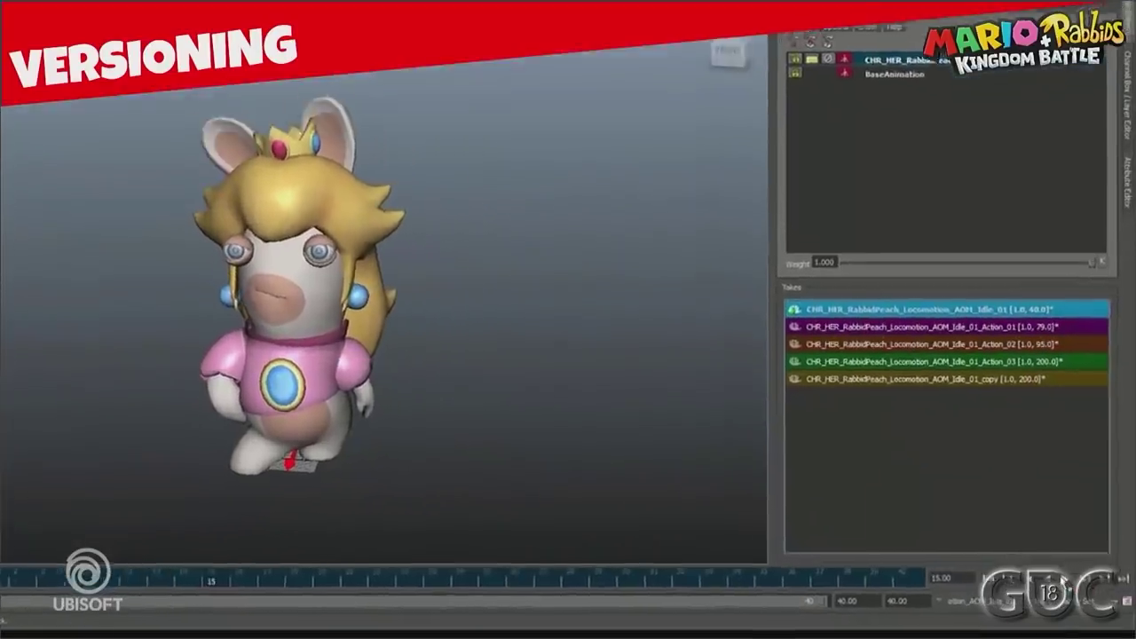
Step: Create a duplicate version of the CHR_HER_RabbidPeach_Locomotion_AOM_Idle_01 take
right_click(872, 309)
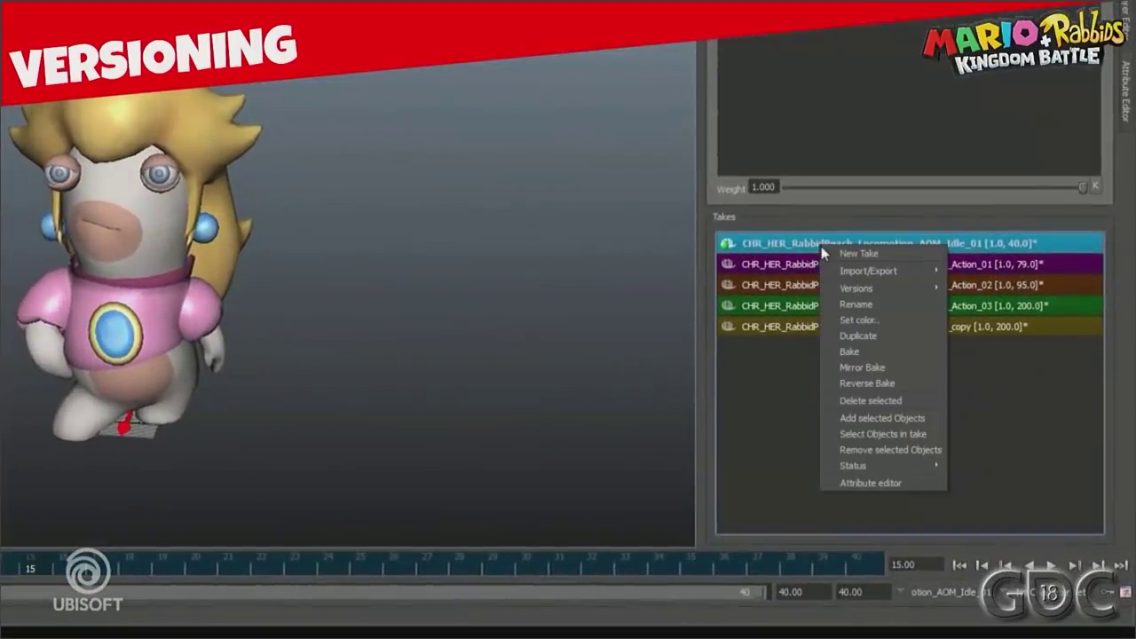
mouse_move(854, 288)
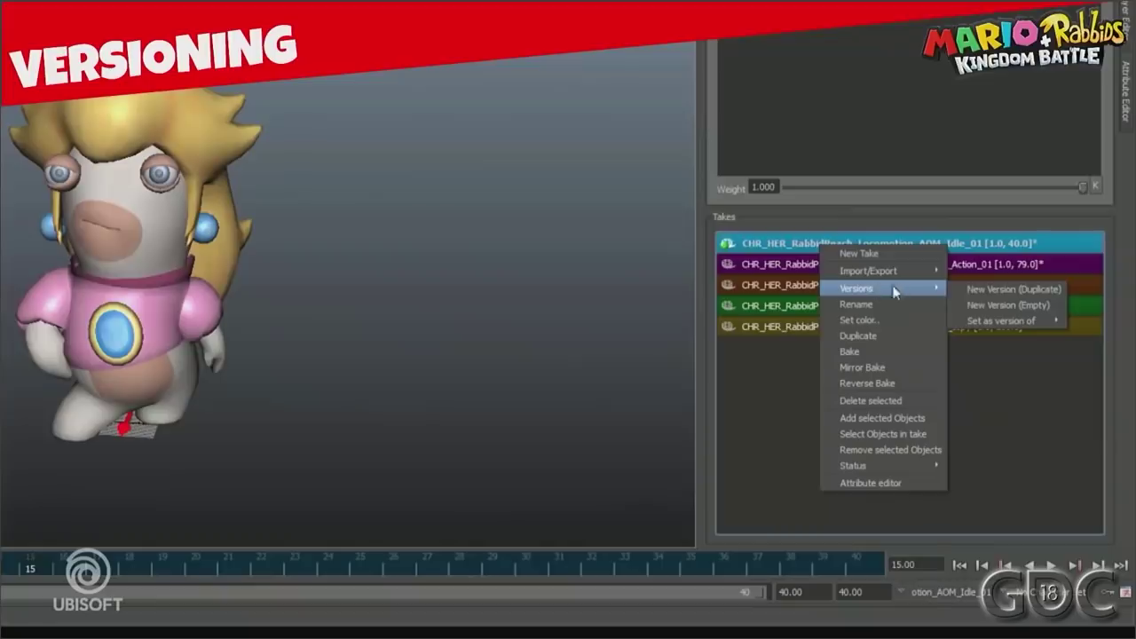
click(1012, 292)
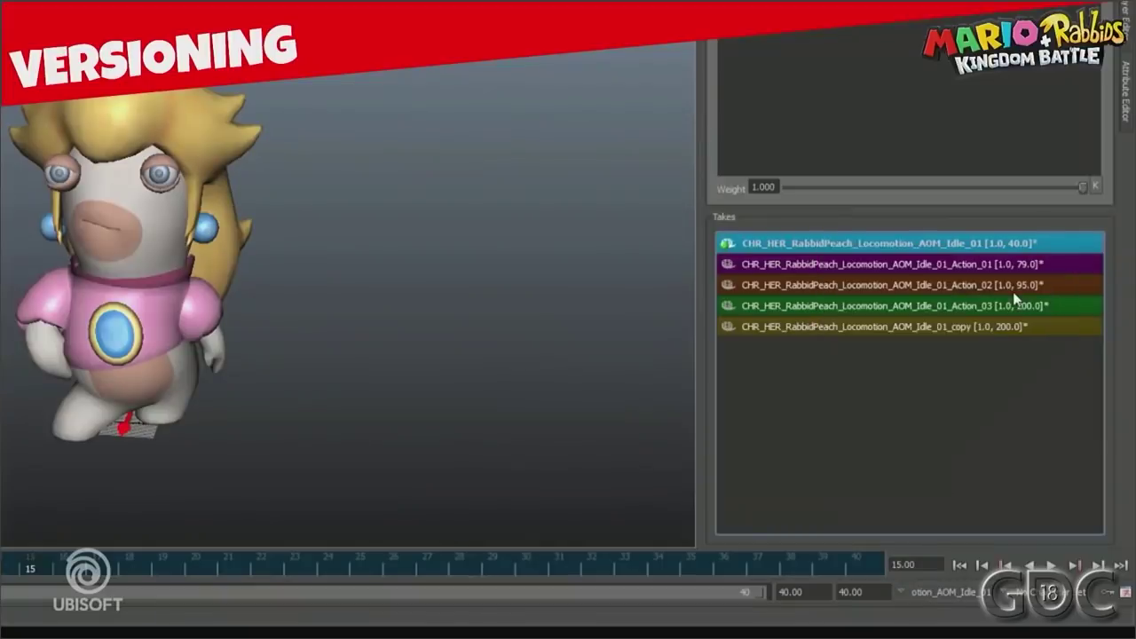
Step: Check the version list of the RabbidPeach Idle_01 take and play back its active version
right_click(789, 243)
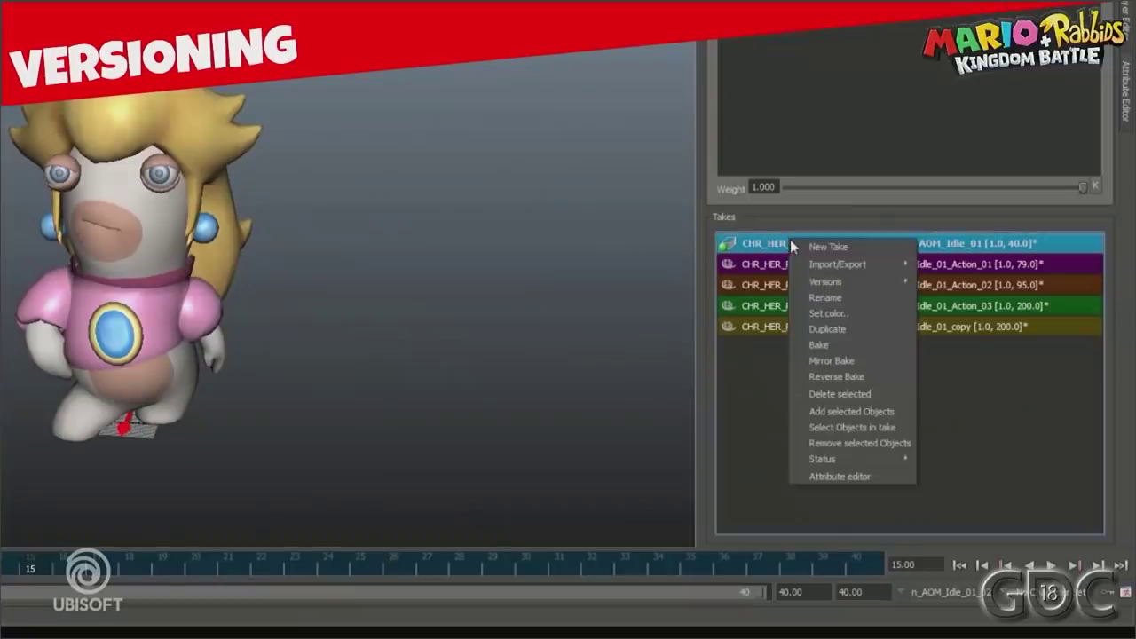
mouse_move(816, 280)
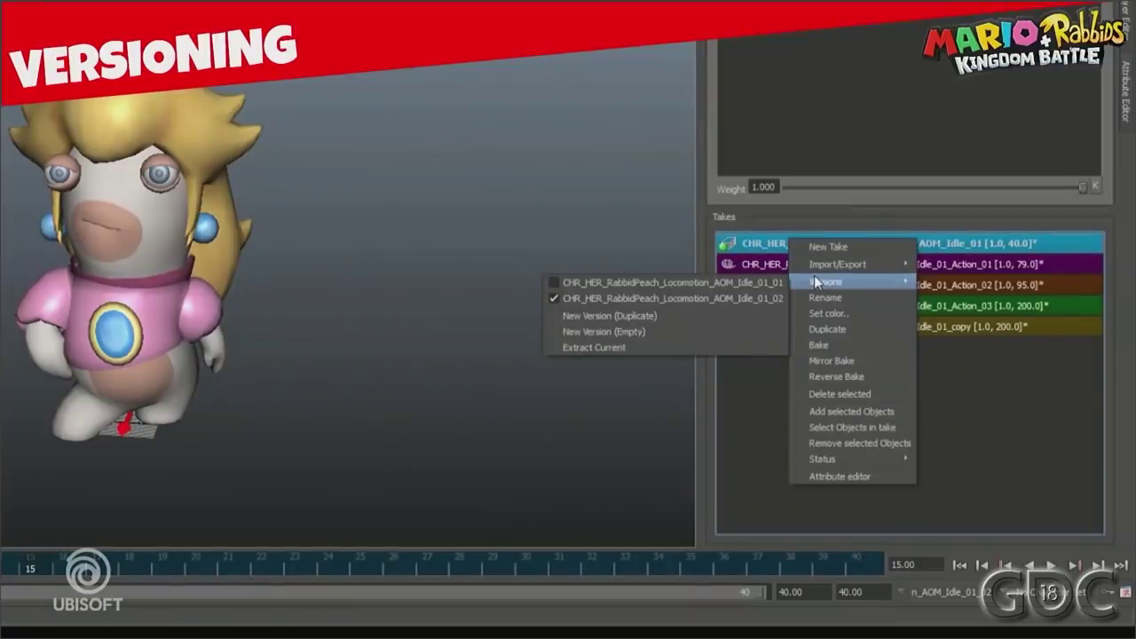
click(1051, 565)
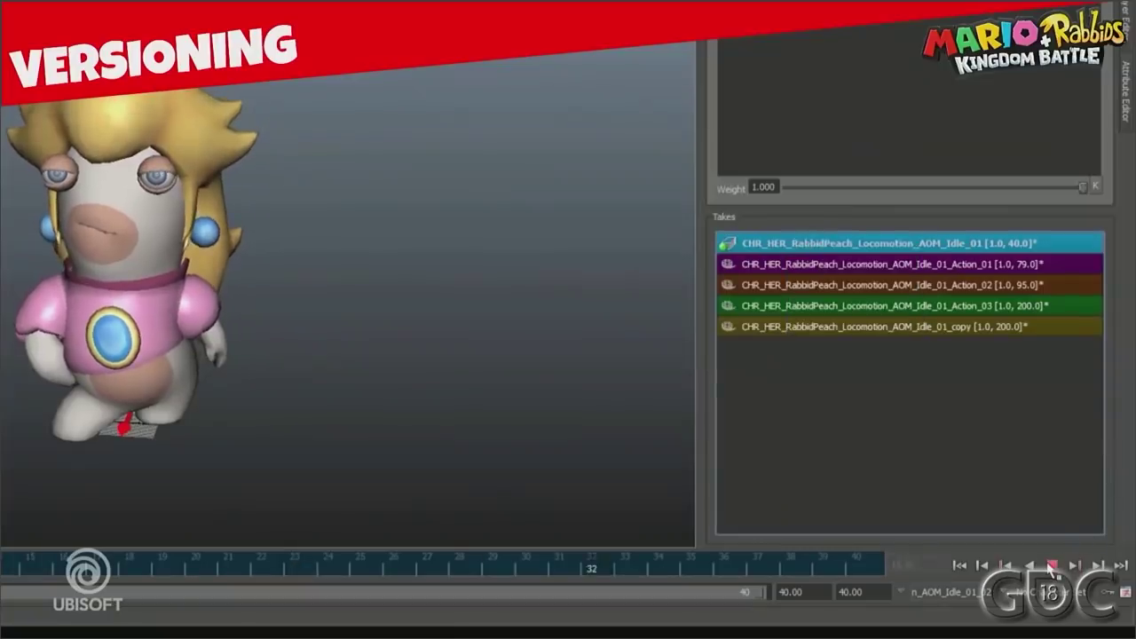
click(1051, 565)
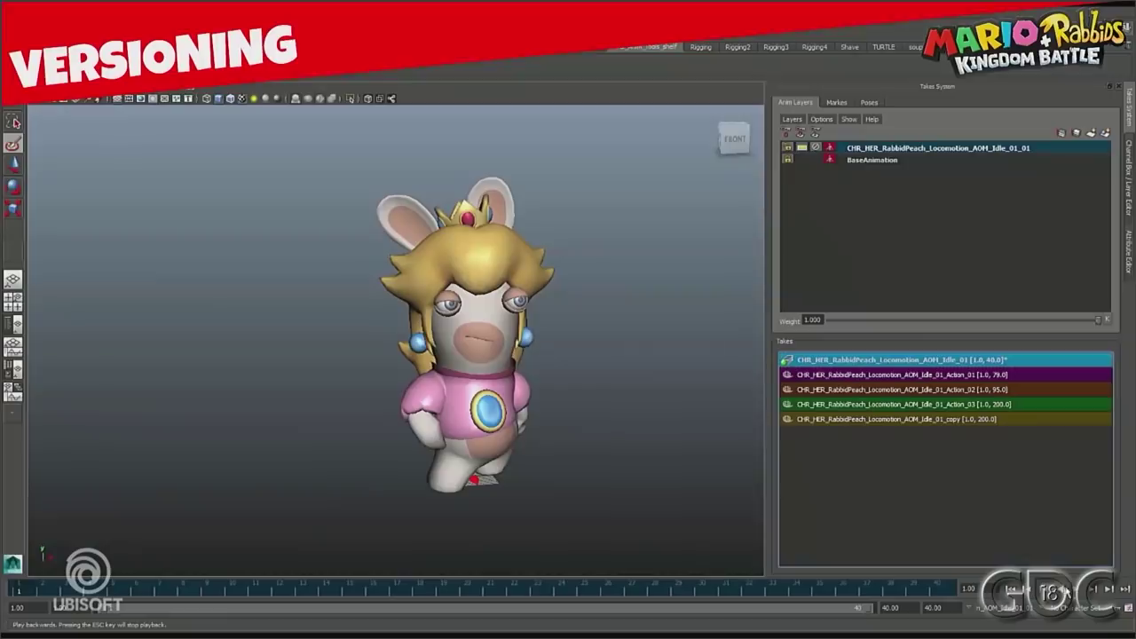
Step: Play back the RabbidPeach Idle_01 take while switching its active version to Idle_01_02, Idle_01_03 and Idle_01_04 in turn
click(1081, 589)
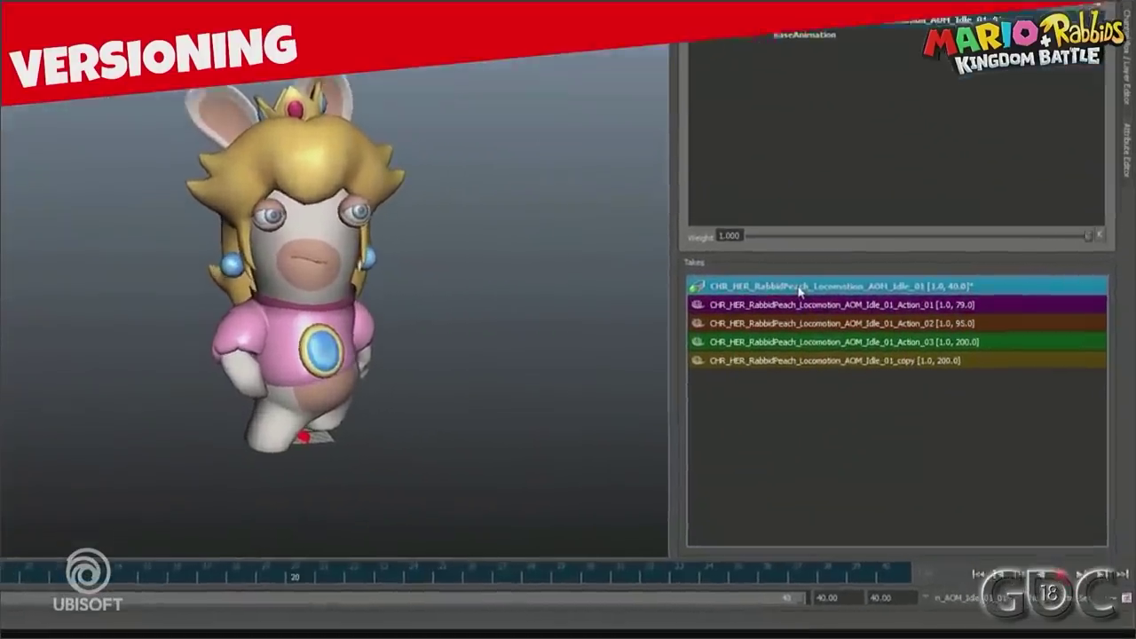
right_click(853, 346)
mouse_move(883, 375)
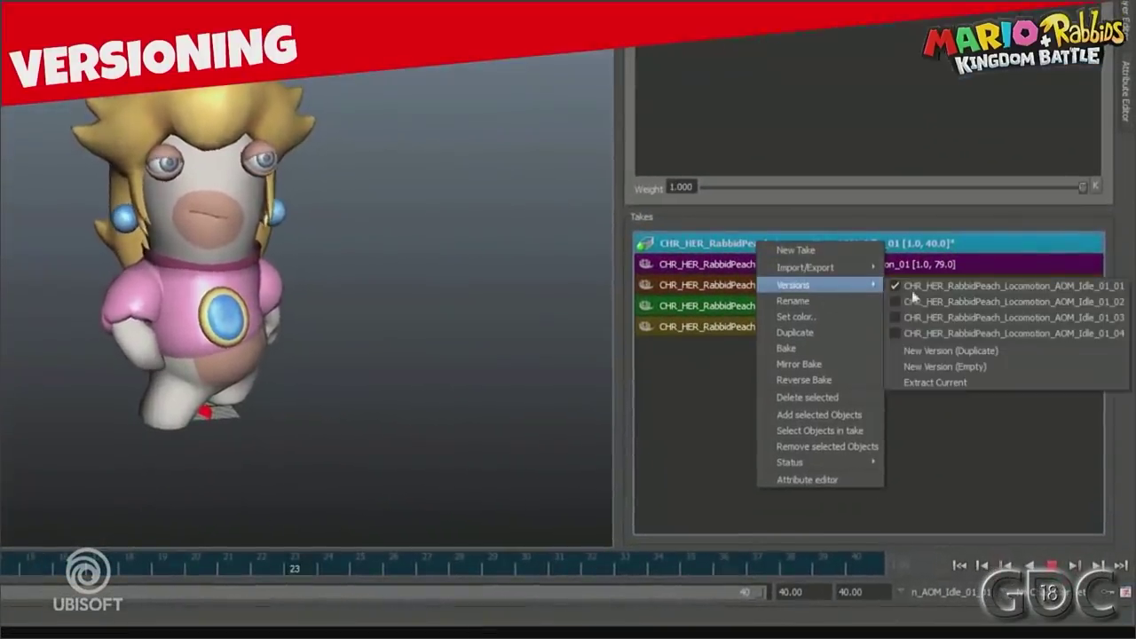
click(938, 301)
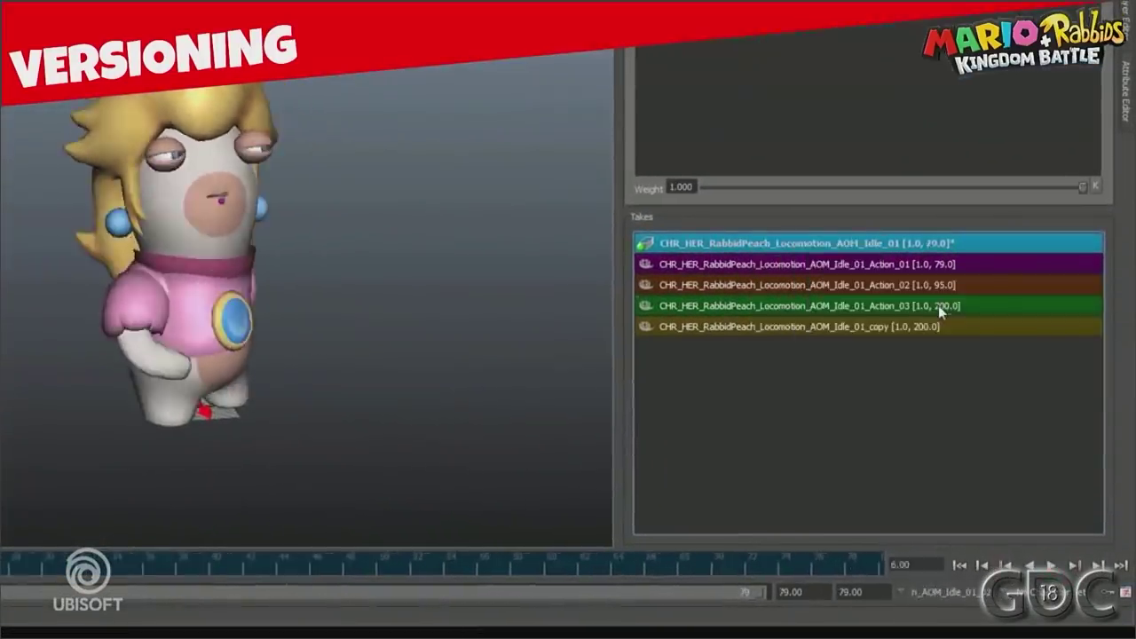
right_click(798, 247)
mouse_move(805, 283)
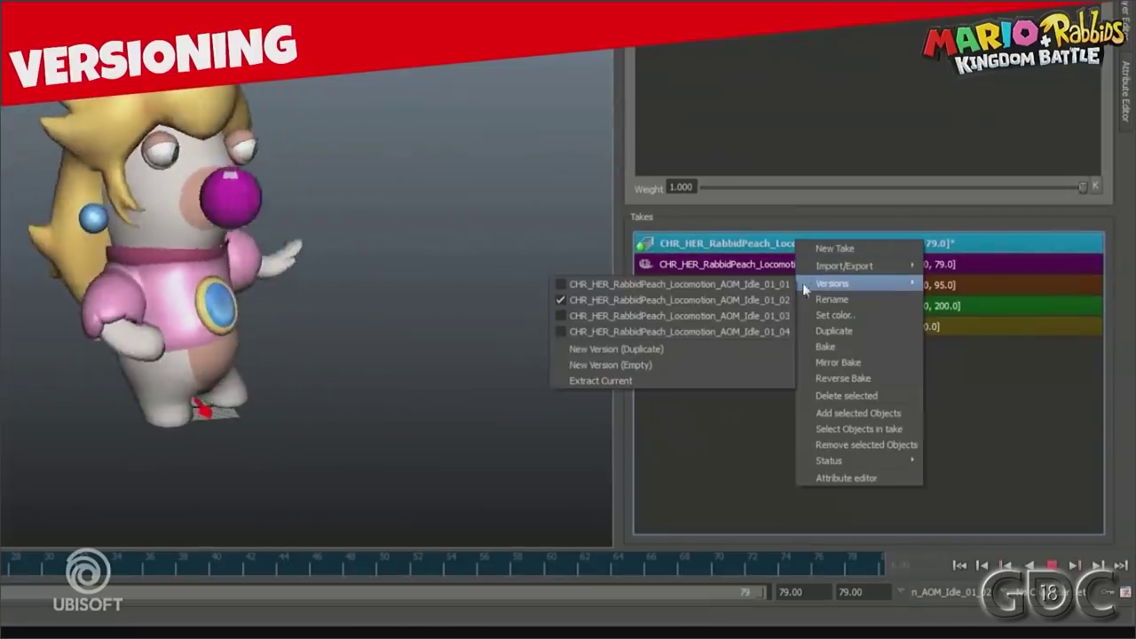
click(734, 316)
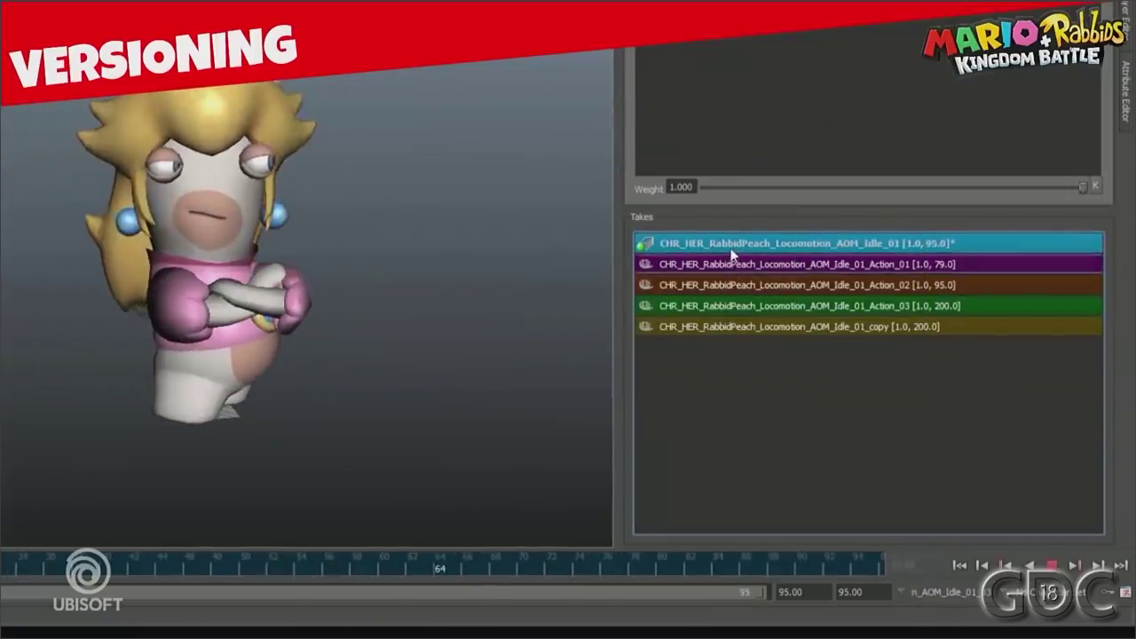
right_click(732, 255)
mouse_move(763, 291)
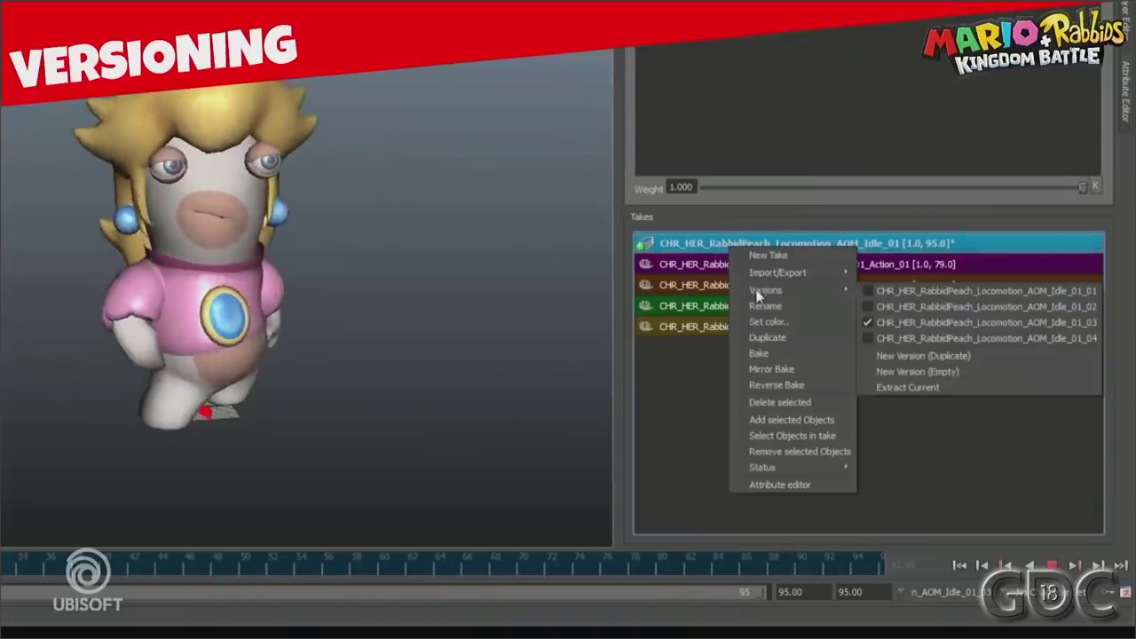
click(924, 337)
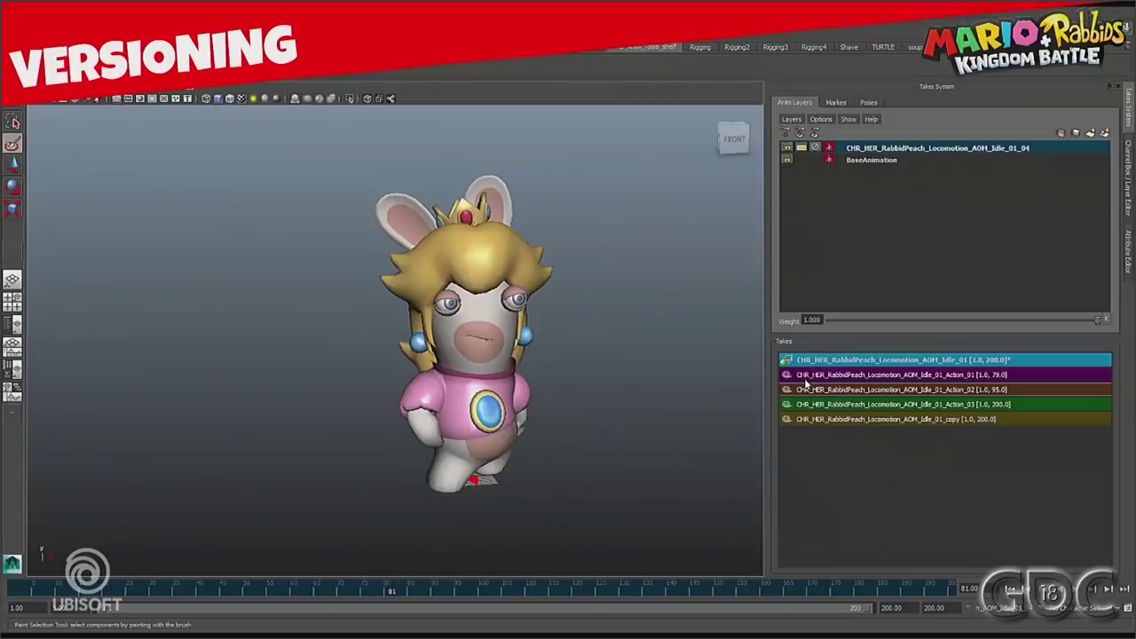
Step: Extract the current version, Idle_01_04, from the RabbidPeach Idle_01 take into a separate take
right_click(825, 363)
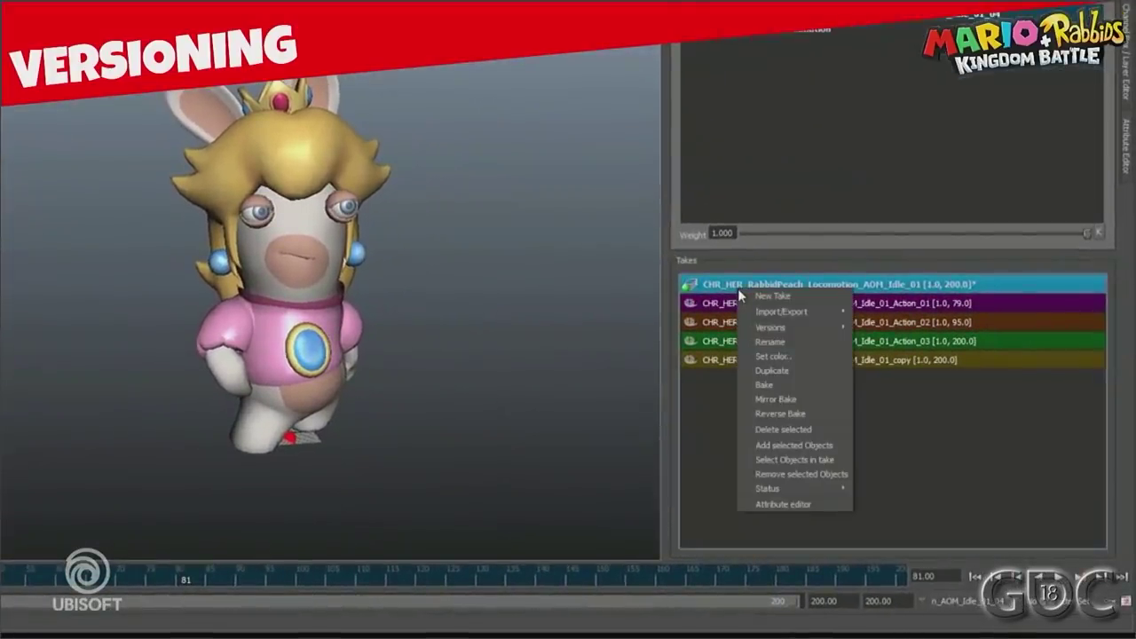
mouse_move(764, 327)
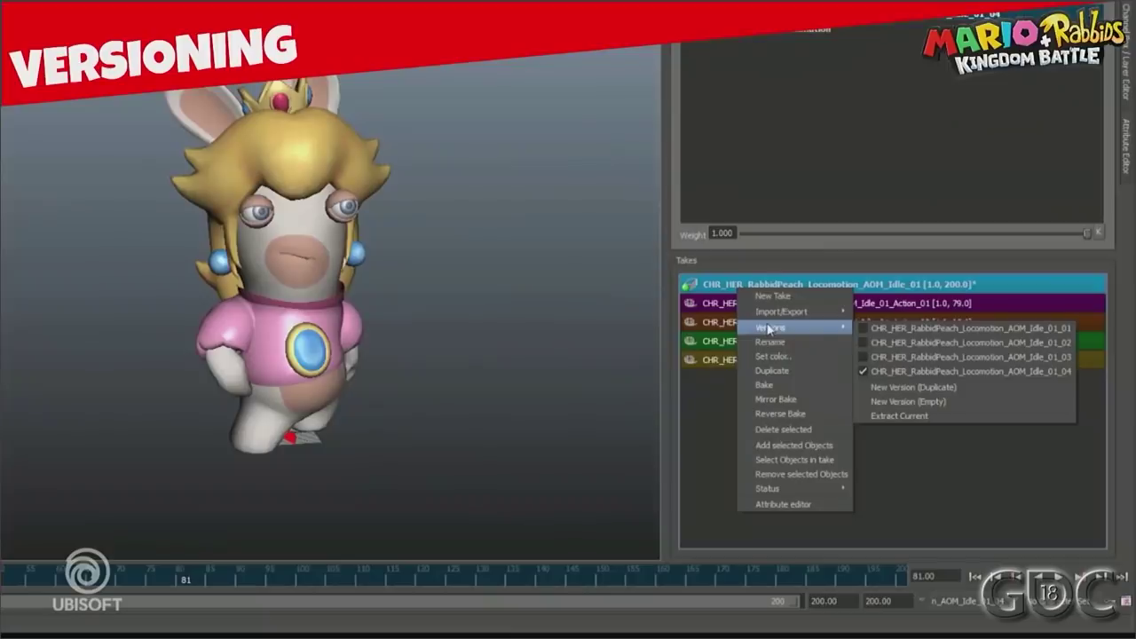
click(905, 416)
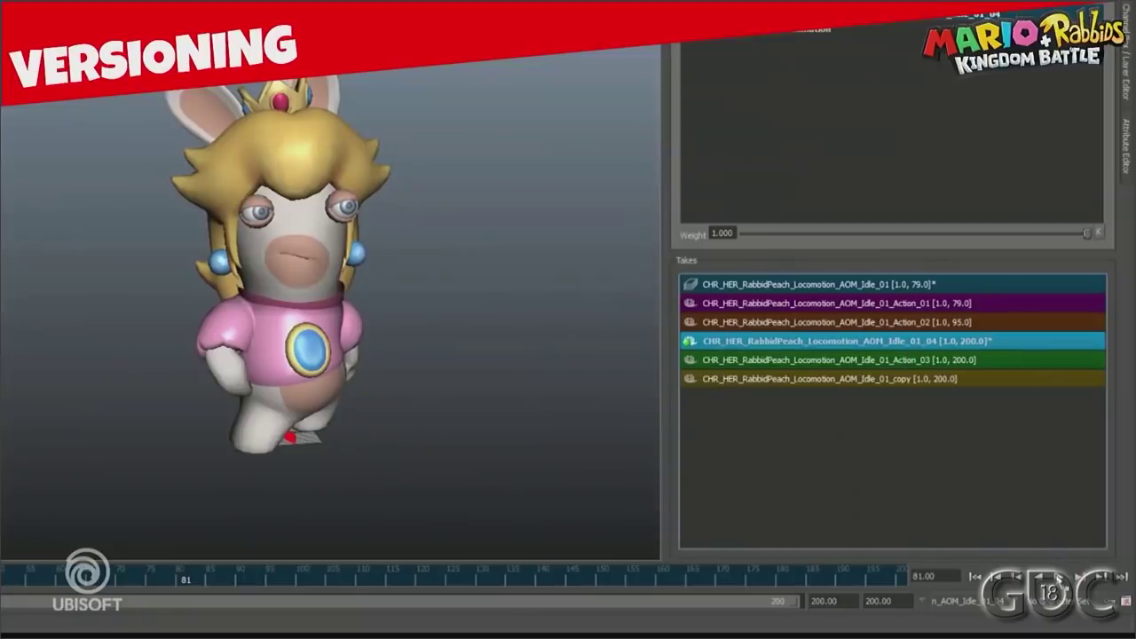
Step: Compare the Idle_01 take with the extracted Idle_01_04 take by activating each during playback
click(1061, 576)
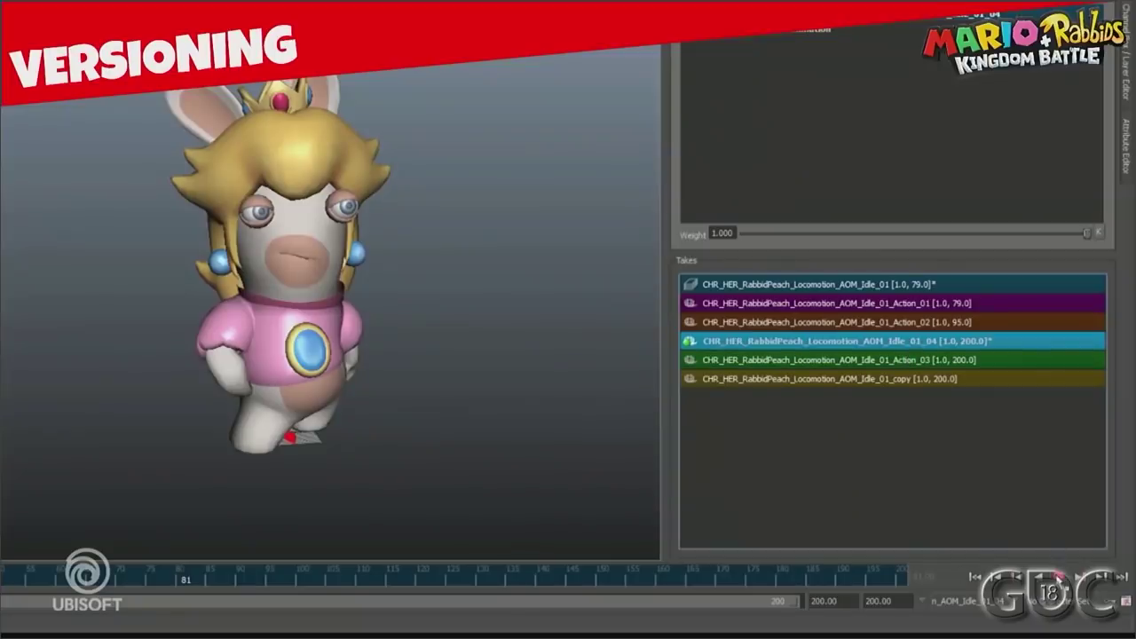
click(847, 284)
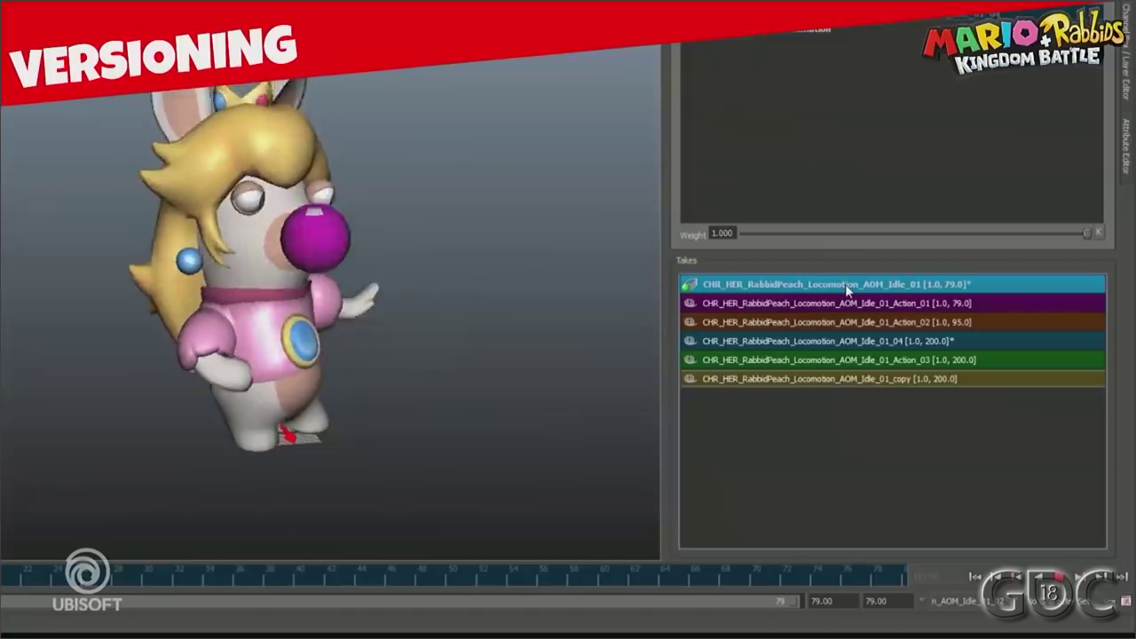
click(825, 341)
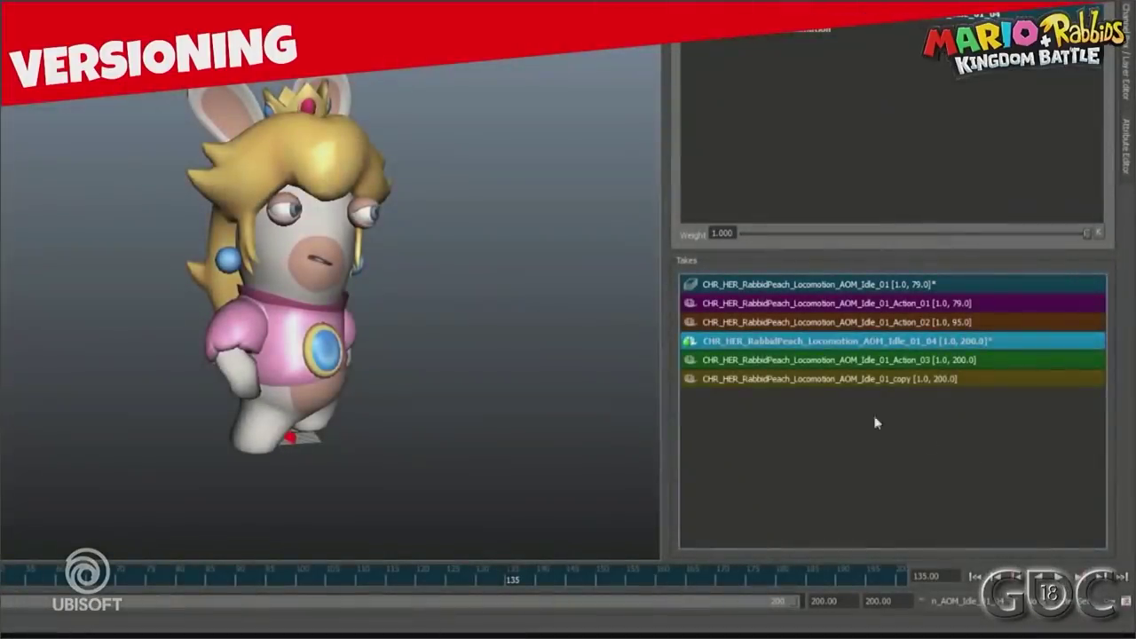
Step: Set the separate Idle_01_04 take as a version of CHR_HER_RabbidPeach_Locomotion_AOM_Idle_01
right_click(785, 347)
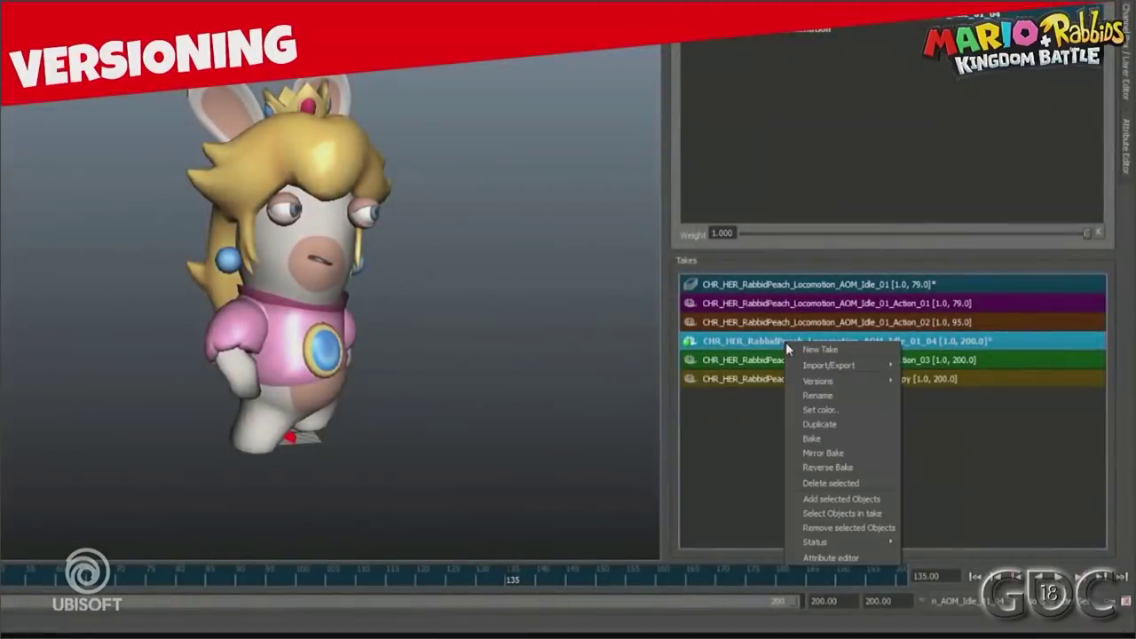
mouse_move(807, 383)
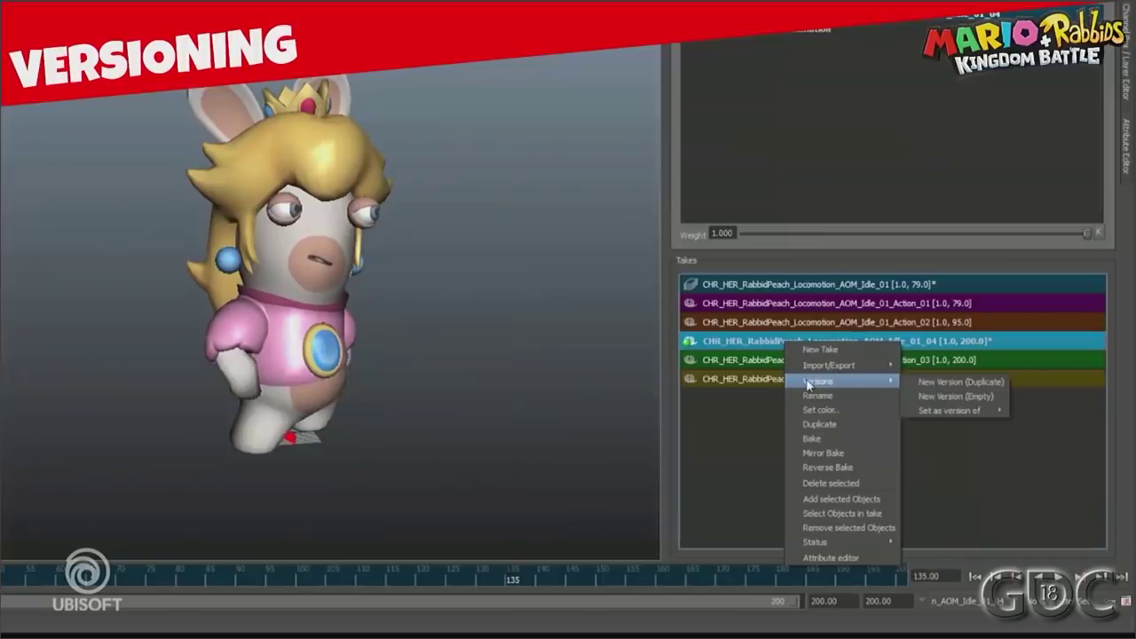
mouse_move(969, 417)
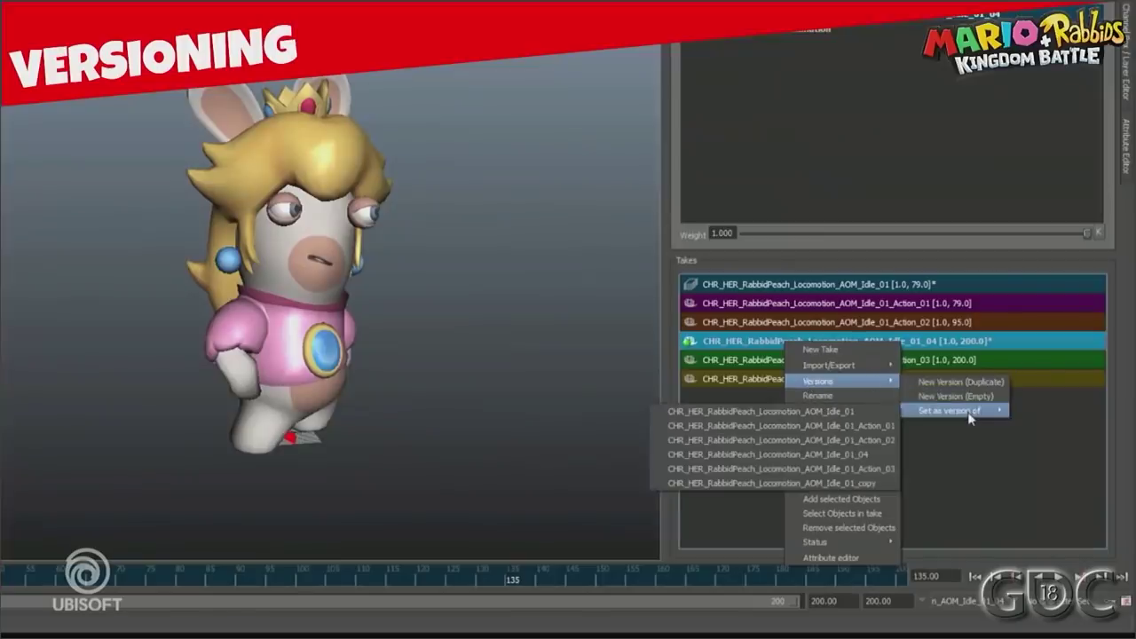
click(882, 411)
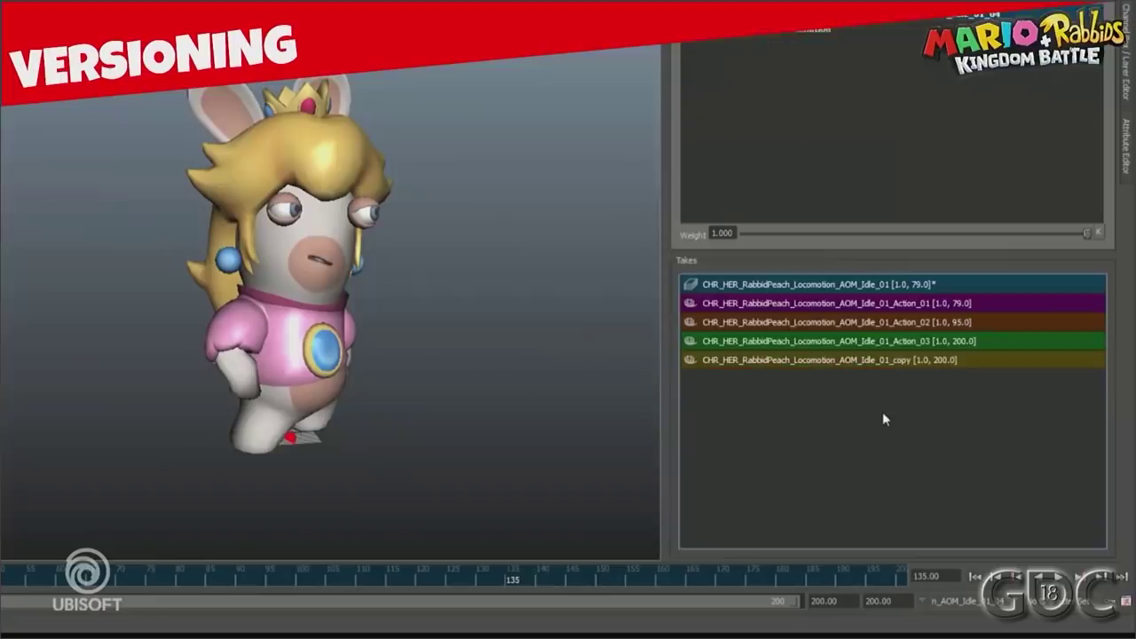
Step: Make Idle_01_04 the active version of the Idle_01 take and play it back
right_click(805, 289)
mouse_move(832, 328)
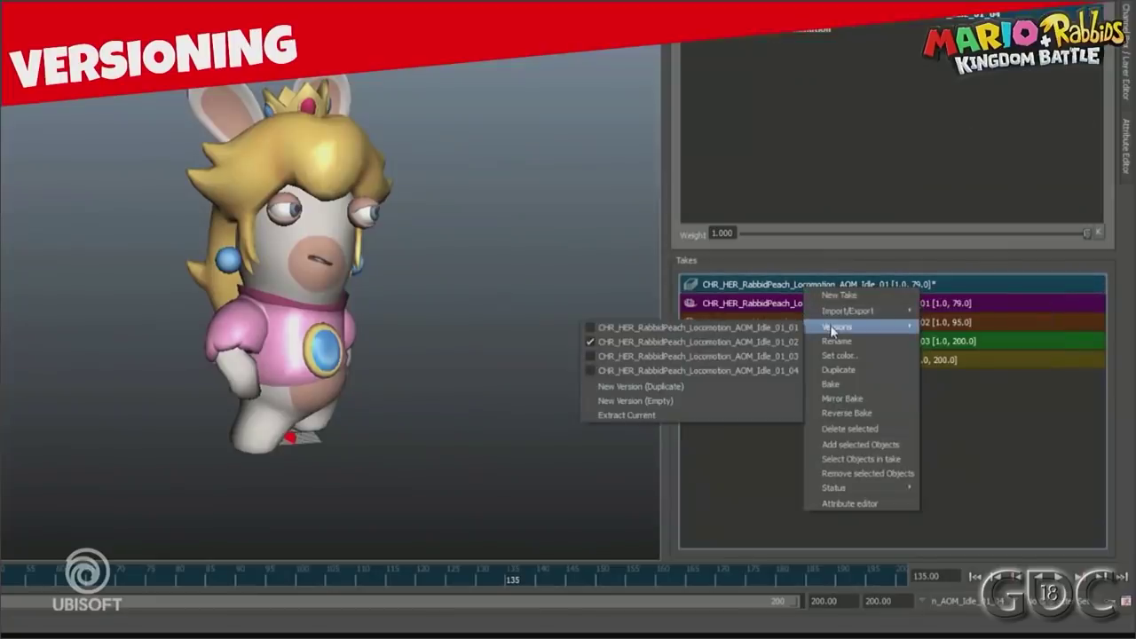
click(705, 370)
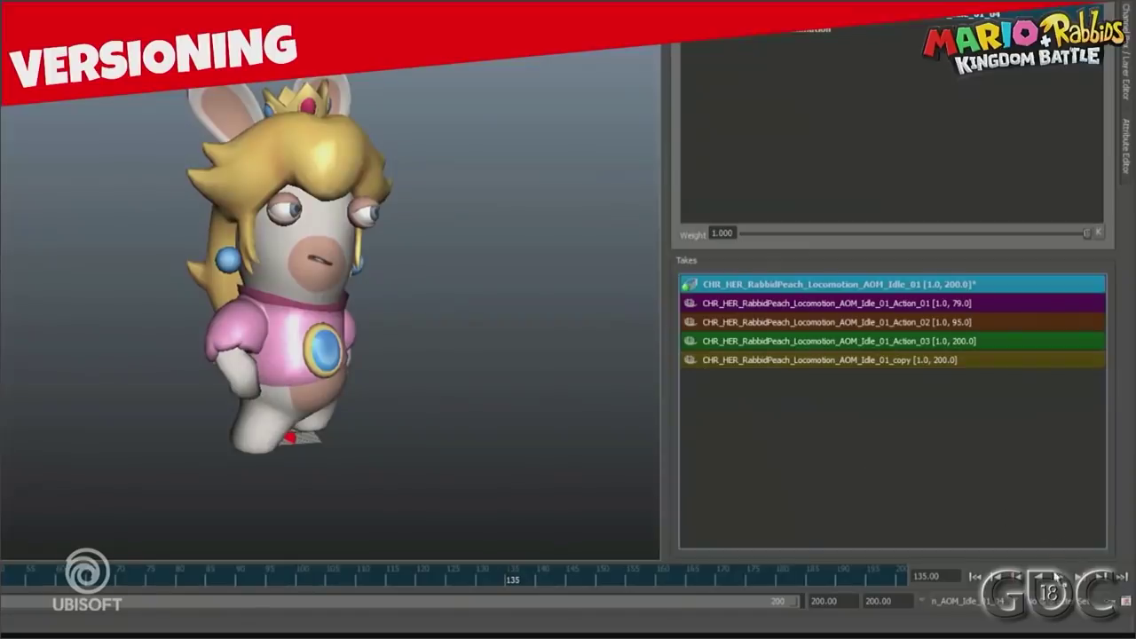
key(alt+v)
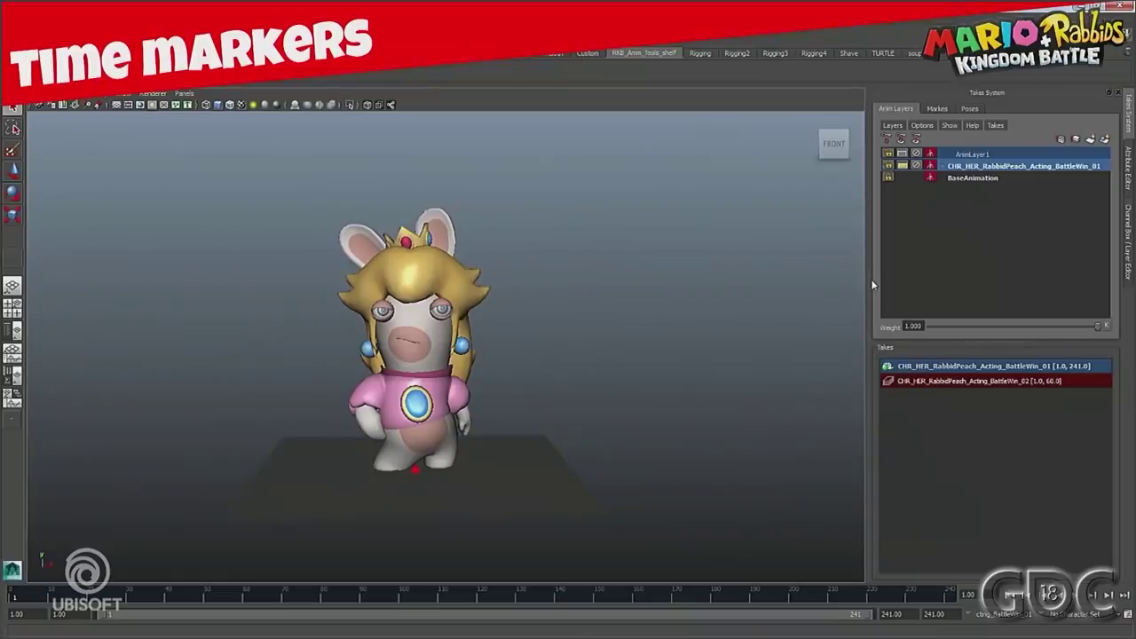
Step: Create a time marker covering frames 1 to 145 of the BattleWin_01 take and name it intro
click(937, 108)
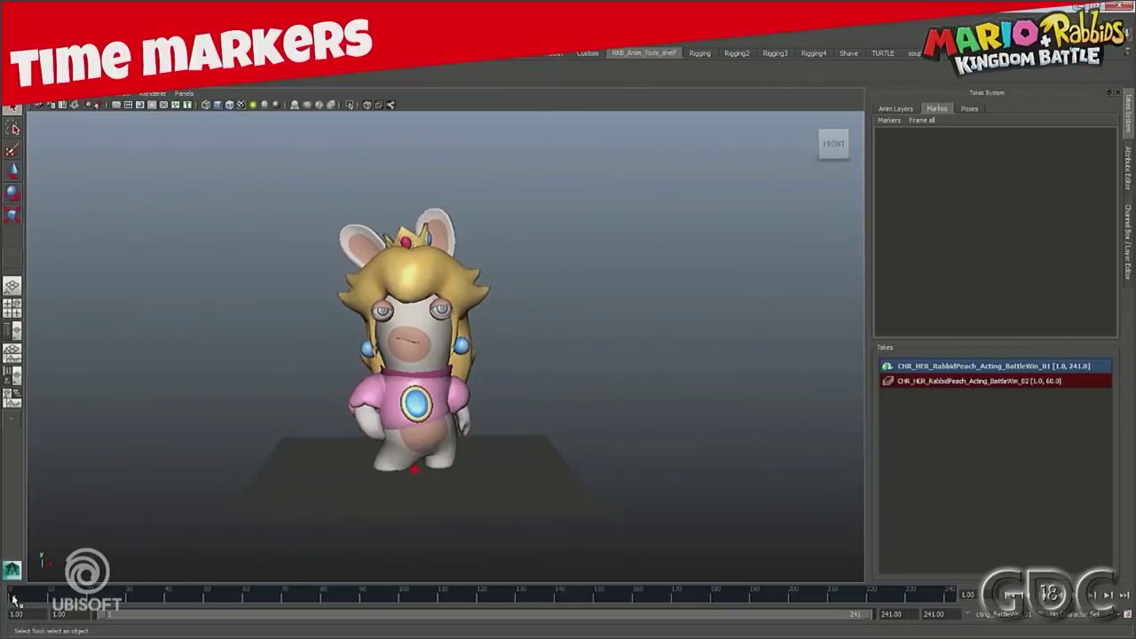
shift+drag(13, 600, 572, 601)
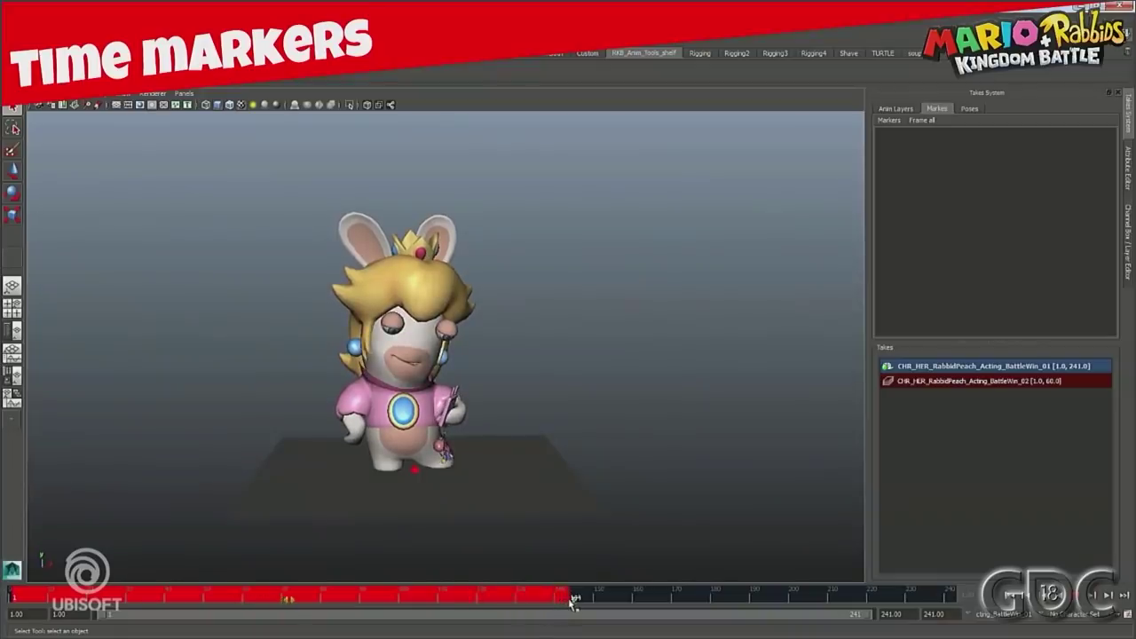
right_click(929, 149)
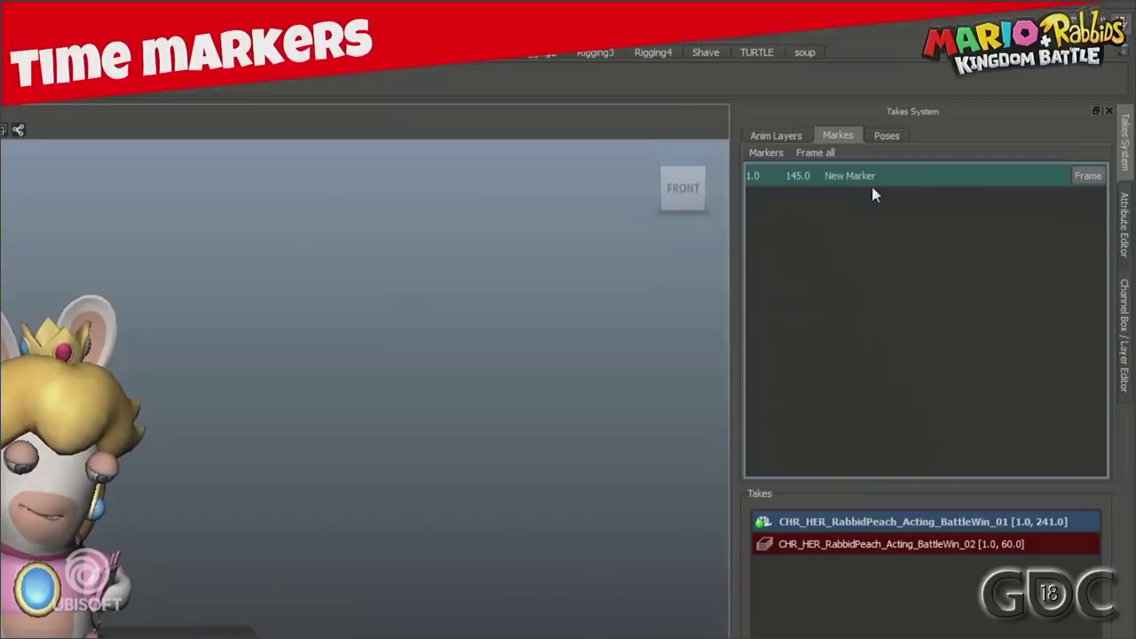
double_click(802, 185)
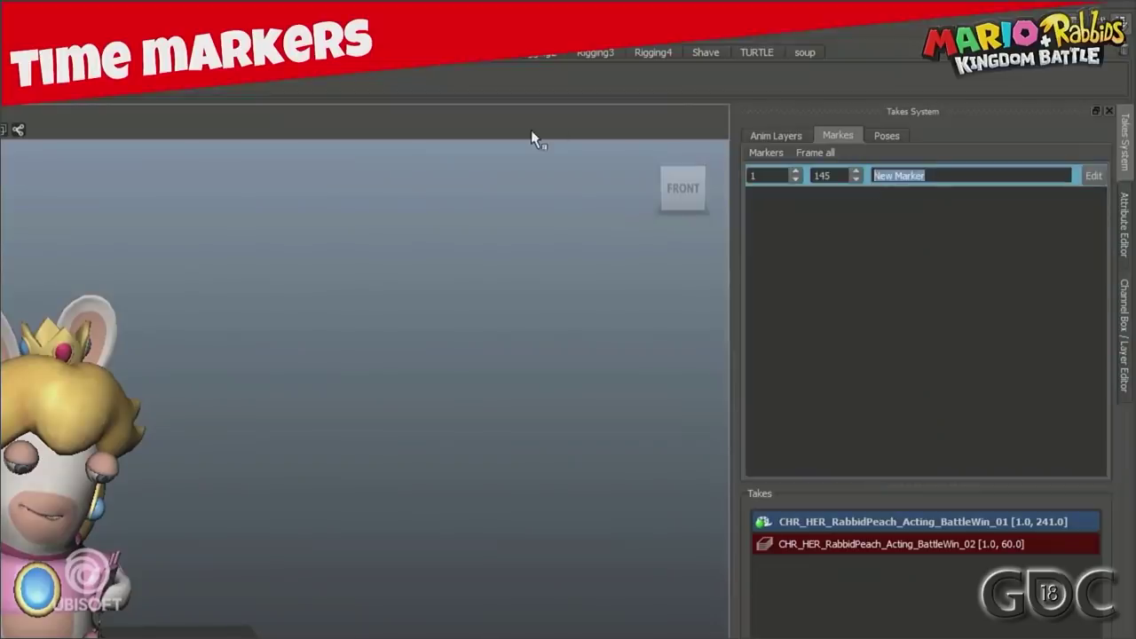
text(intro)
click(1095, 175)
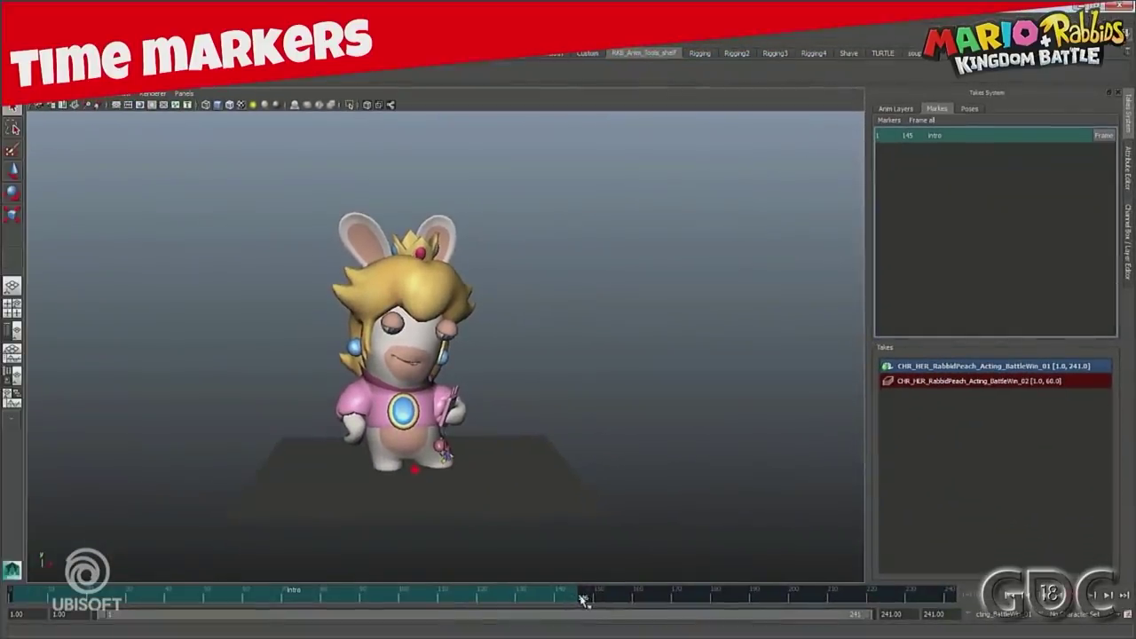
Step: Add a second time marker covering frames 146 to 205 and name it idle
drag(585, 600, 806, 606)
right_click(947, 222)
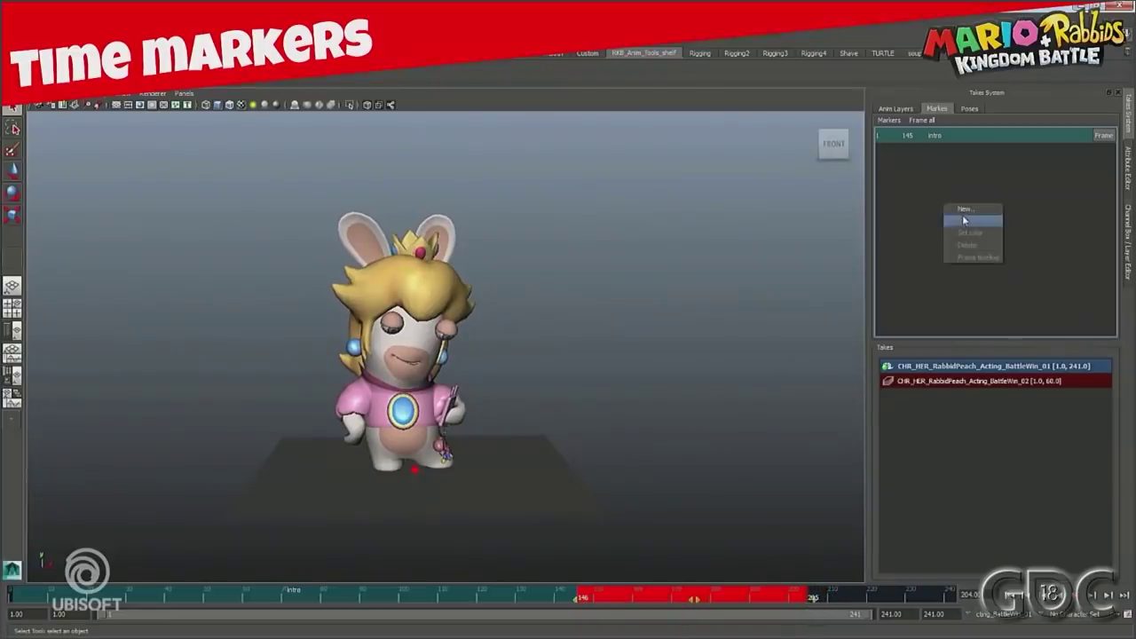
click(970, 217)
double_click(971, 153)
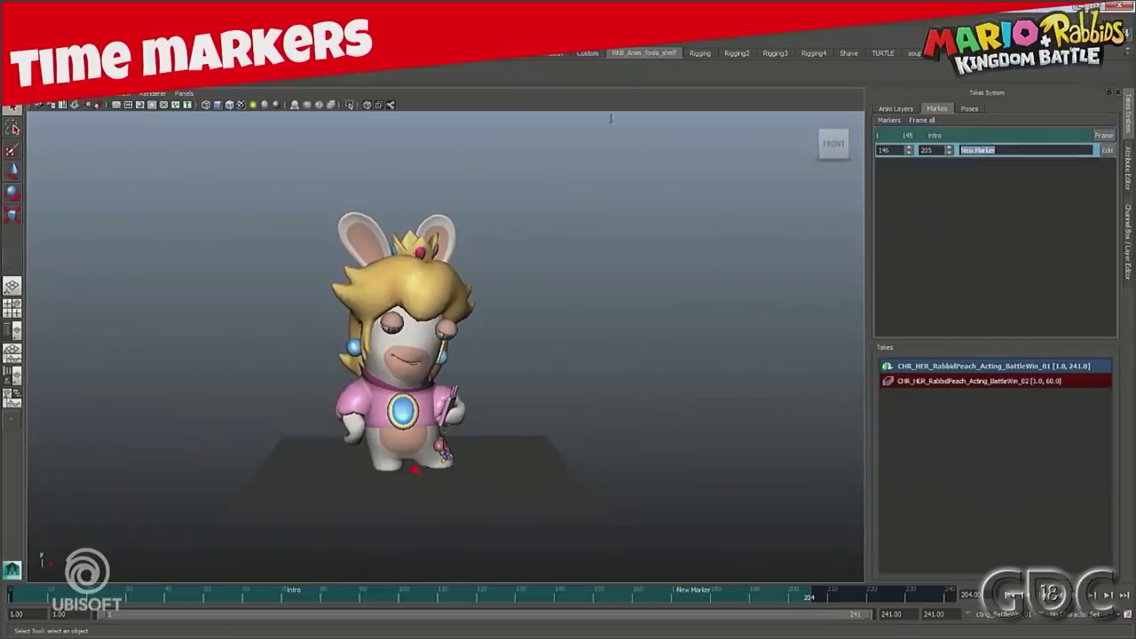
text(ell)
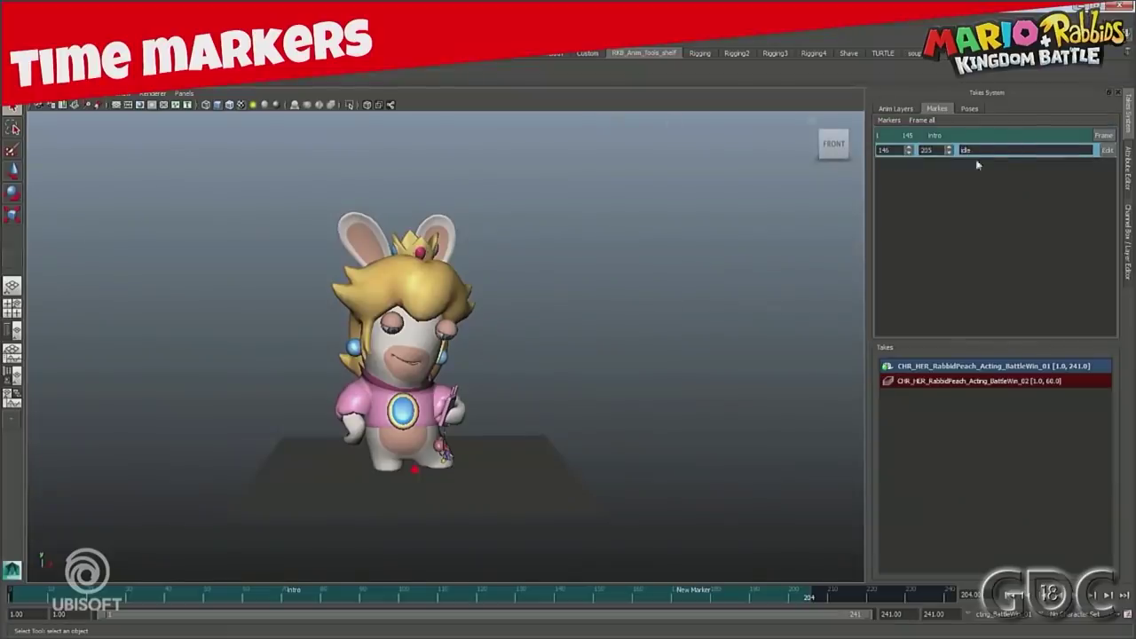
click(1104, 151)
Step: Set the idle marker's color to dark blue from the color history
right_click(999, 151)
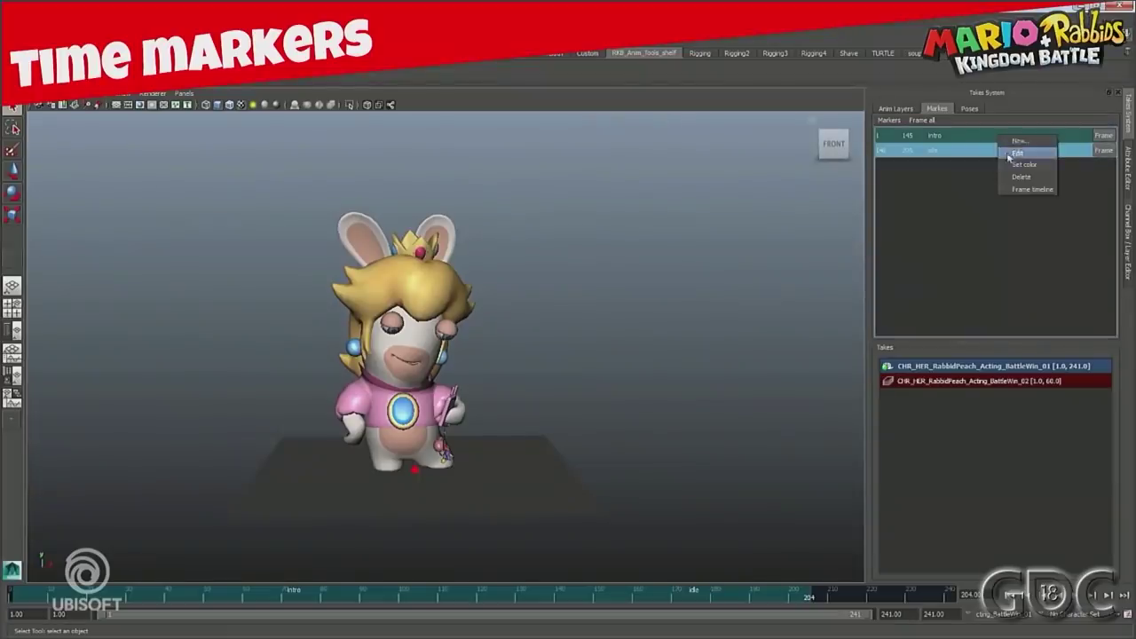
click(1017, 166)
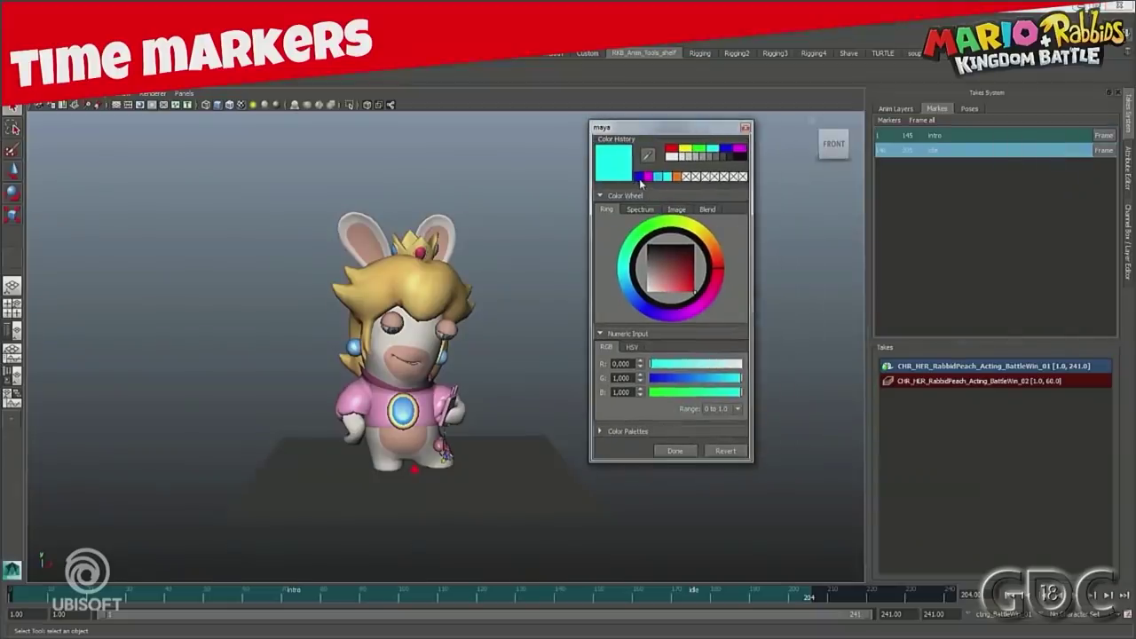
click(636, 177)
click(676, 451)
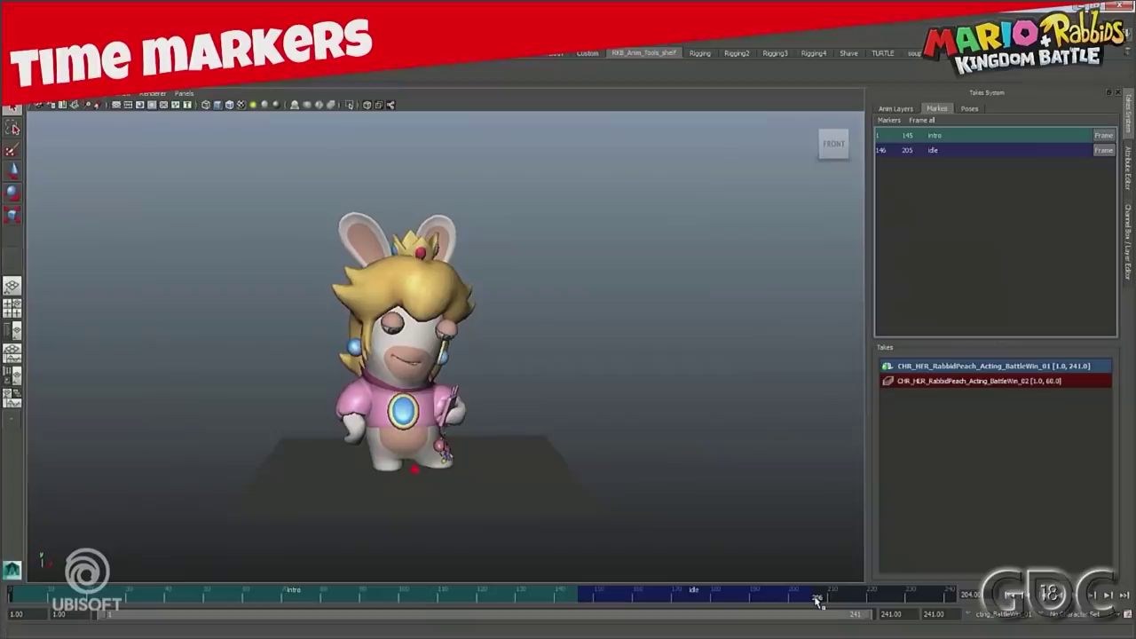
Step: Create a third time marker covering frames 207 to 242 and name it outro
shift+drag(816, 600, 948, 597)
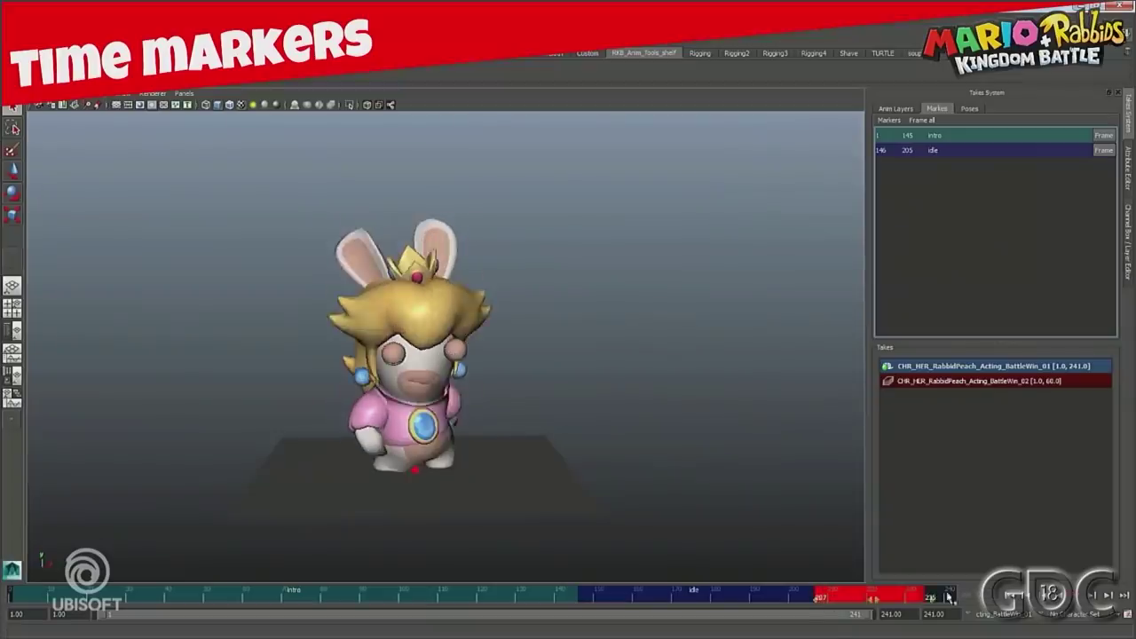
right_click(965, 216)
click(987, 219)
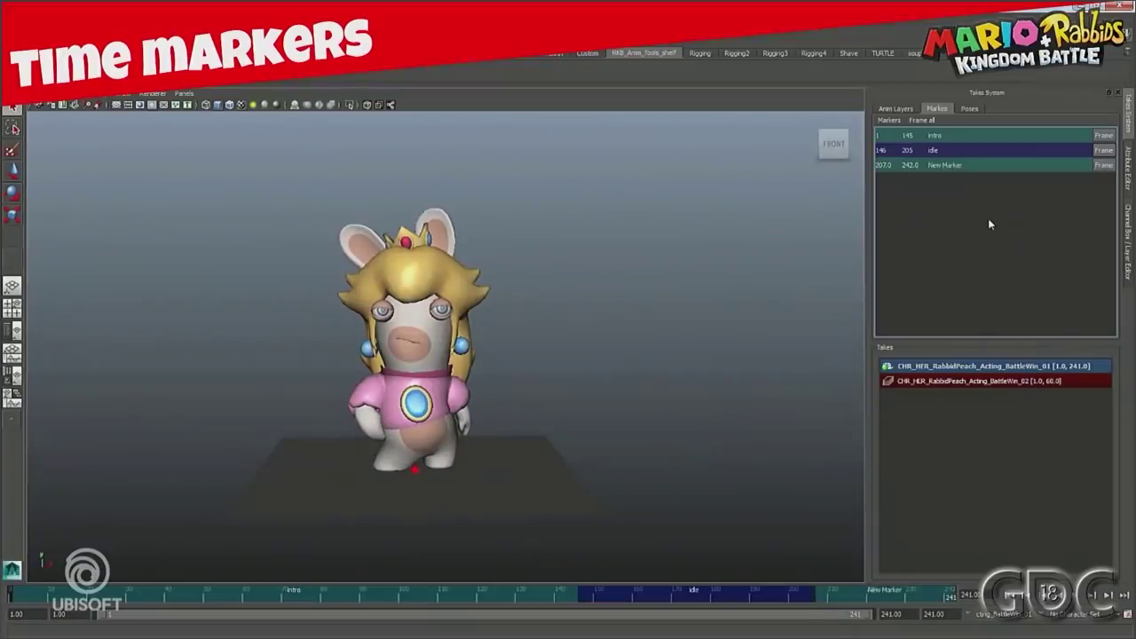
double_click(968, 168)
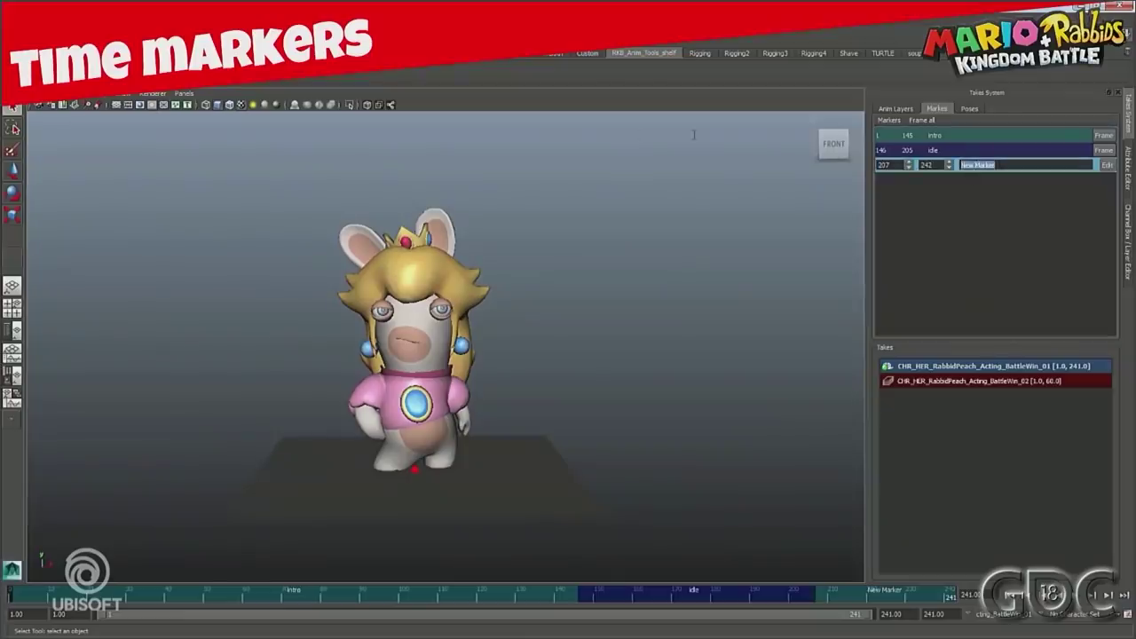
text(outro)
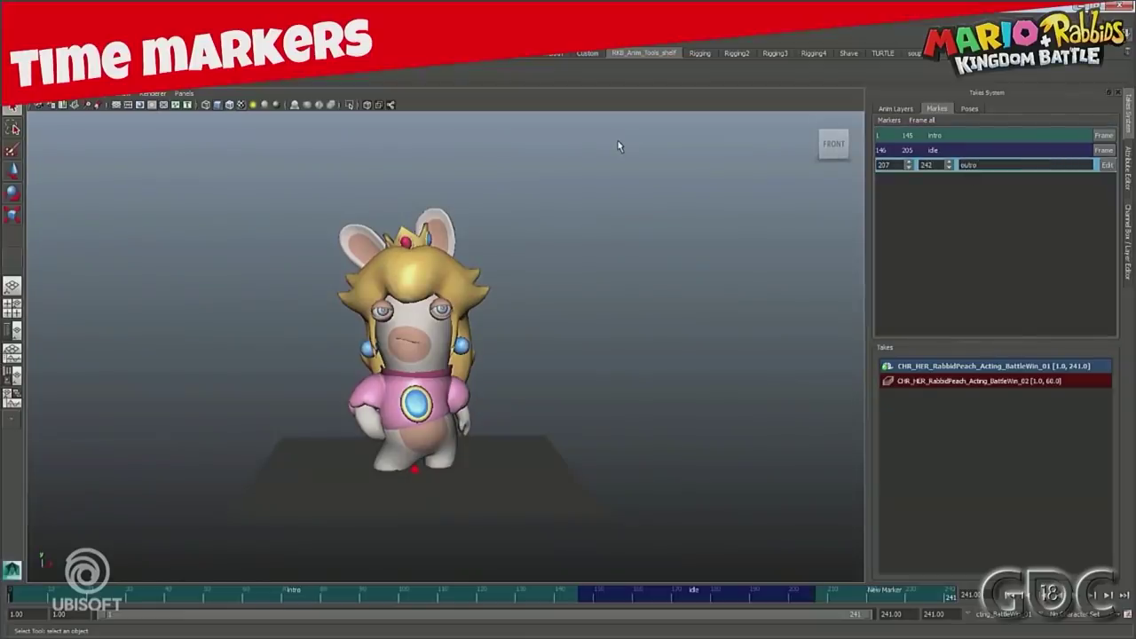
click(1029, 178)
Step: Set the outro marker's color to magenta
right_click(1029, 178)
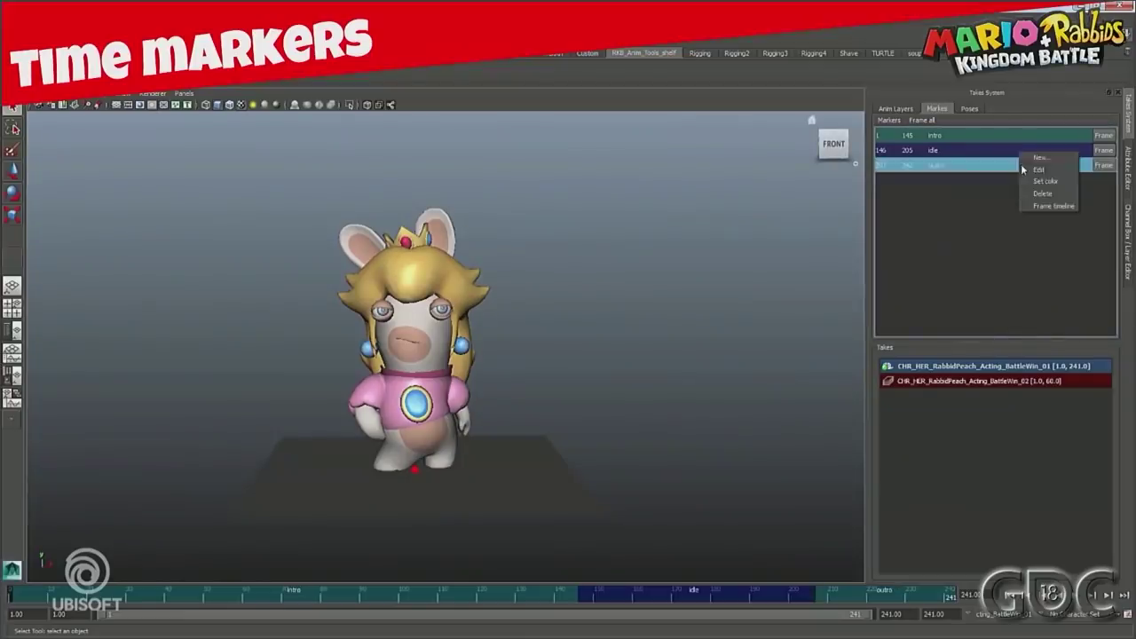
click(1036, 186)
click(691, 171)
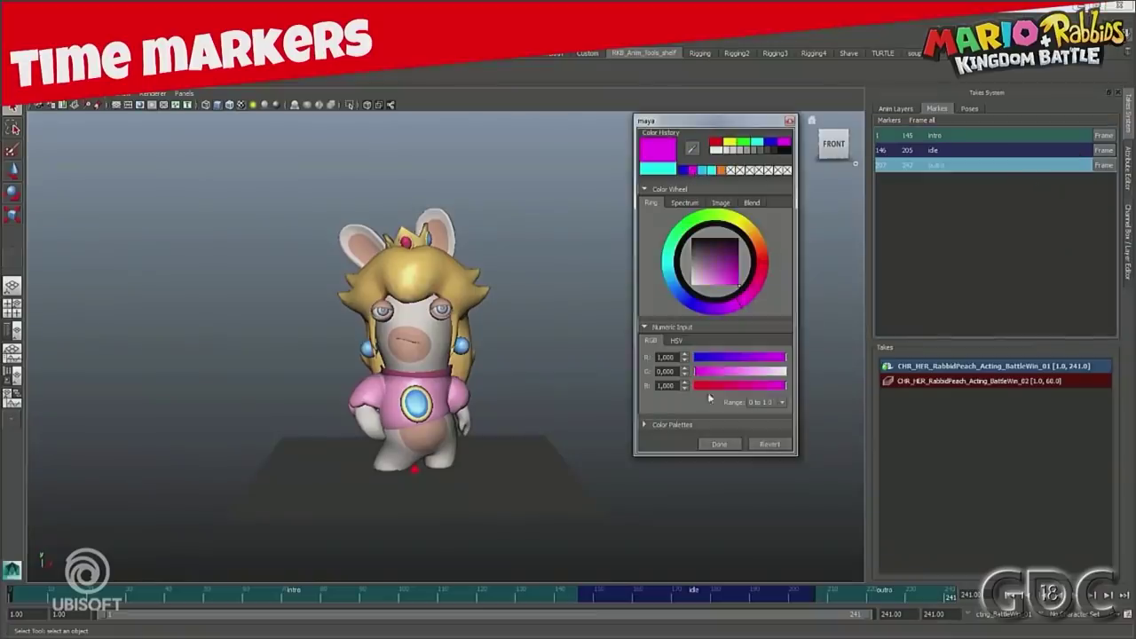
click(717, 445)
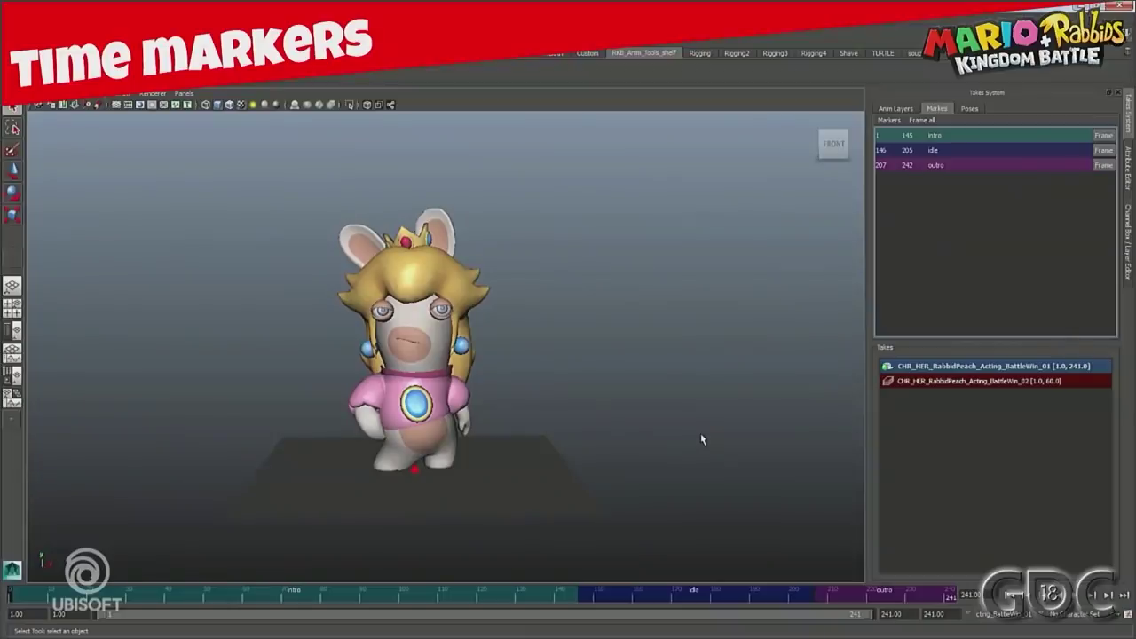
Step: Change the outro marker's start frame to 206 and confirm the edit
double_click(1016, 165)
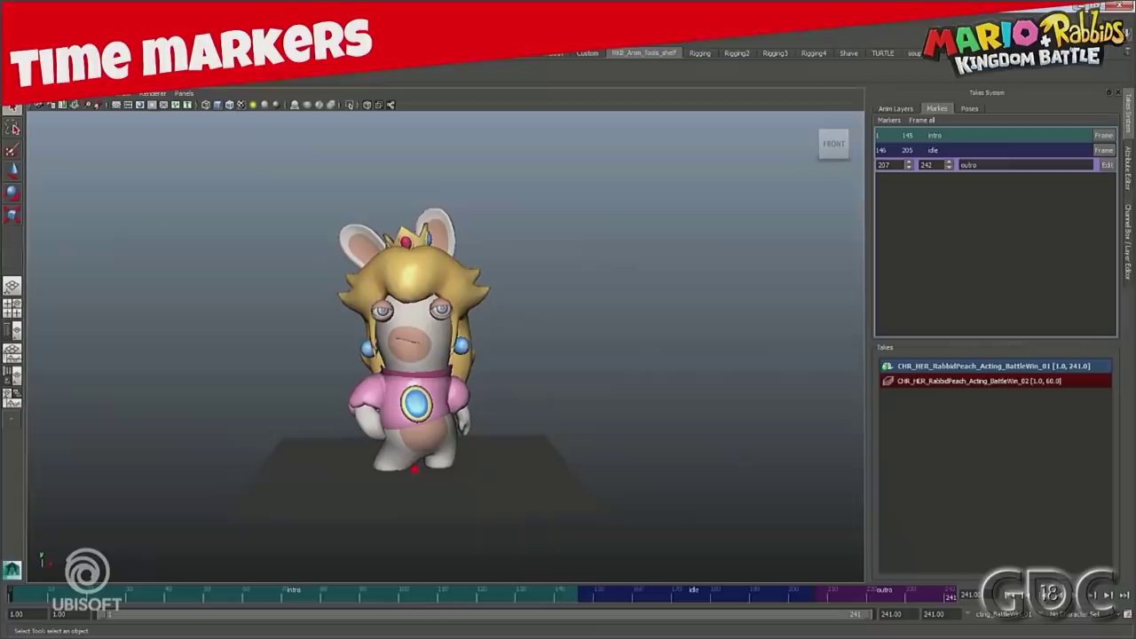
click(908, 168)
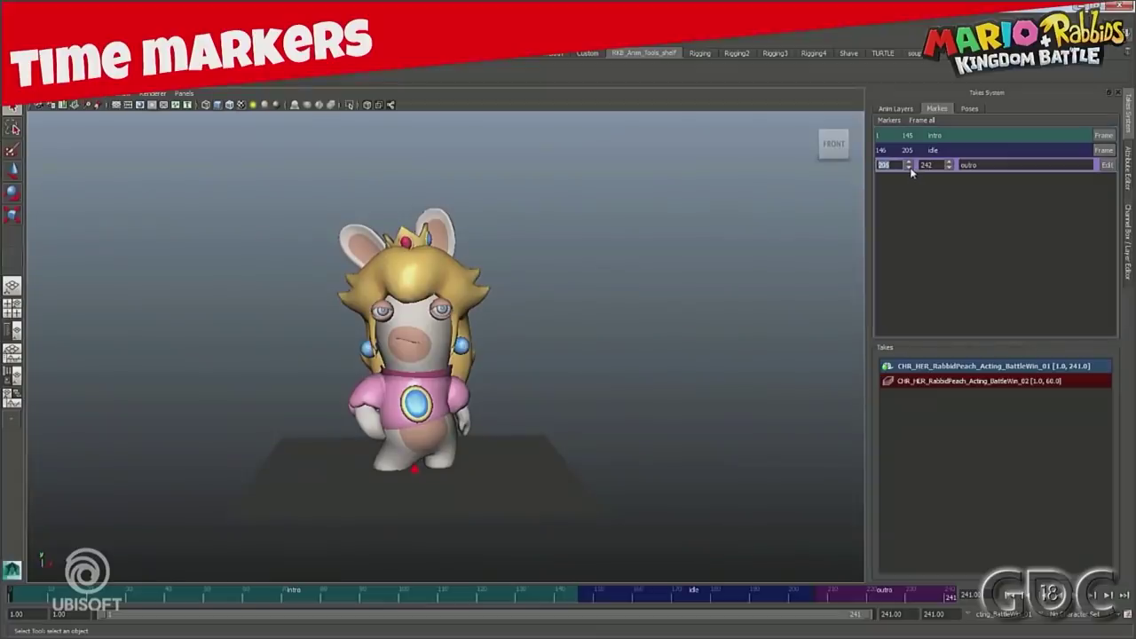
click(1107, 166)
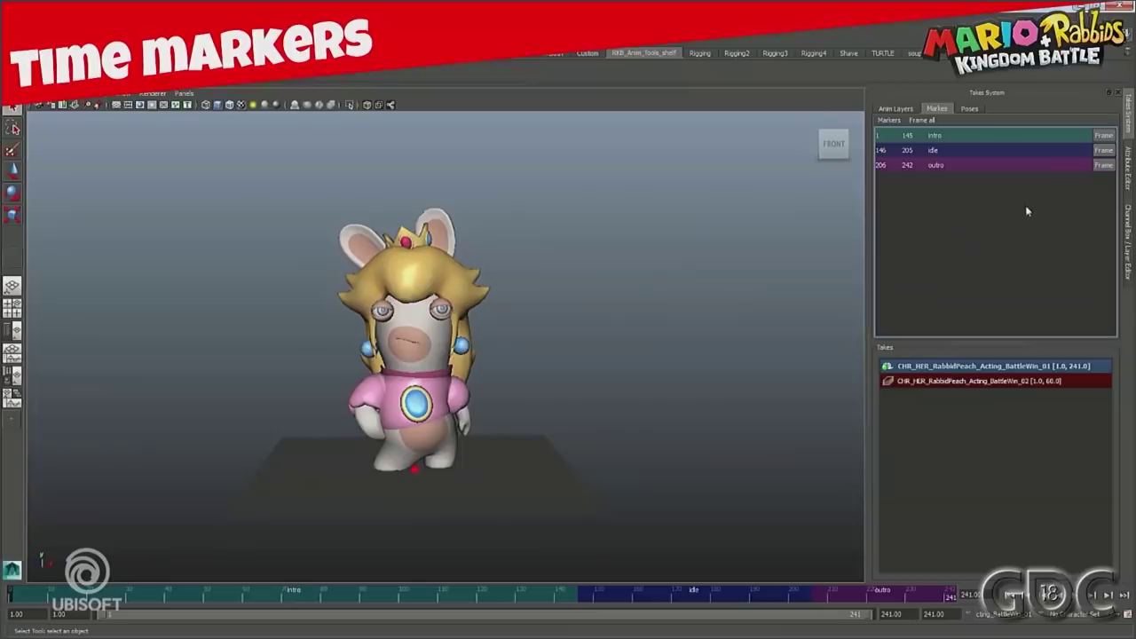
Step: Play the animation while framing the timeline on the intro, idle and outro markers in turn, and frame all markers
click(1108, 595)
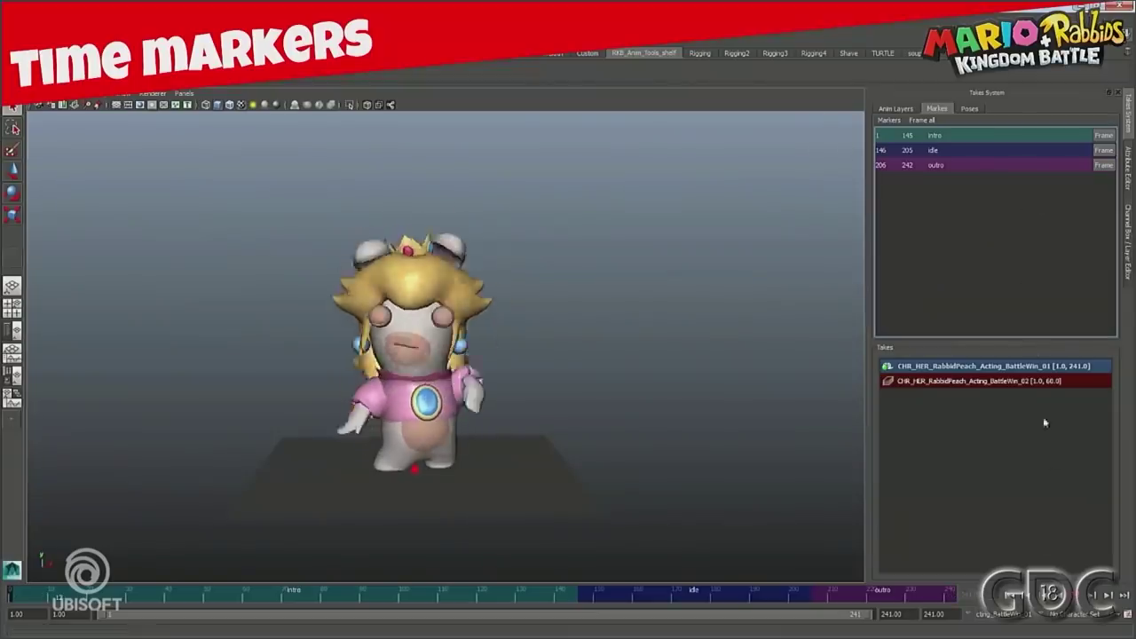
click(1103, 137)
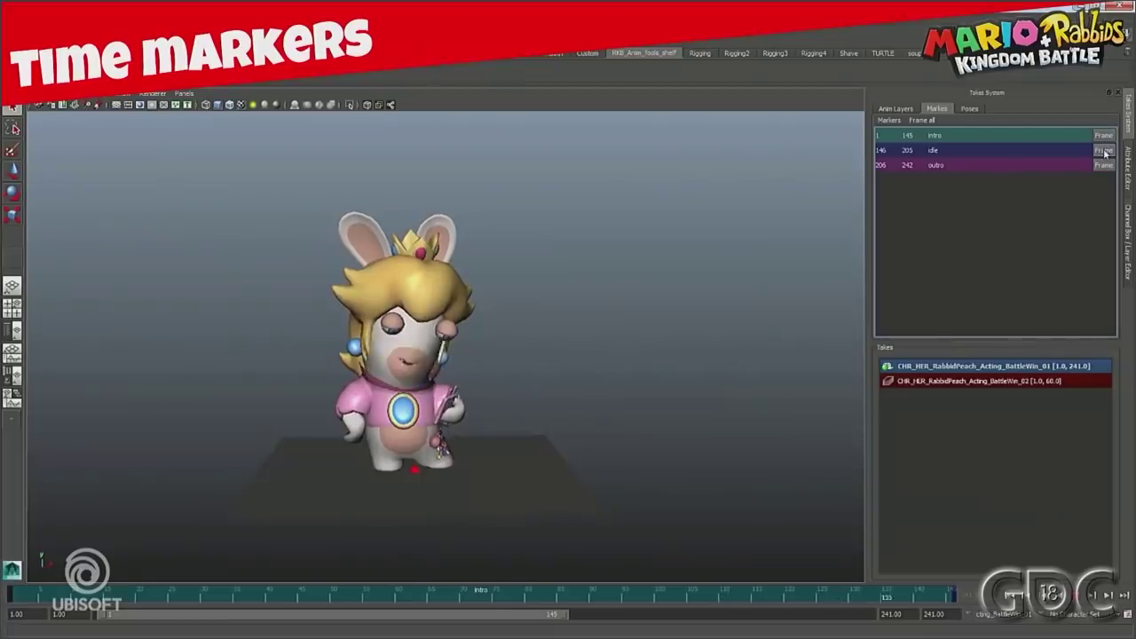
click(1104, 152)
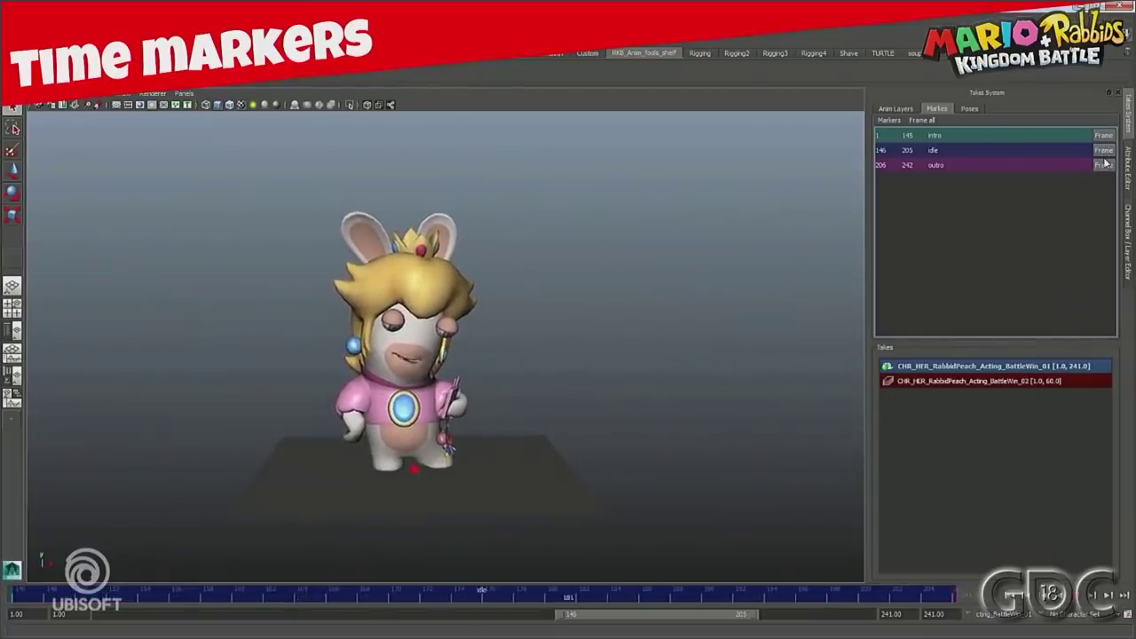
click(1104, 165)
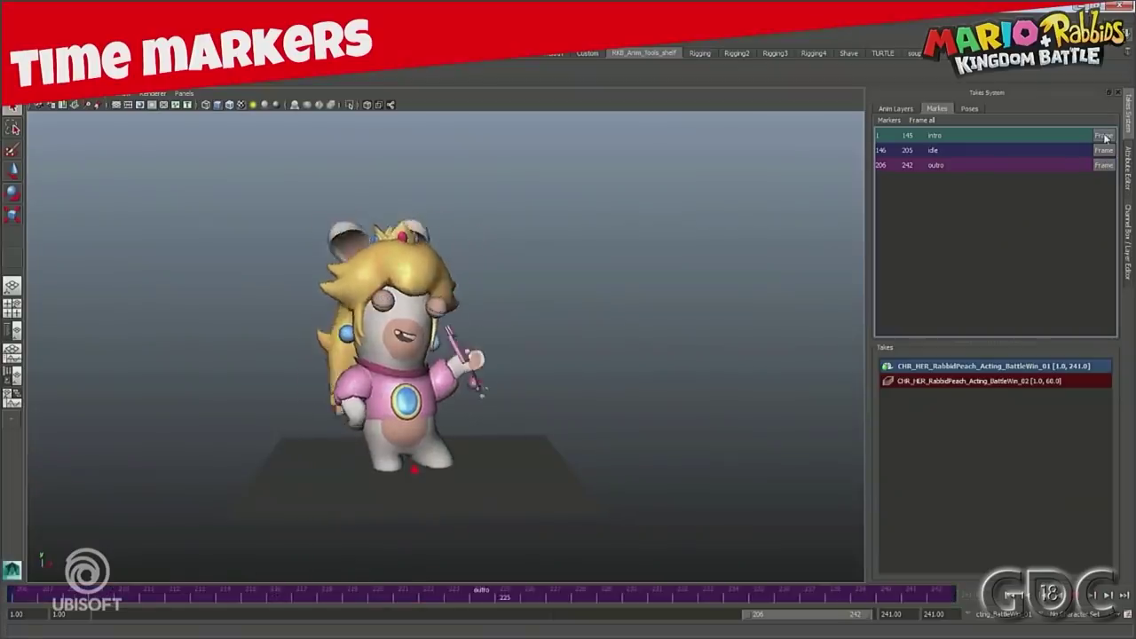
click(1104, 138)
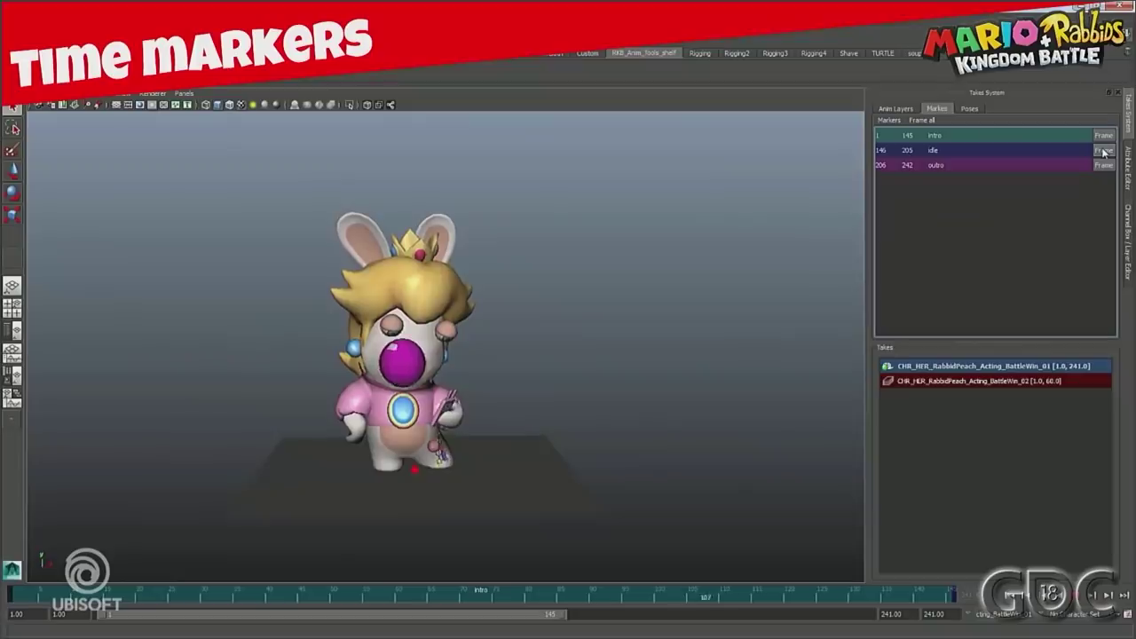
click(1104, 151)
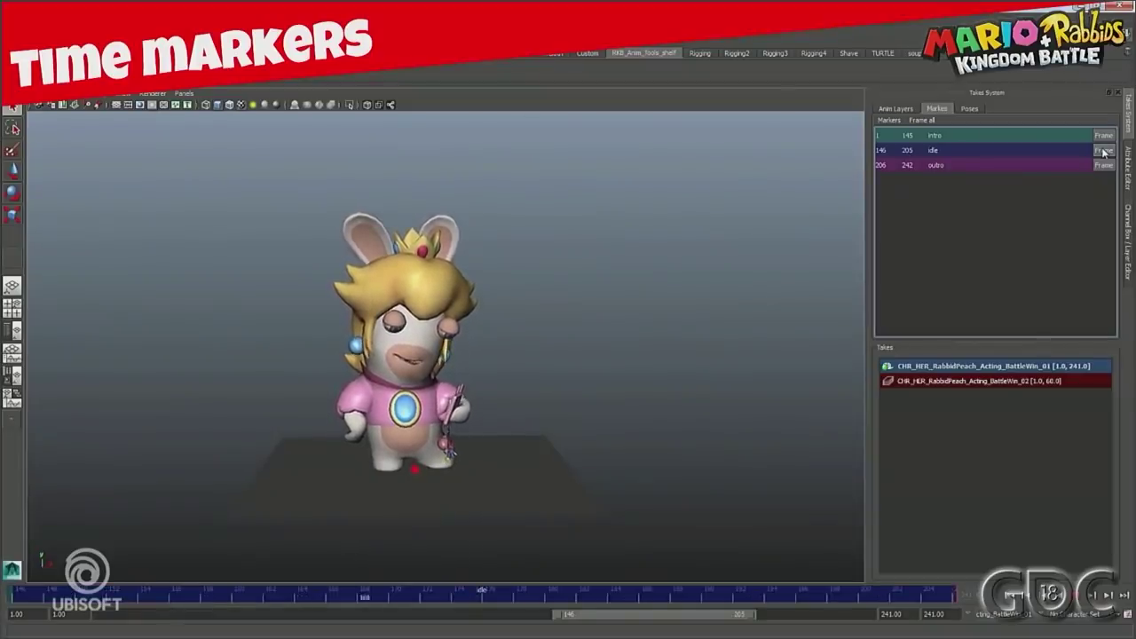
click(1103, 165)
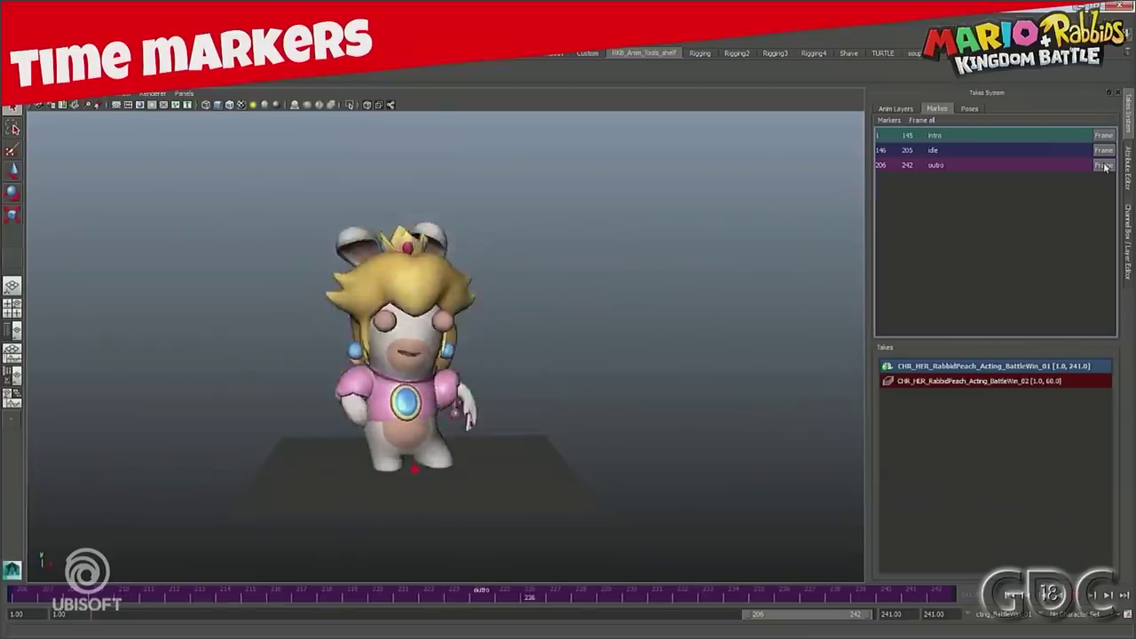
click(929, 121)
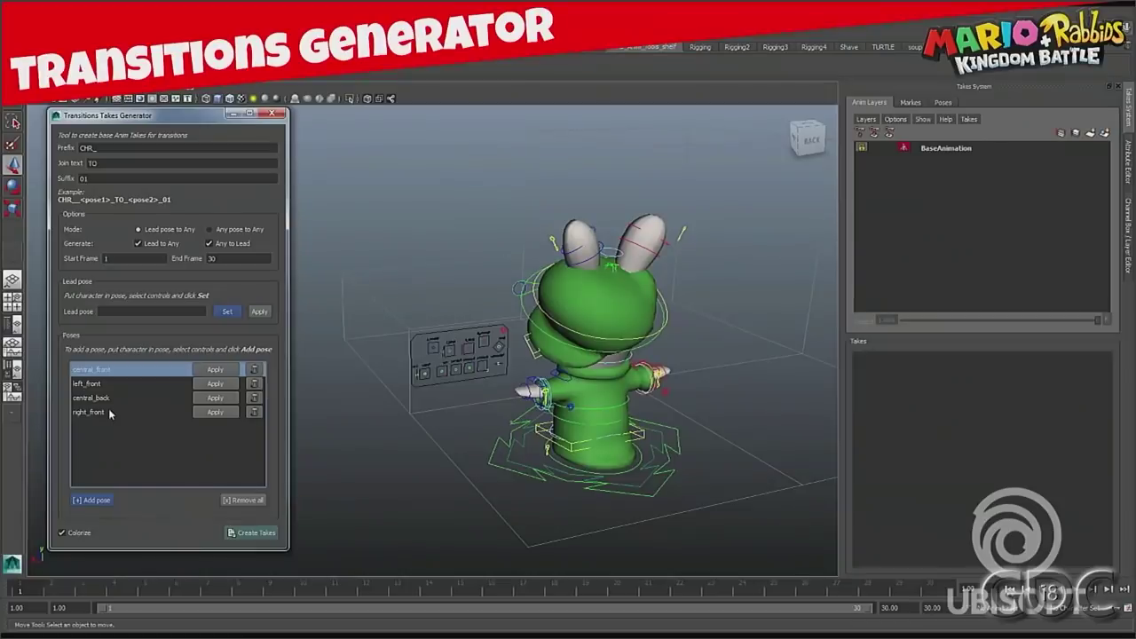
Step: Set the transition takes' prefix to CHR_RLuigi and the mode to Any pose to Any, and preview the right_front pose
click(133, 148)
text(RLuigi)
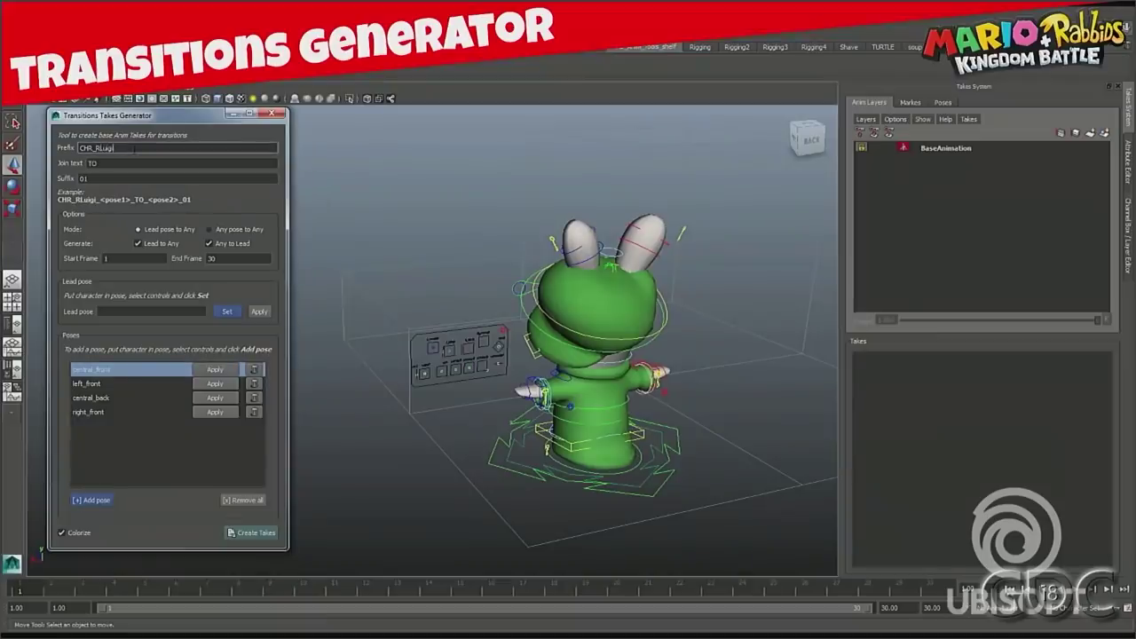
click(210, 229)
click(213, 345)
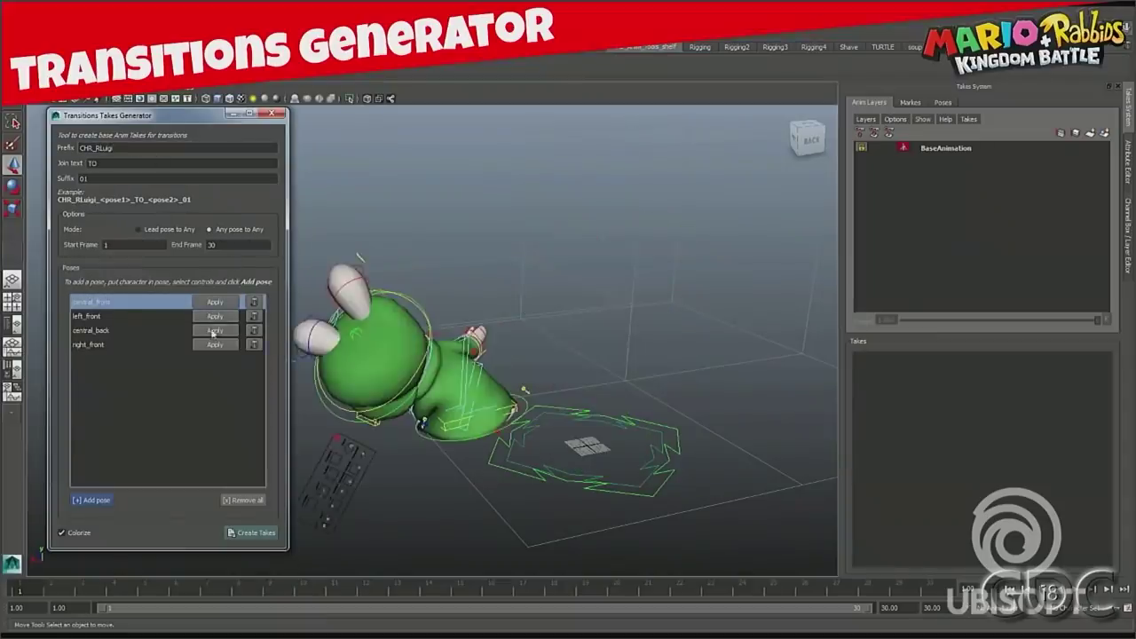
Step: Set the end frame to 10 and create the transition takes between the stored poses
click(153, 240)
key(Tab)
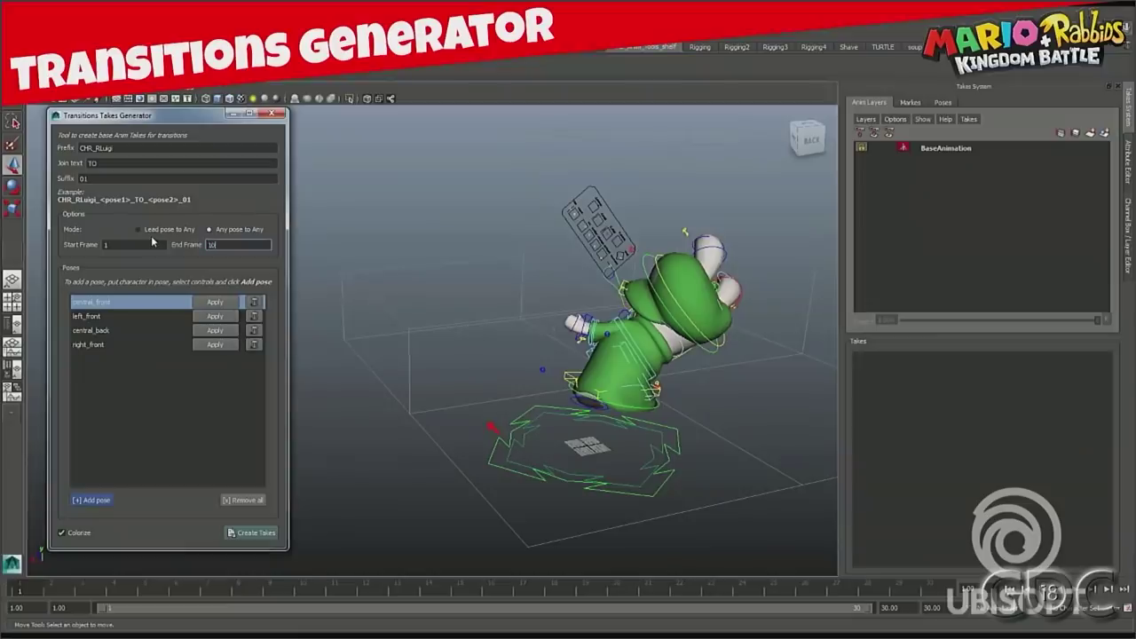
text(10)
click(266, 533)
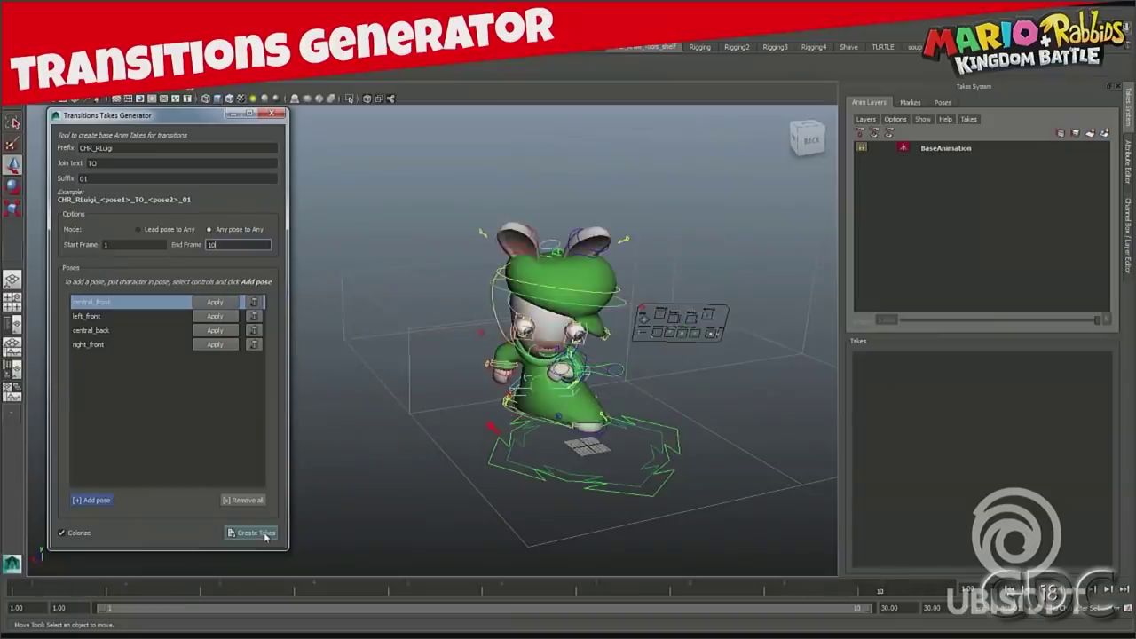
Step: Review the generated central_front_TO_right_front, right_front_TO_central_back and right_front_TO_left_front takes, scrubbing the last one to its start
click(962, 434)
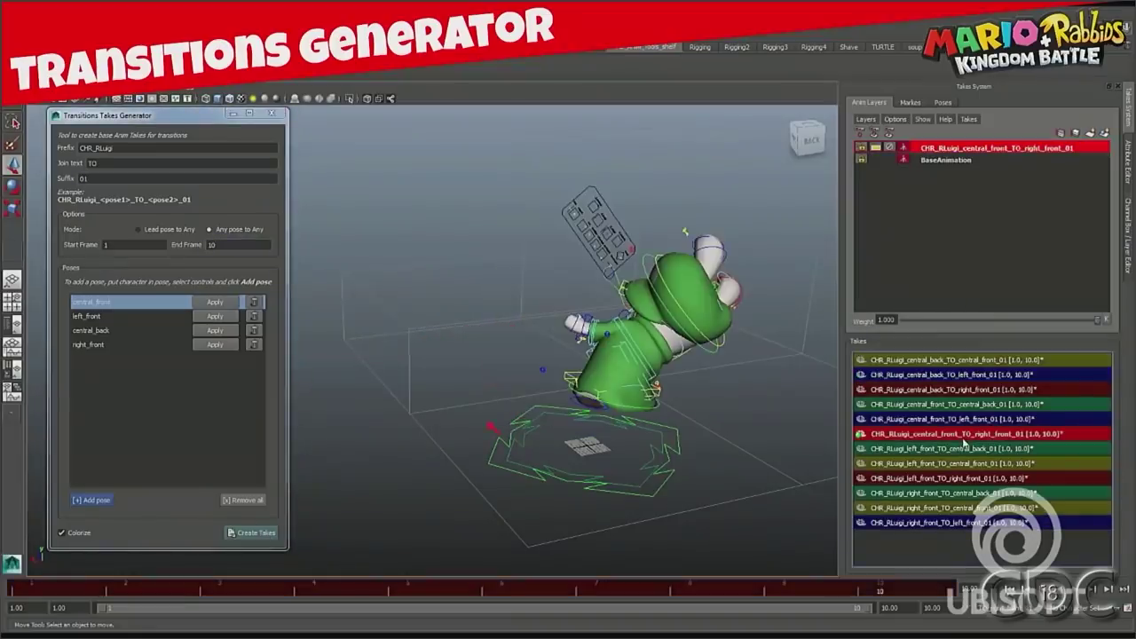
click(956, 495)
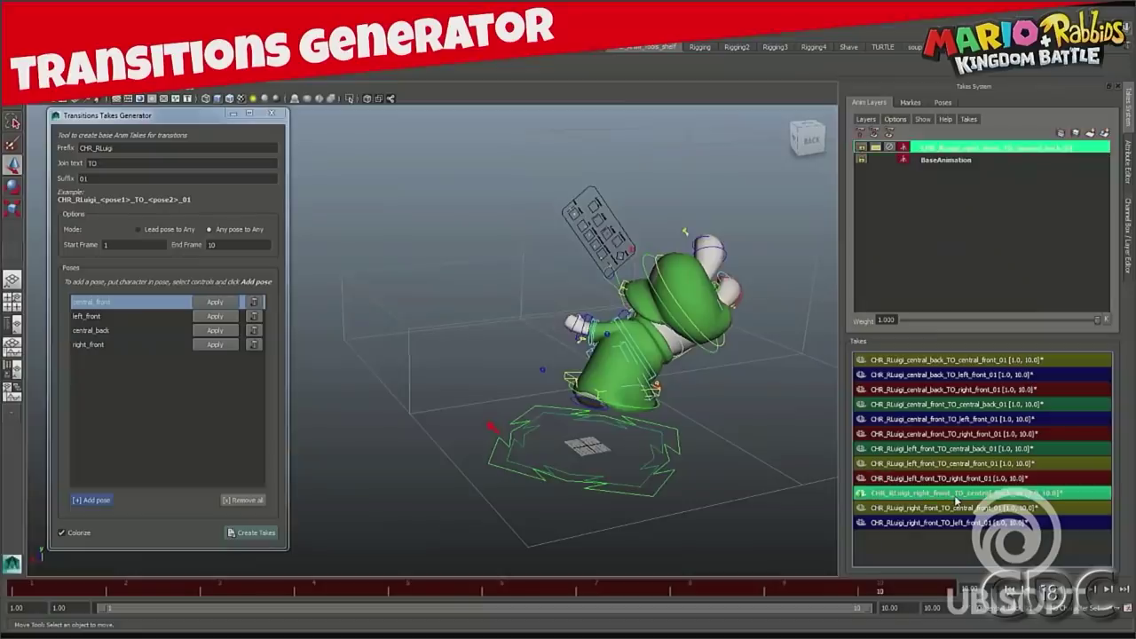
click(951, 522)
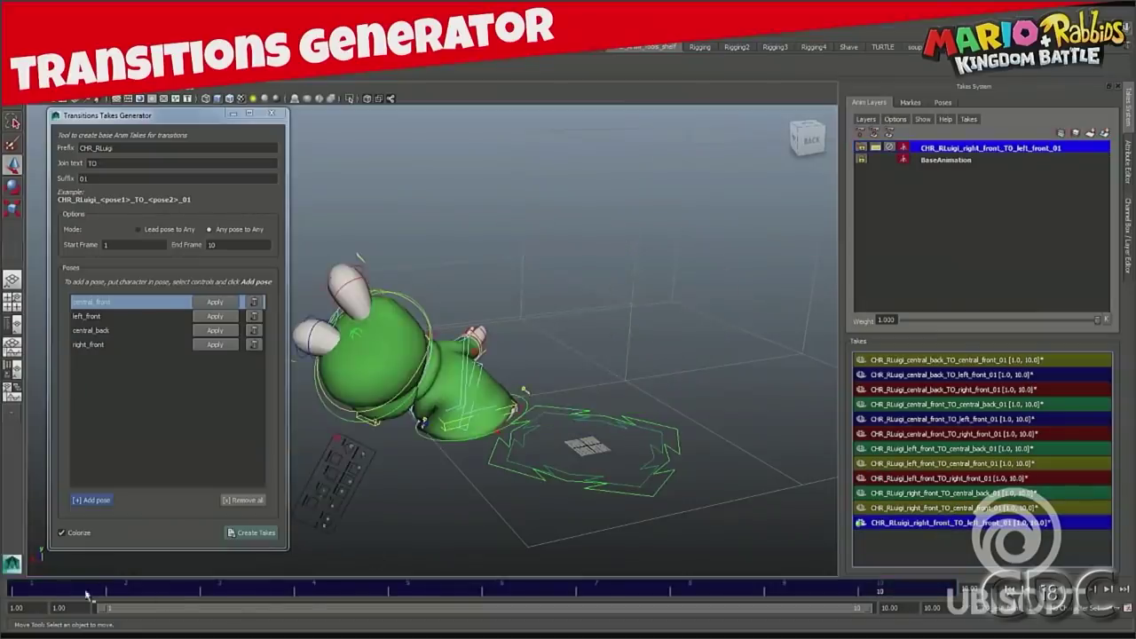
drag(87, 595, 32, 591)
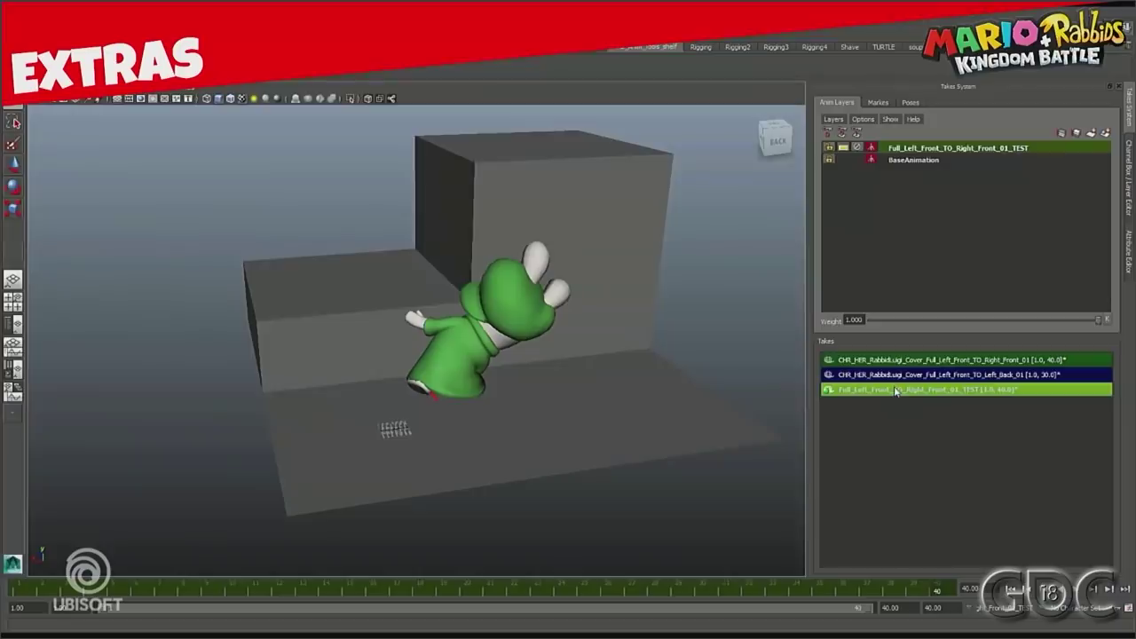
Step: Set the status of the Full_Left_Front_TO_Right_Front_01_TEST take to Ignore at export and select another take
right_click(894, 387)
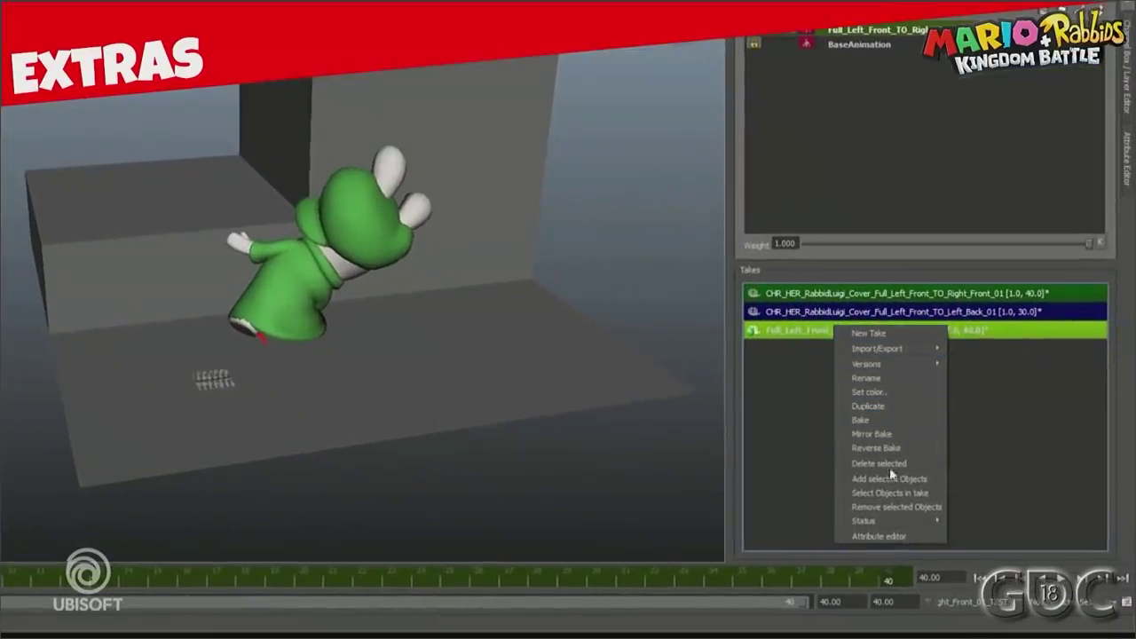
mouse_move(893, 520)
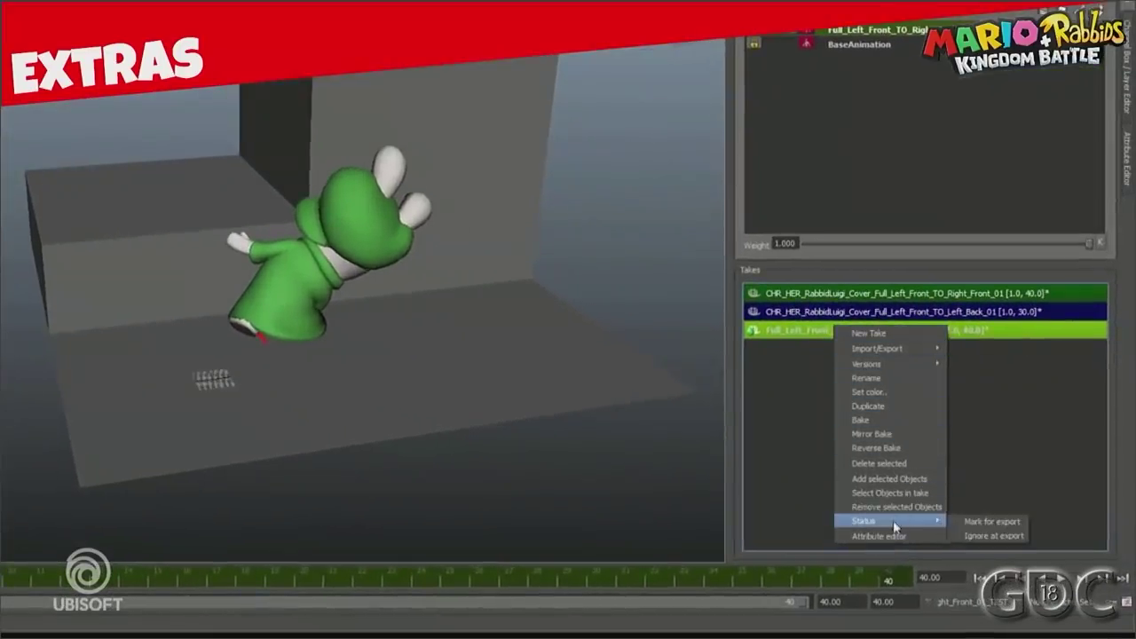
click(984, 536)
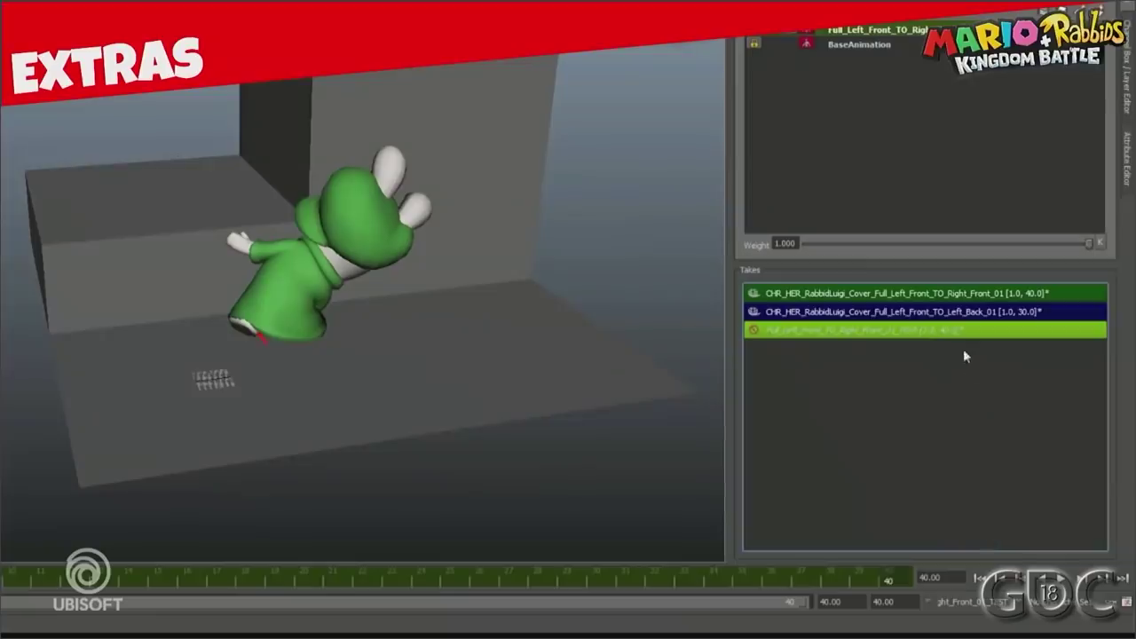
click(948, 314)
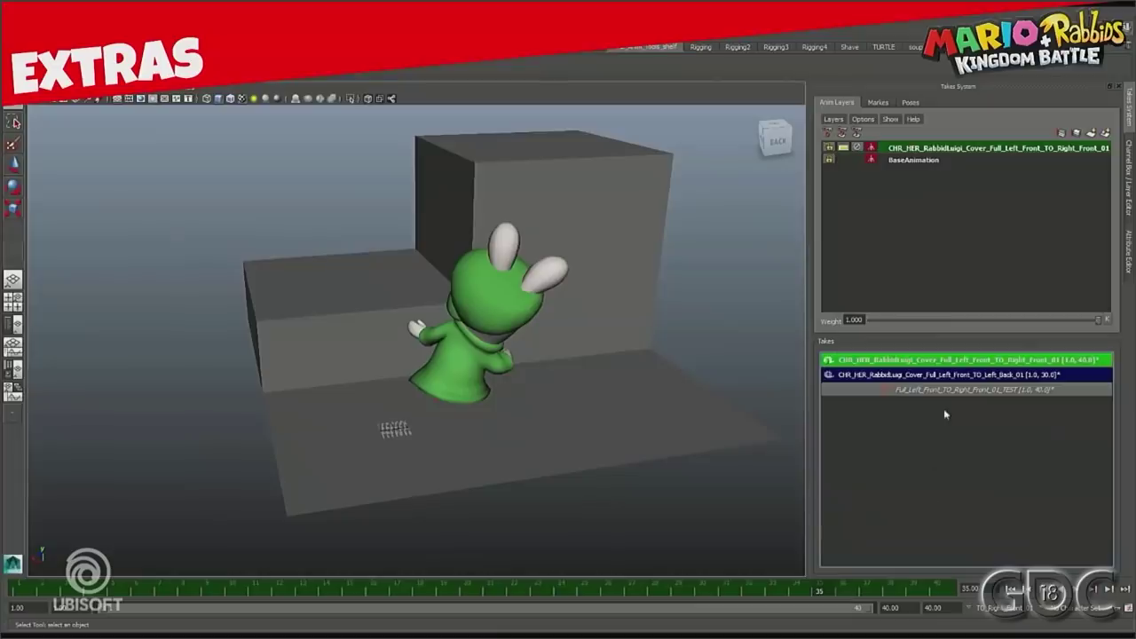
Step: Mirror Bake the RabbidLuigi Full_Left_Front_TO_Right_Front_01 take and scrub through the mirrored animation
right_click(950, 362)
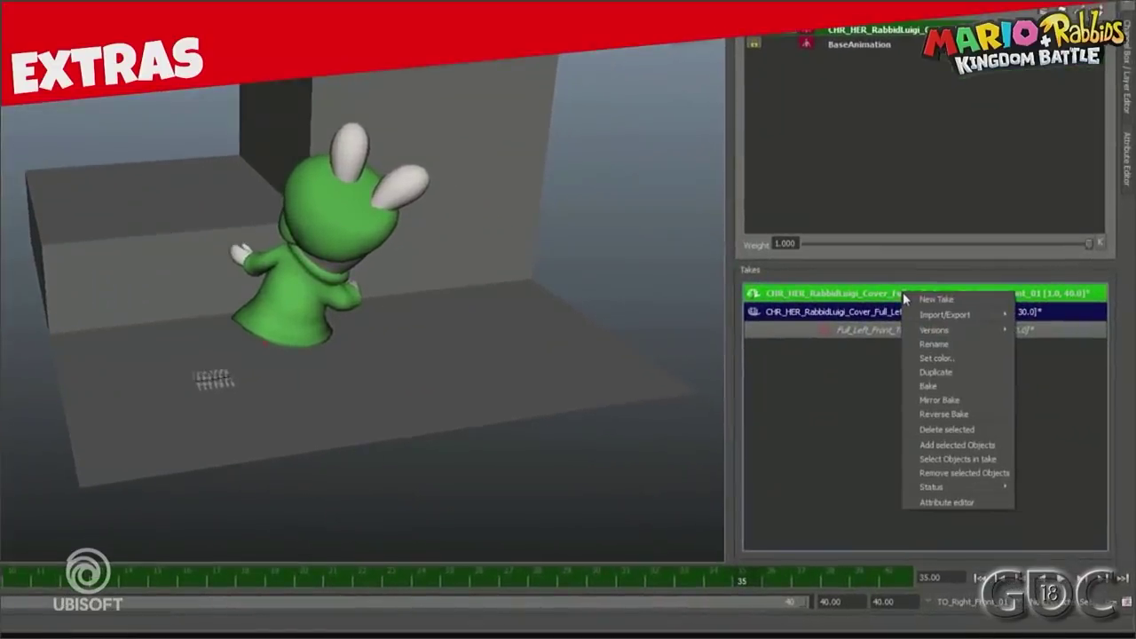
click(939, 401)
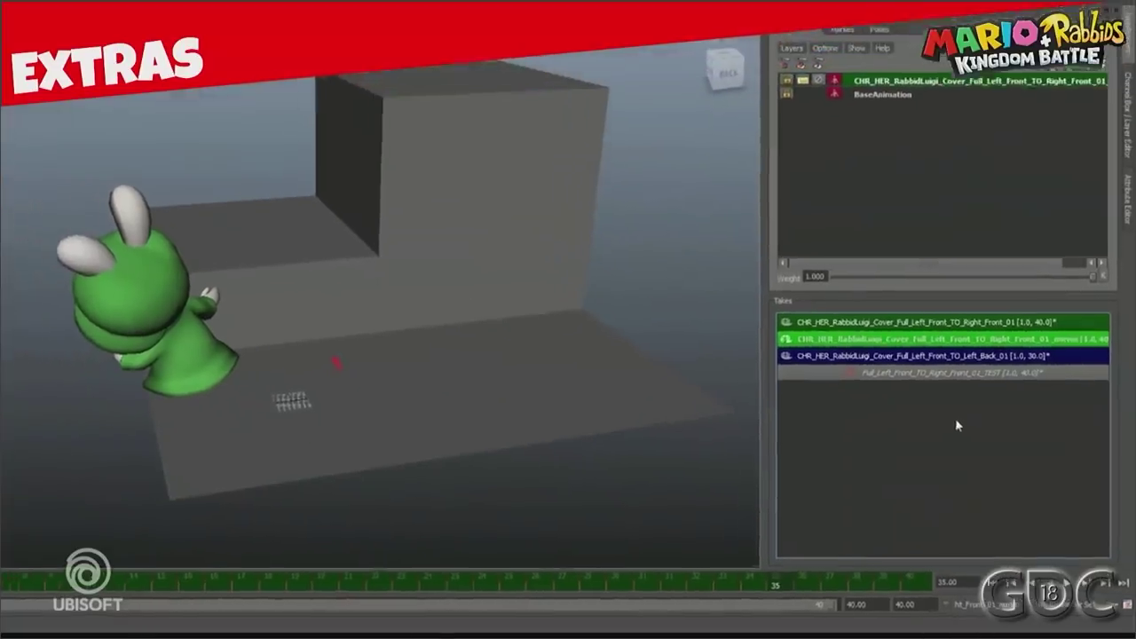
drag(83, 589, 803, 606)
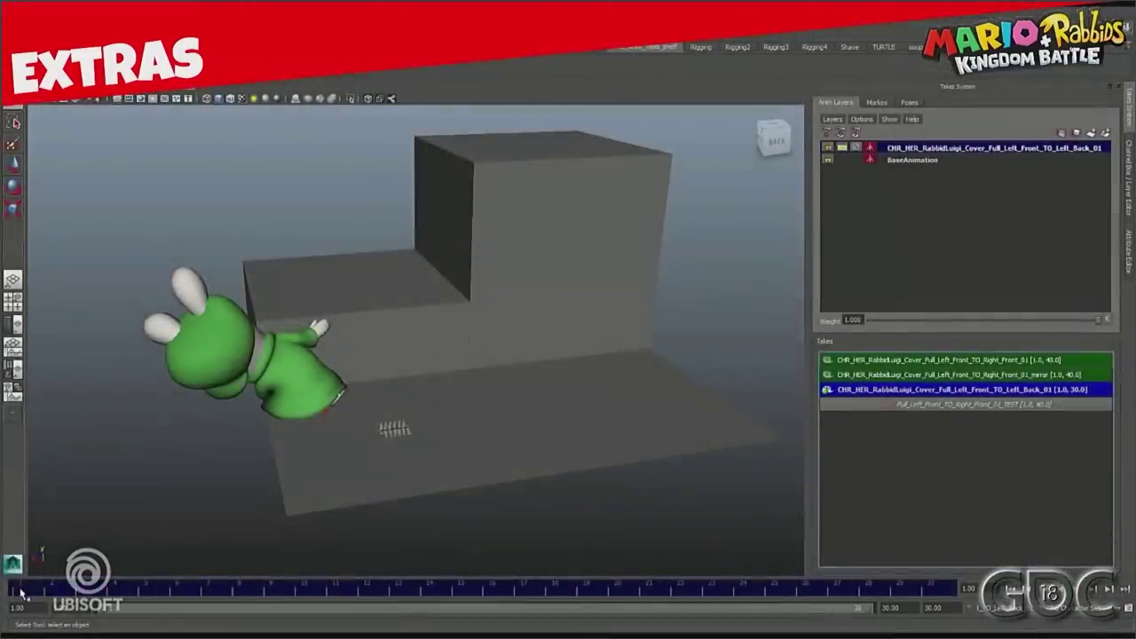
Step: Scrub the RabbidLuigi Full_Left_Front_TO_Left_Back_01 take, Reverse Bake it, and return the reversed take to its start
drag(22, 593, 647, 592)
drag(755, 573, 1032, 528)
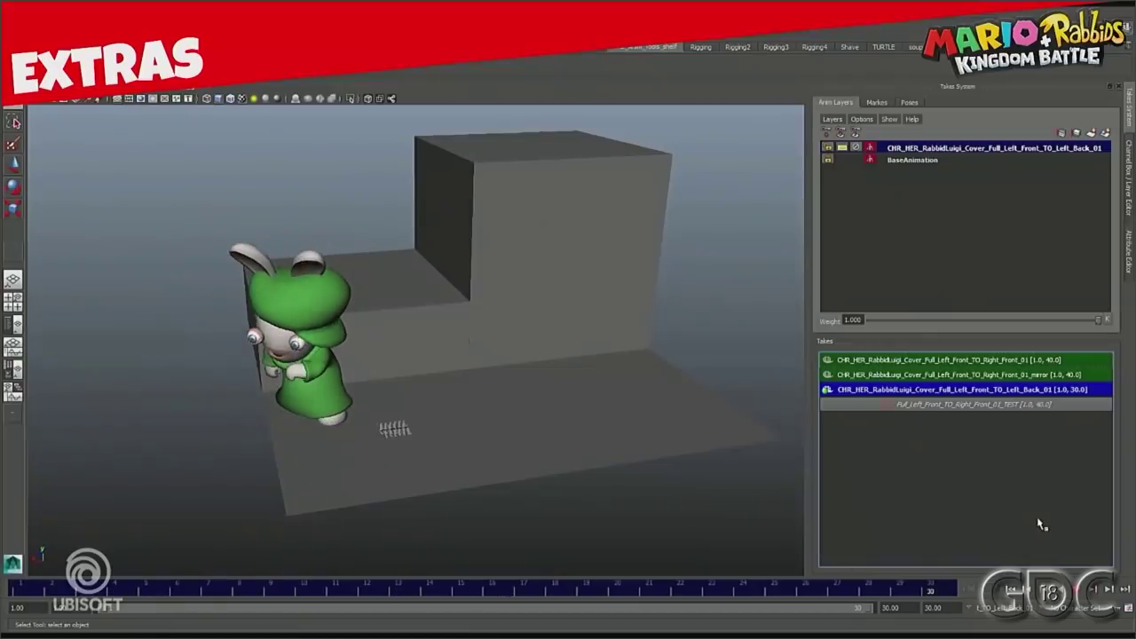
right_click(884, 390)
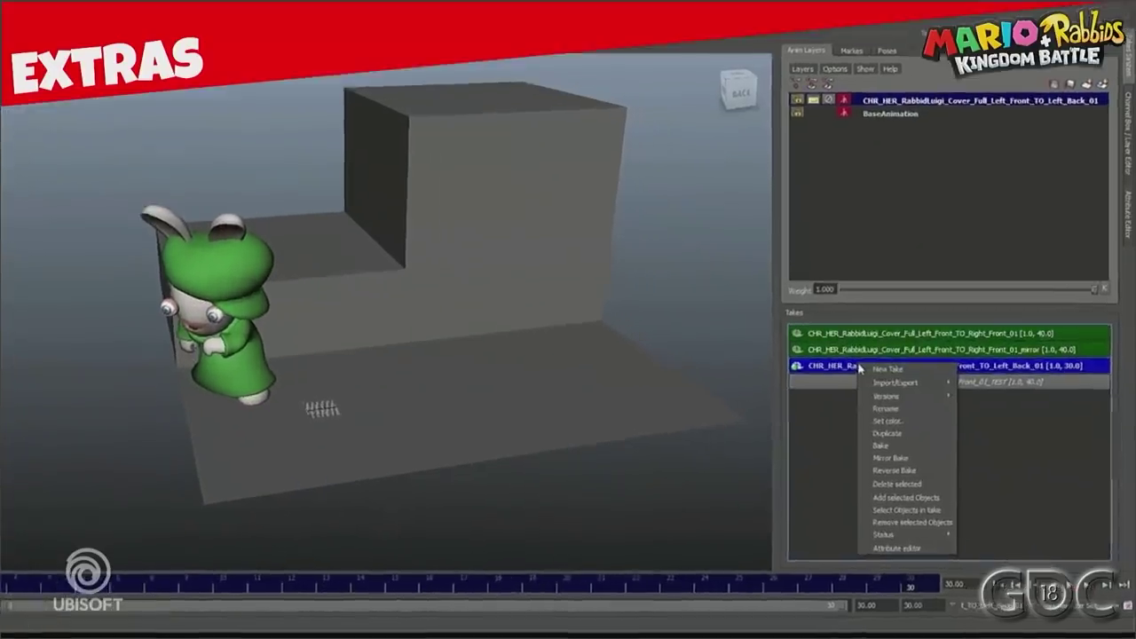
click(890, 470)
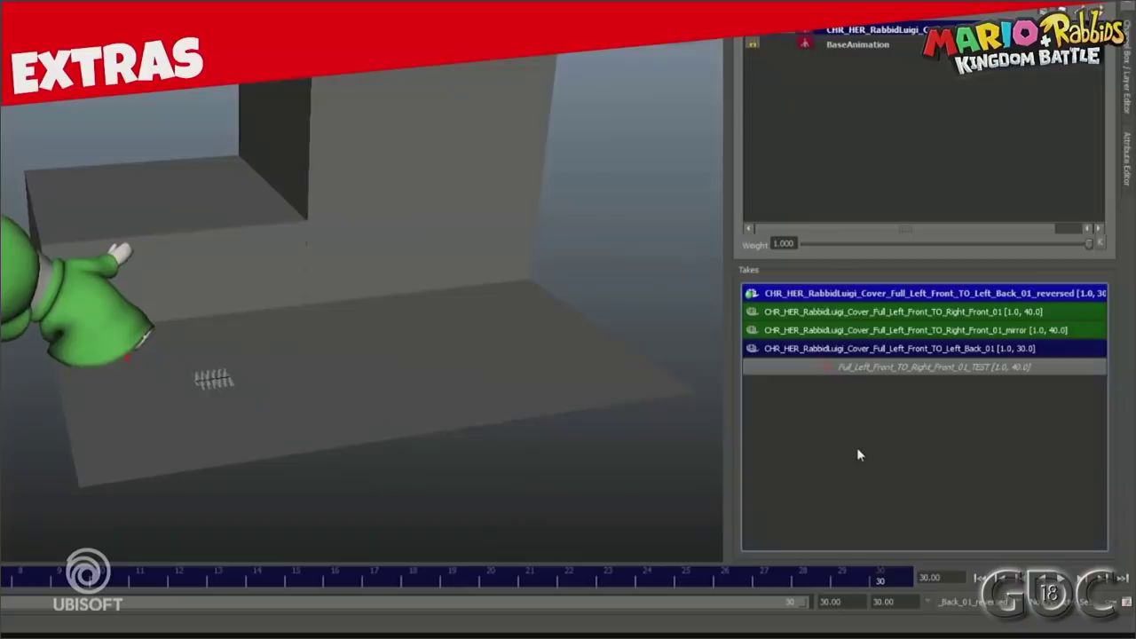
click(29, 594)
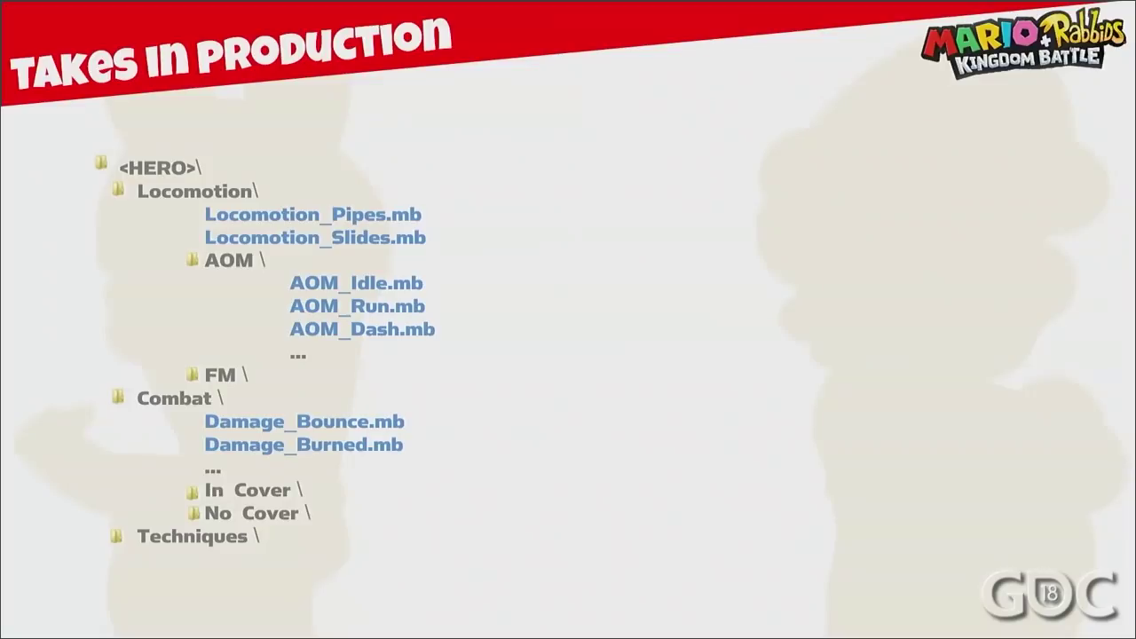
key(Right)
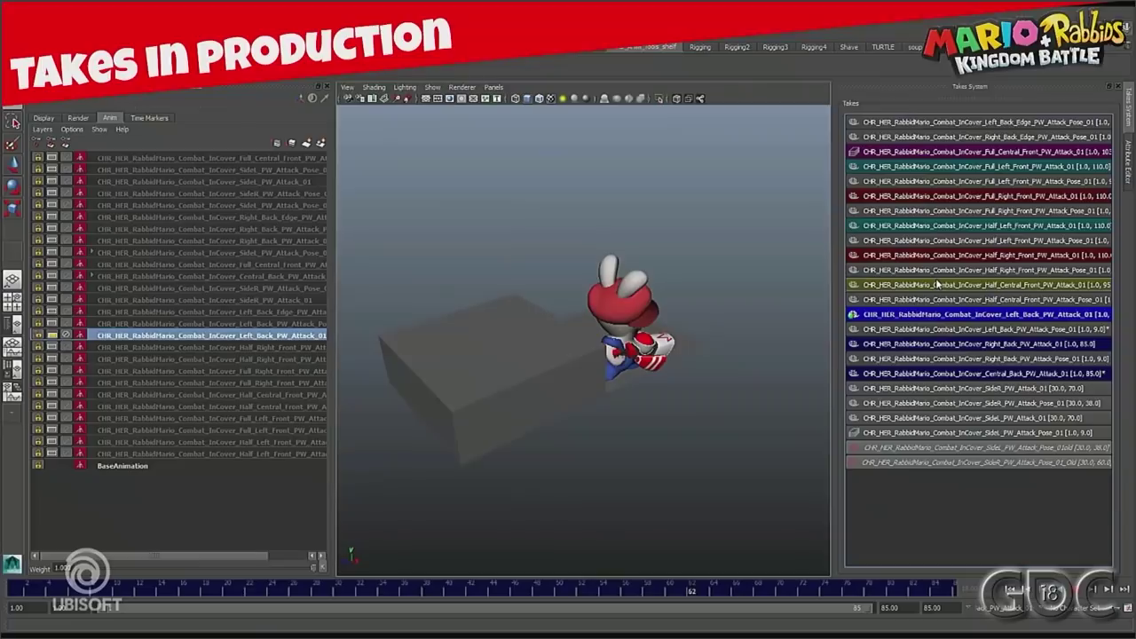
Step: Preview the RabbidMario InCover Half_Central_Front, Left_Back and Right_Back PW_Attack_01 takes one after another
click(937, 284)
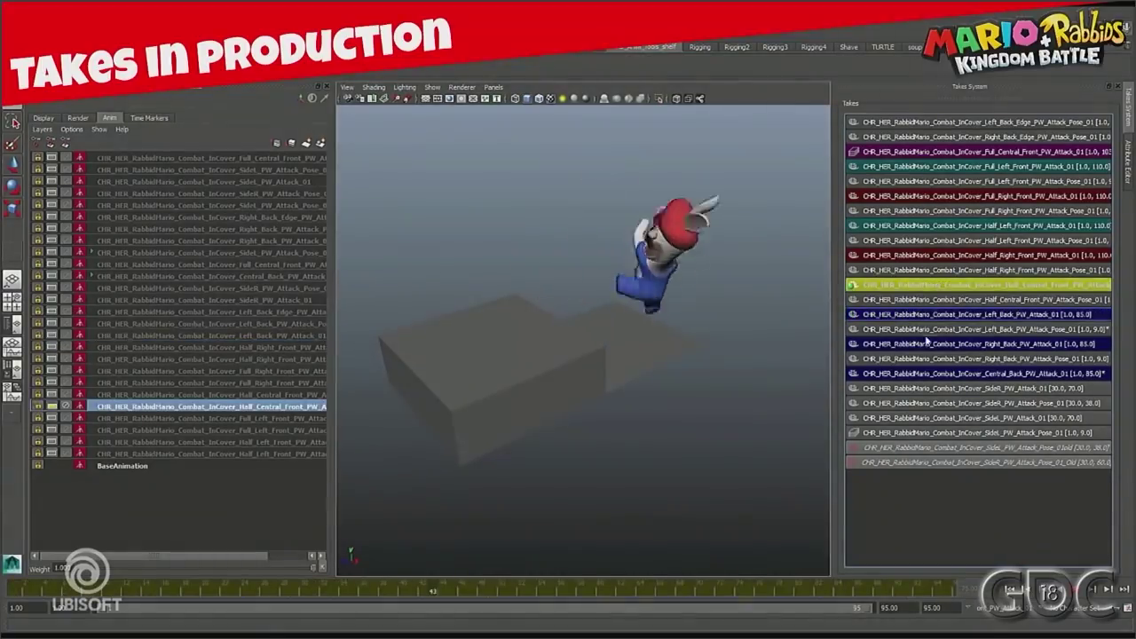
click(929, 314)
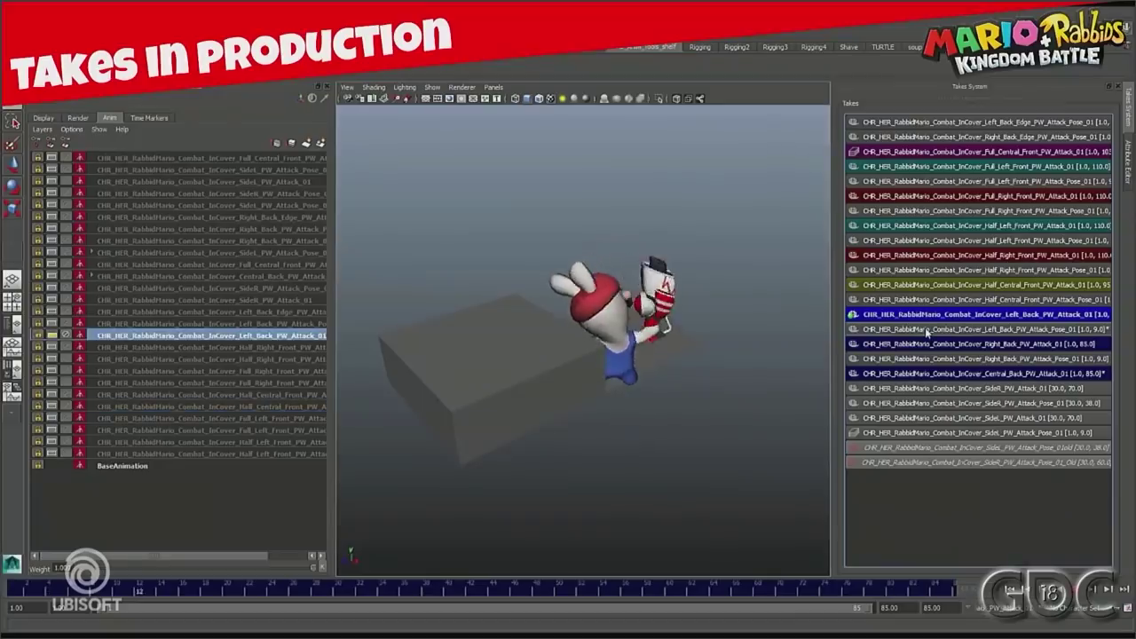
click(924, 344)
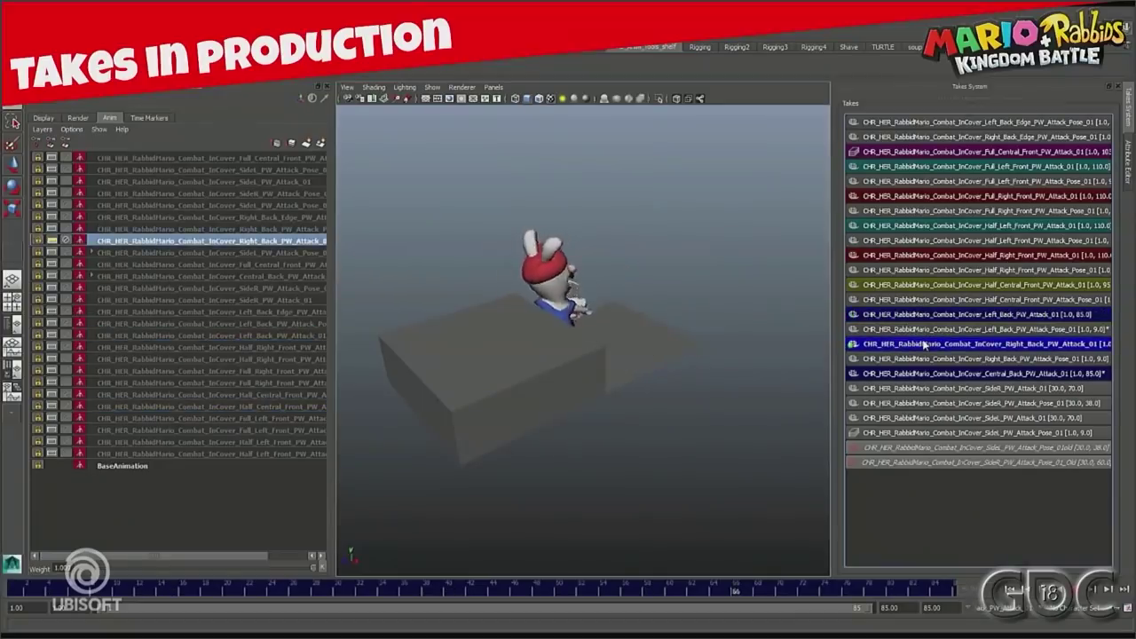
Step: Preview the Full_Central_Front, Full_Left_Front, Full_Right_Front, Half_Left_Front and Half_Right_Front PW_Attack_01 takes in turn
click(942, 152)
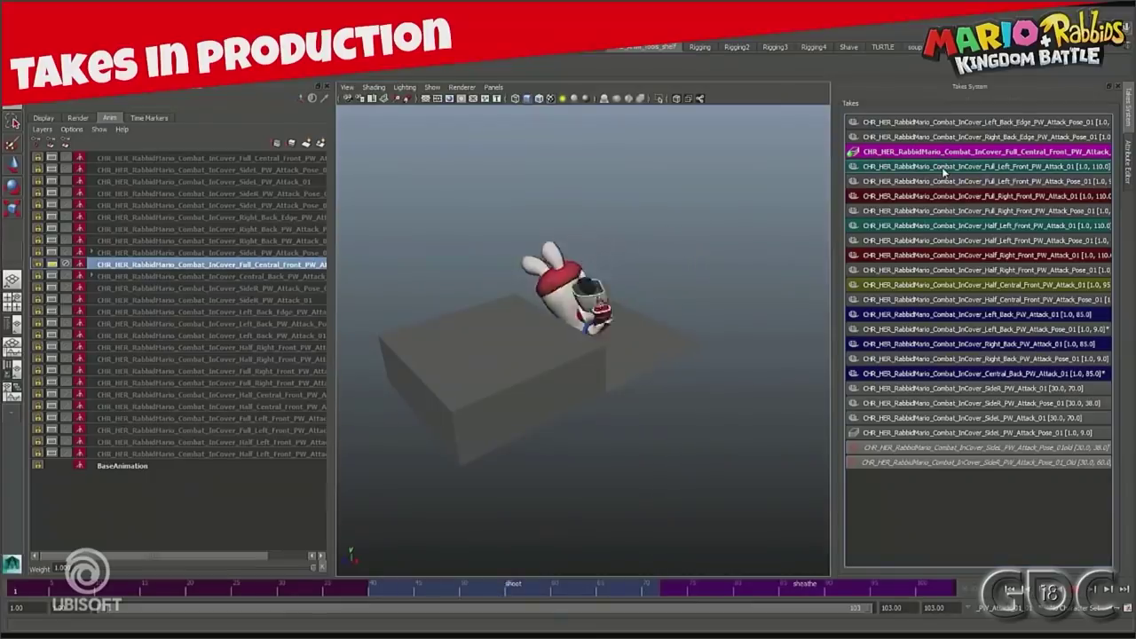
click(944, 168)
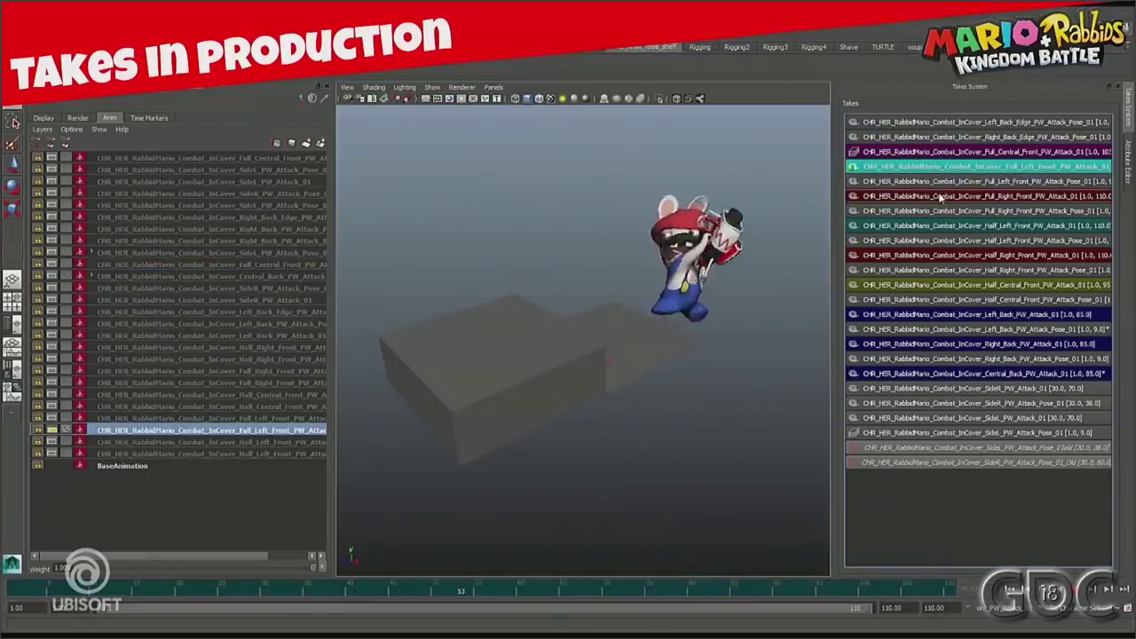
click(941, 196)
click(937, 225)
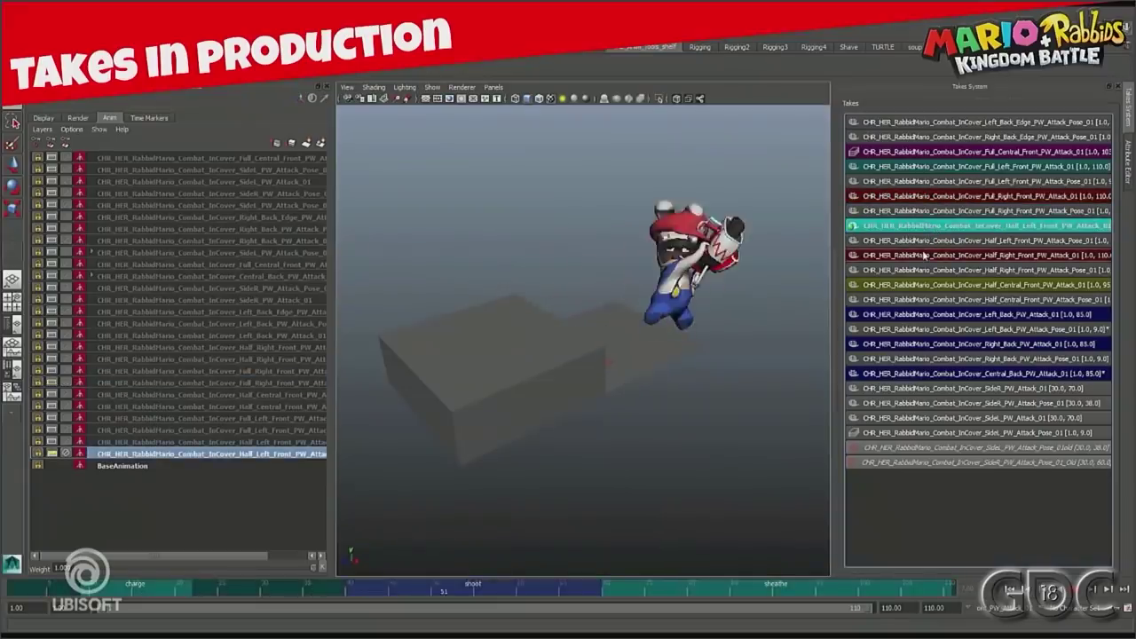
click(923, 256)
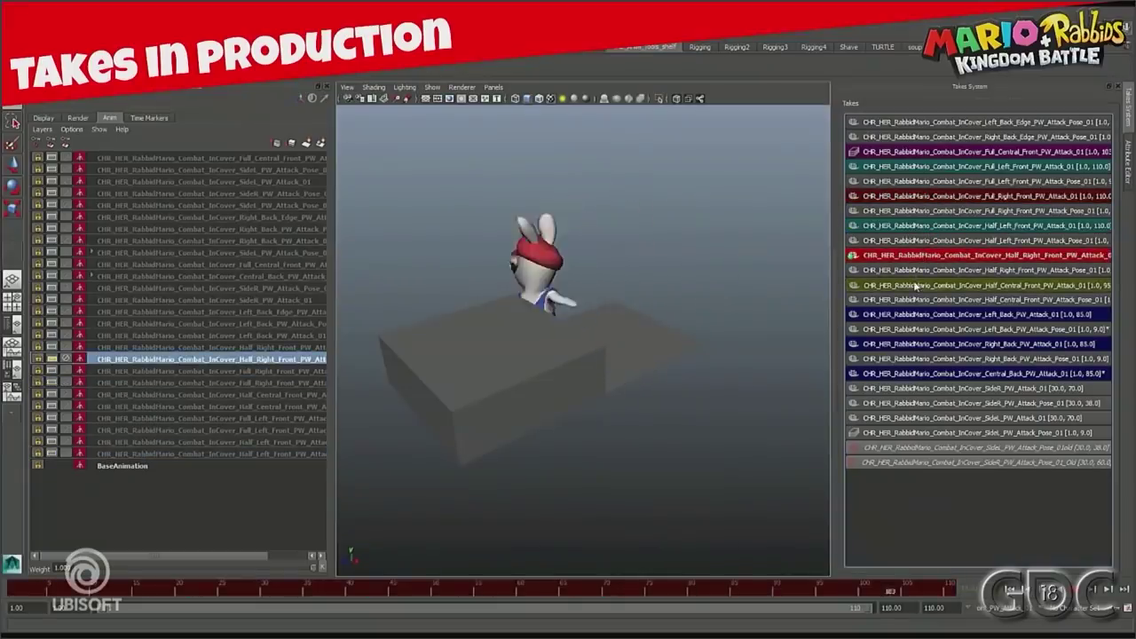
Step: Compare the Half_Central_Front and Left_Back PW_Attack_01 takes by switching between them
click(916, 284)
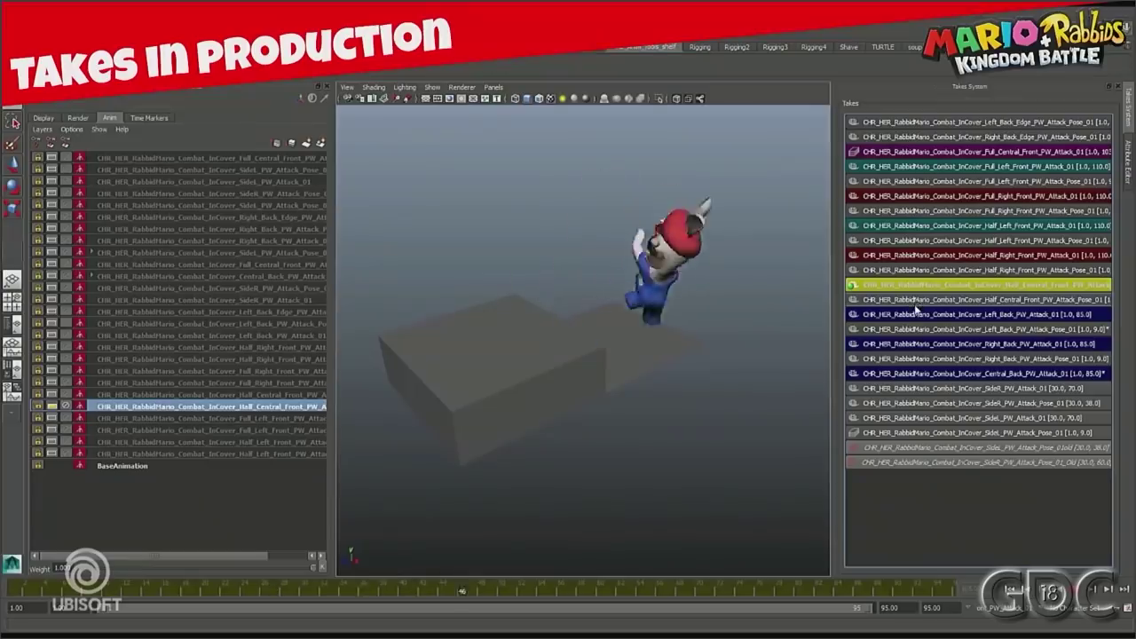
click(919, 315)
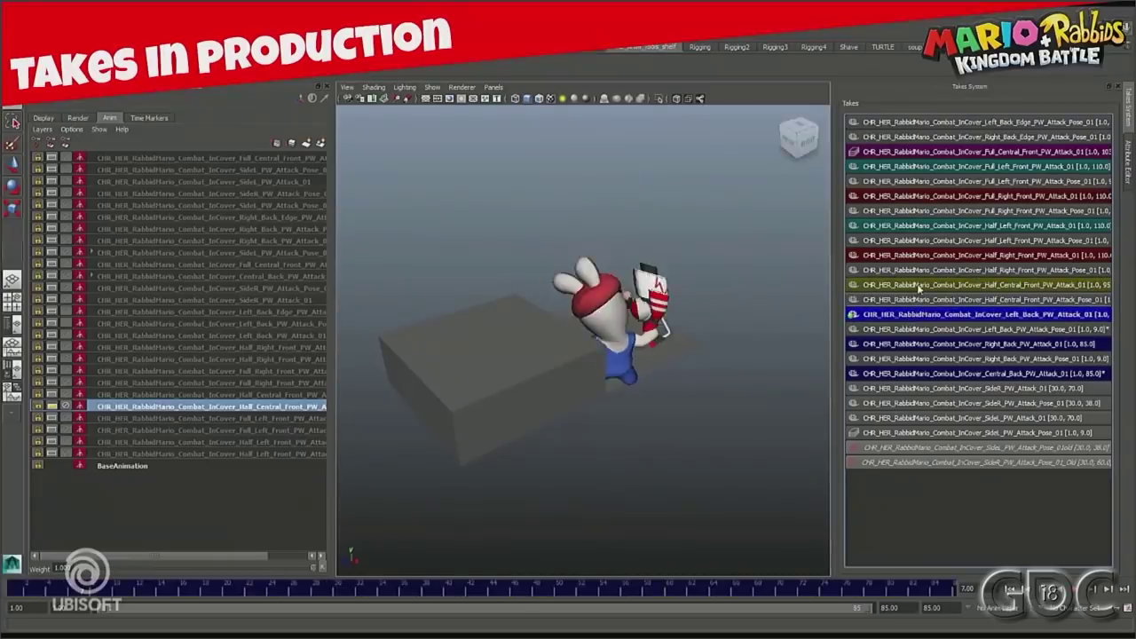
click(920, 284)
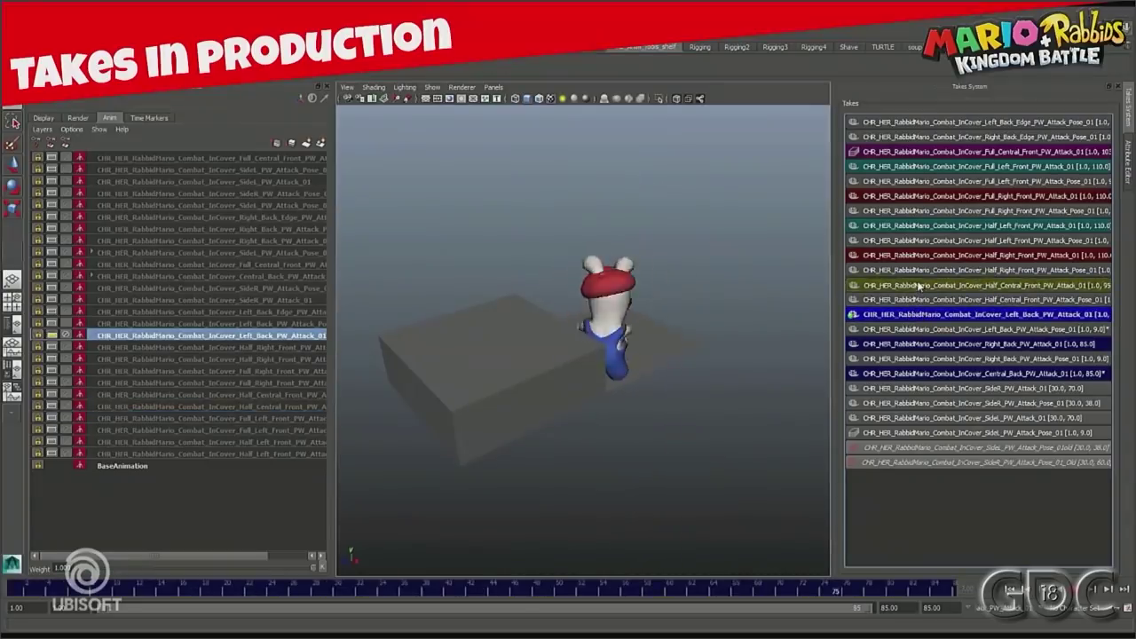
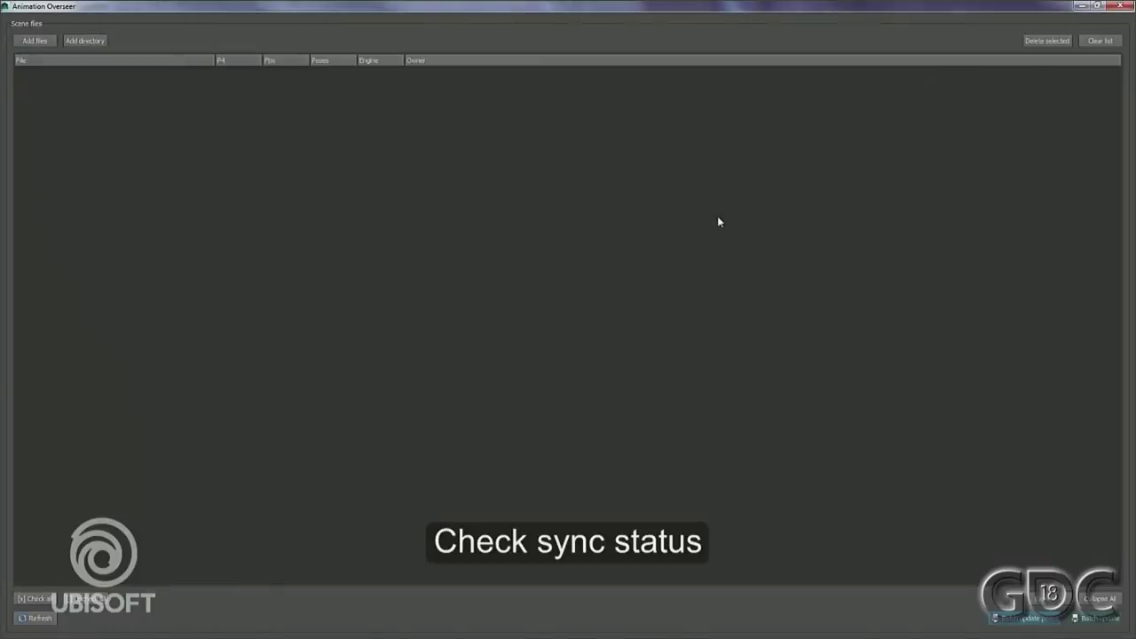
Step: In Animation Overseer, add the RabPeach directory from 02-HER to the scene files list
click(82, 42)
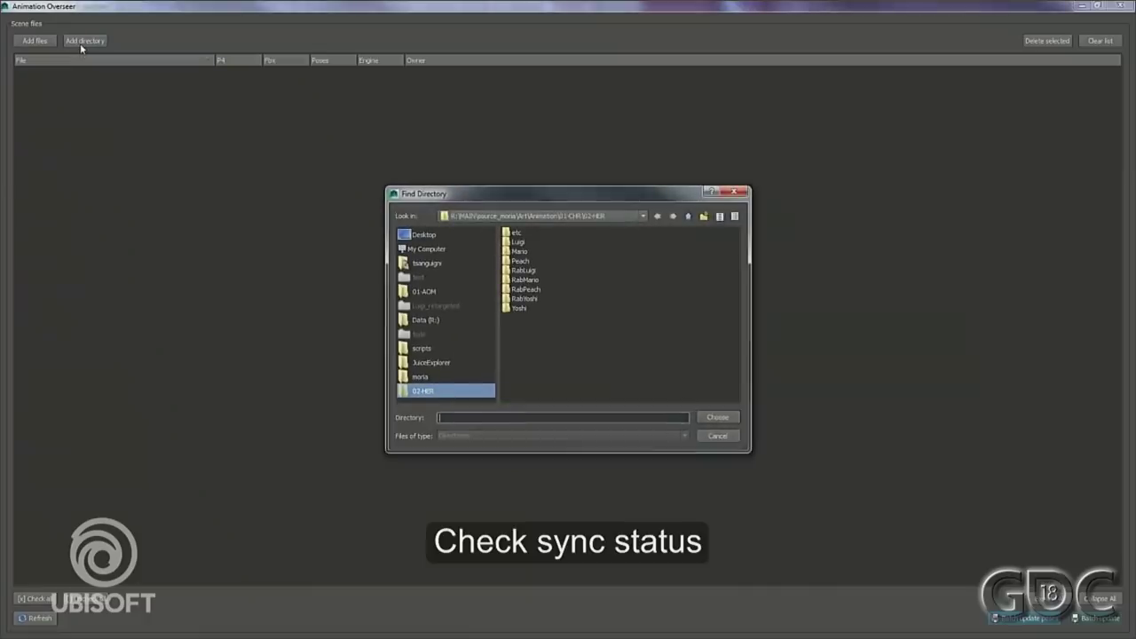
click(516, 290)
click(719, 419)
click(538, 325)
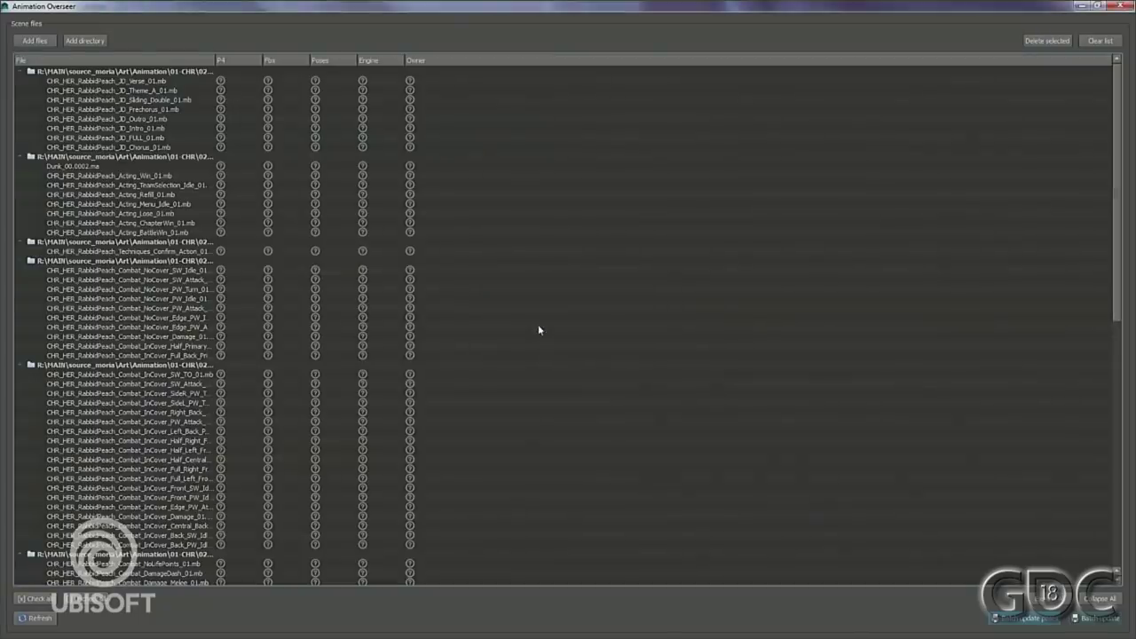
Step: Widen the File column and examine the P4, Fbx, Poses and Engine sync status of the RabbidPeach scene files
drag(216, 60, 363, 57)
scroll(158, 396, down, 4)
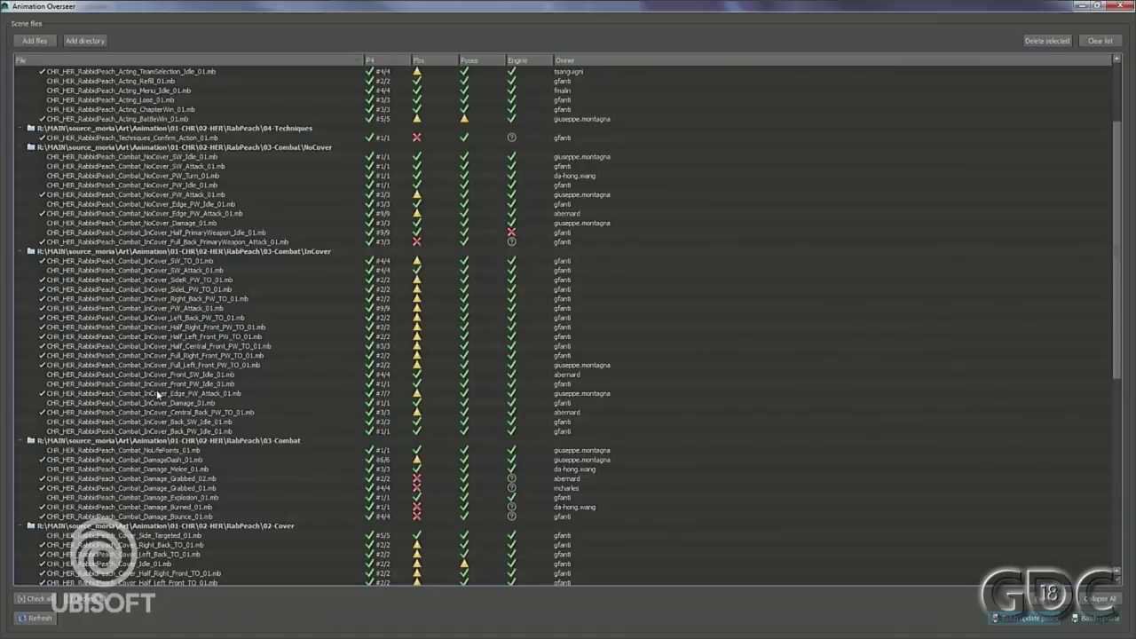
scroll(155, 393, down, 8)
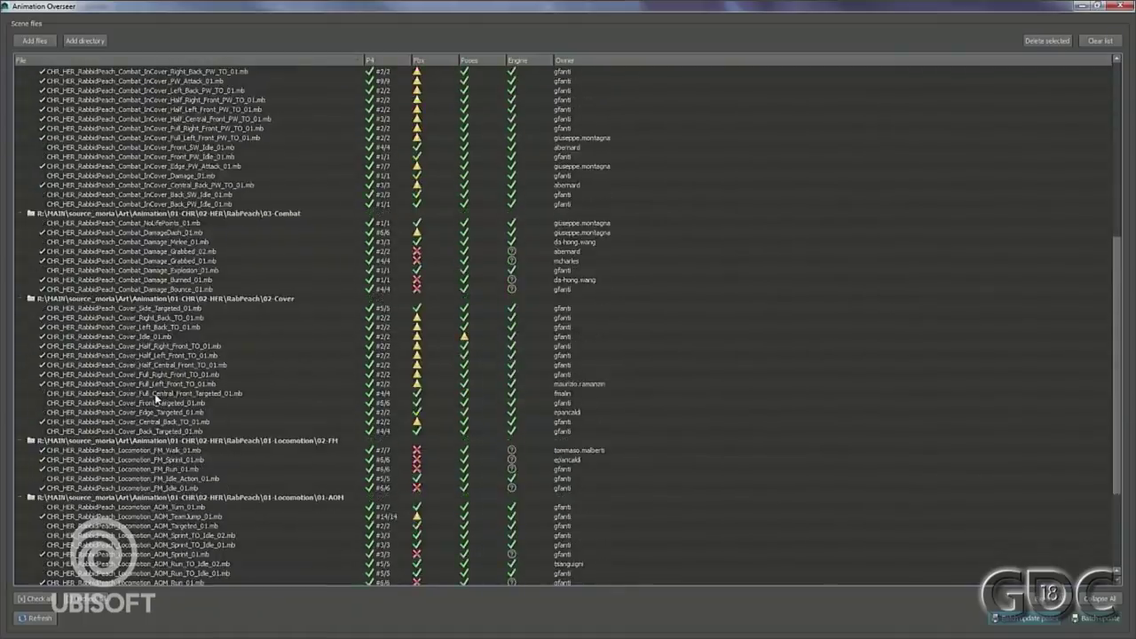
scroll(154, 393, down, 5)
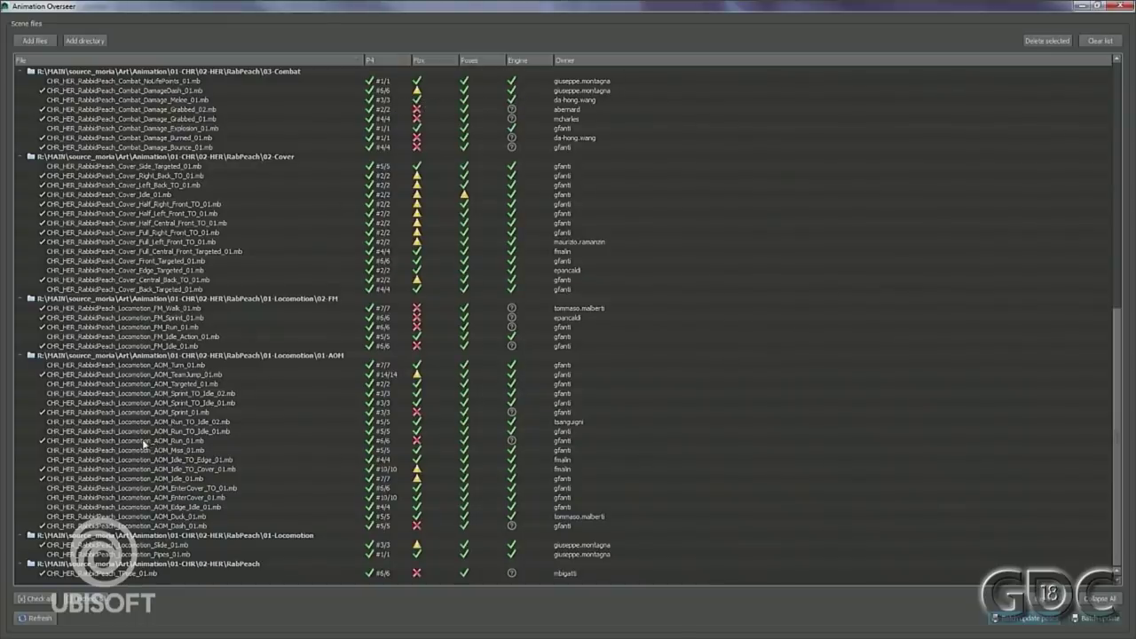
Step: Open the details of CHR_HER_RabbidPeach_Locomotion_AOM_TeamJump_01.mb and inspect the P4 history of several of its takes
click(133, 374)
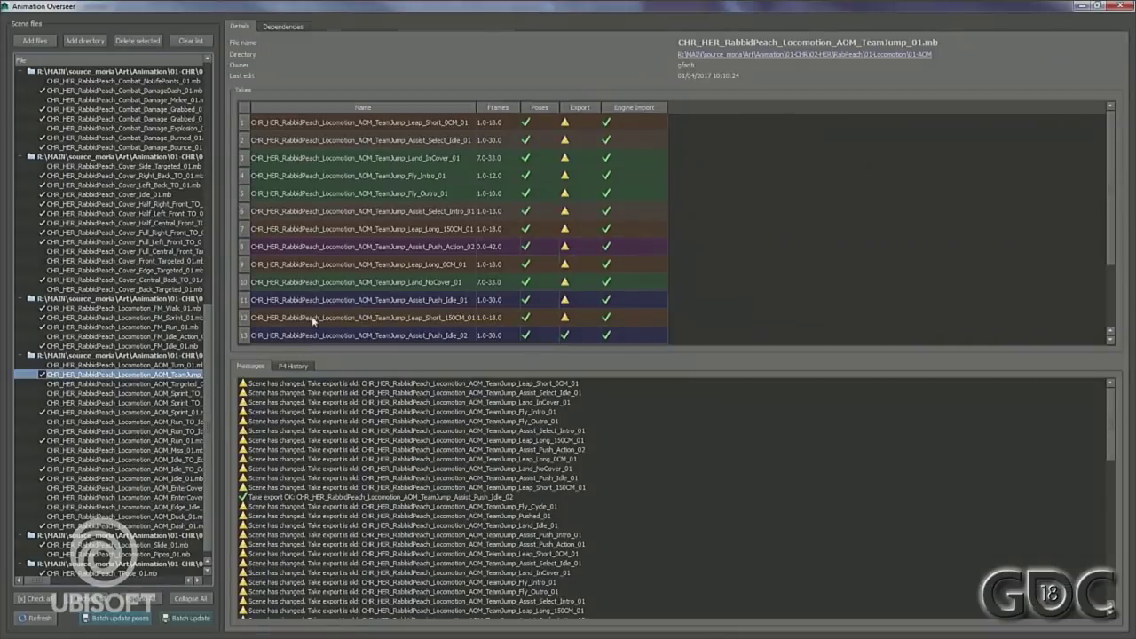
click(296, 366)
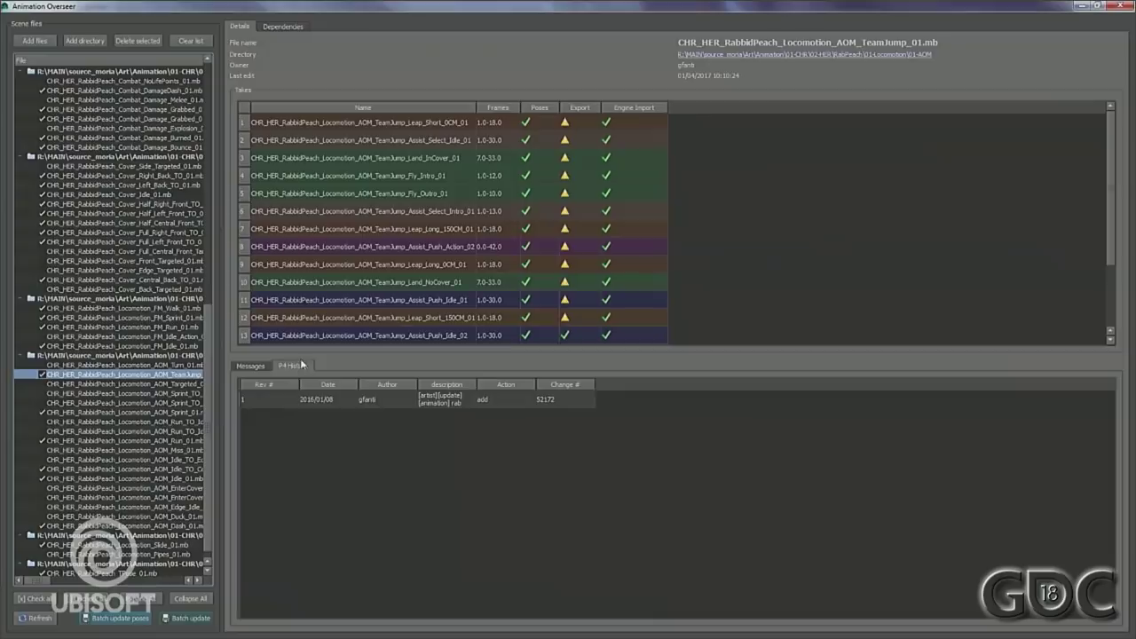
click(313, 193)
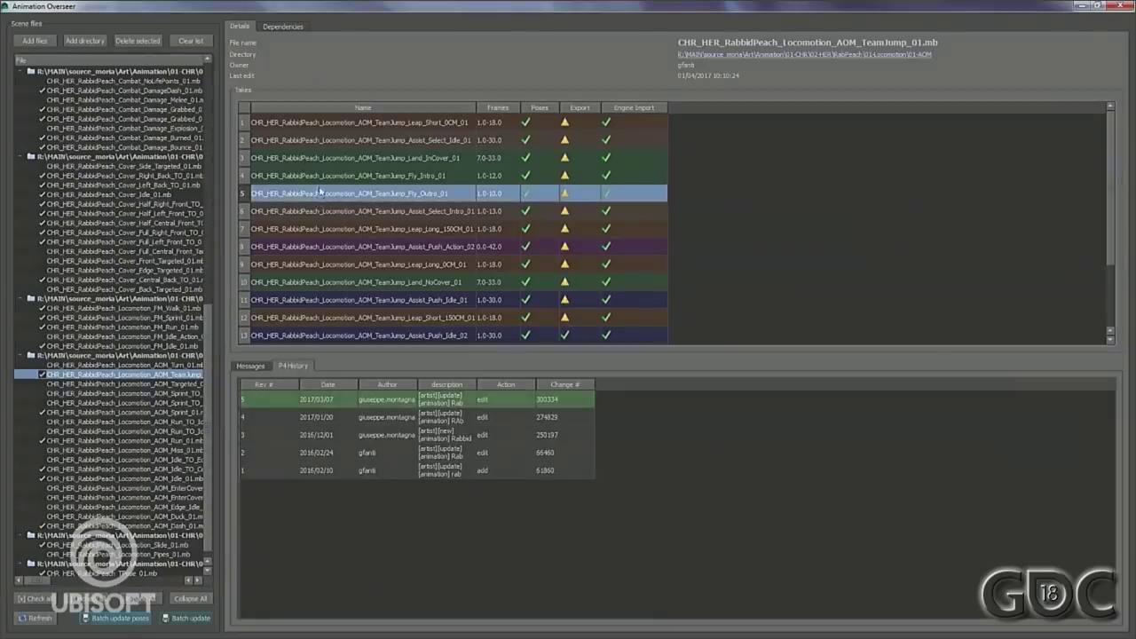
click(323, 139)
click(324, 229)
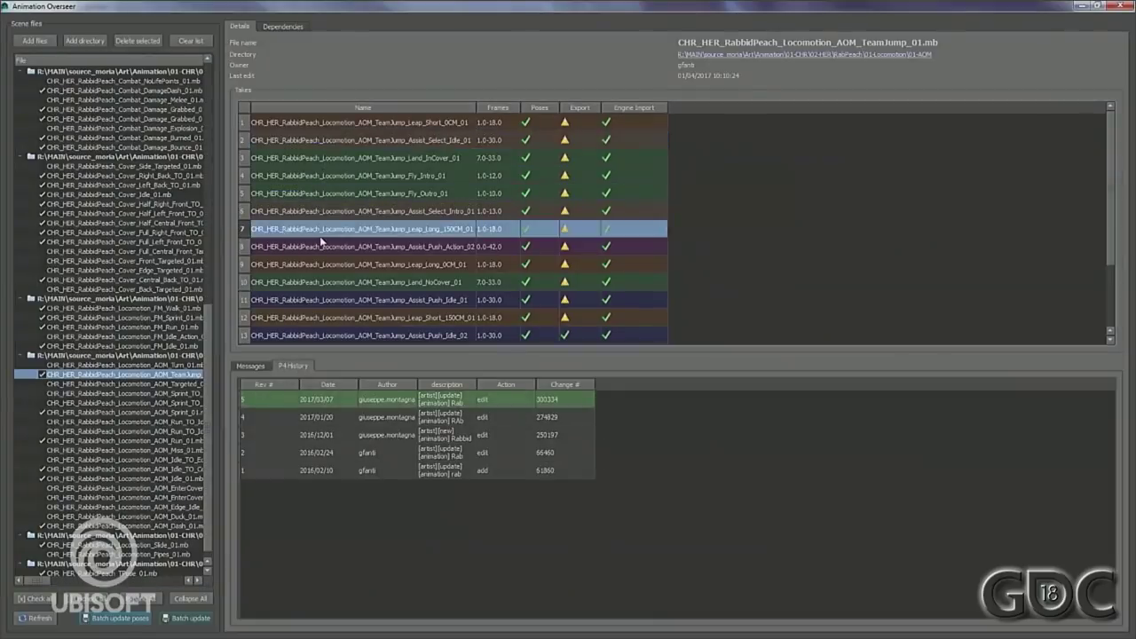
click(321, 283)
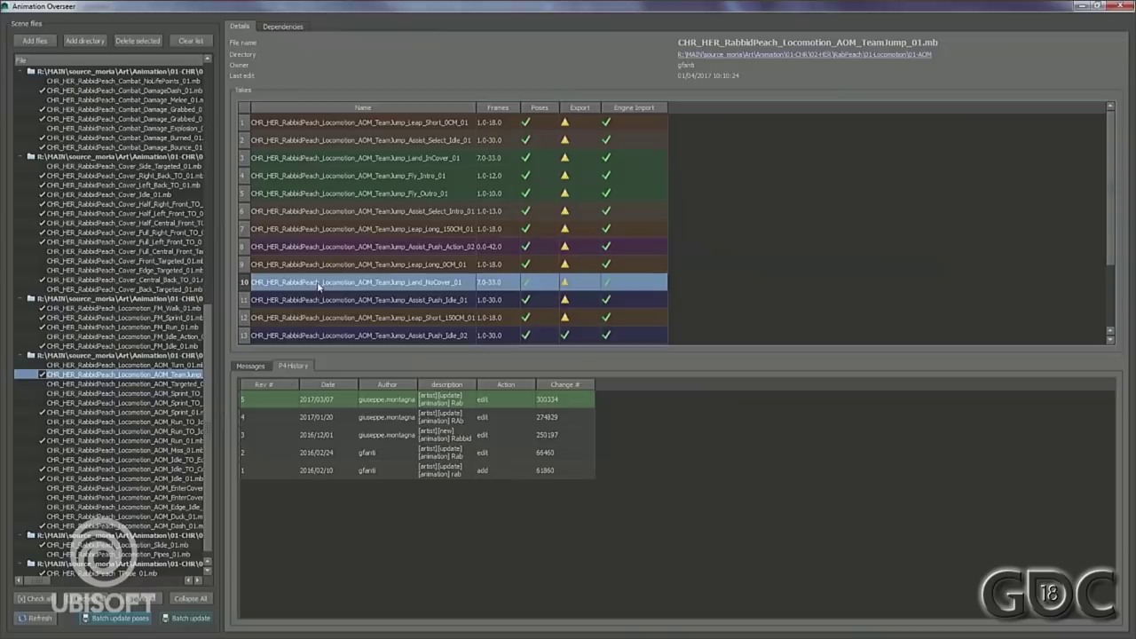
Step: Inspect the takes and P4 history of the RabbidPeach AOM_Turn_01, AOM_Sprint_TO_Idle_01 and Cover_Edge_Targeted_01 scene files
click(153, 365)
click(145, 402)
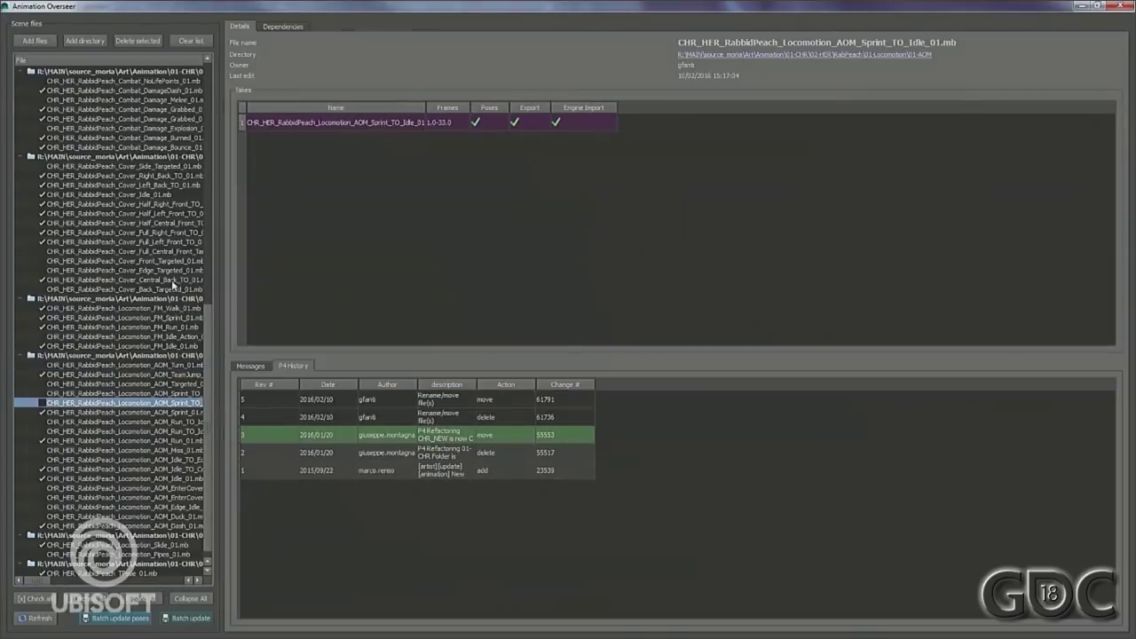
click(171, 272)
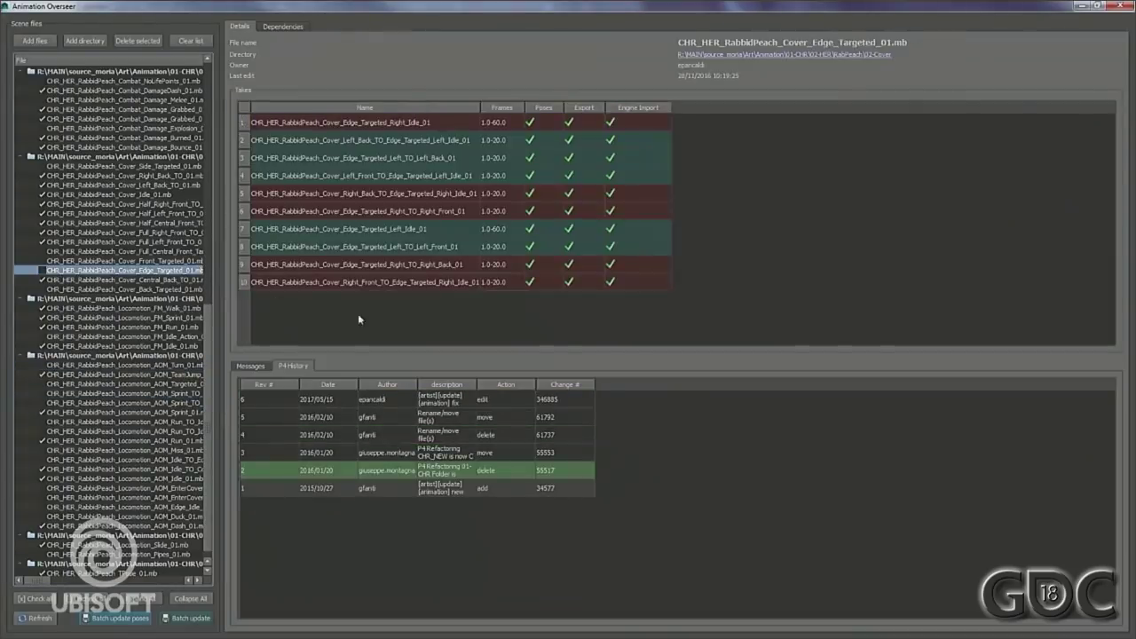
Step: Widen the scene files list and view the dependency graphs of Cover_Edge_Targeted_01.mb and Locomotion_AOM_Sprint_TO_Idle_02.mb
drag(225, 270, 340, 266)
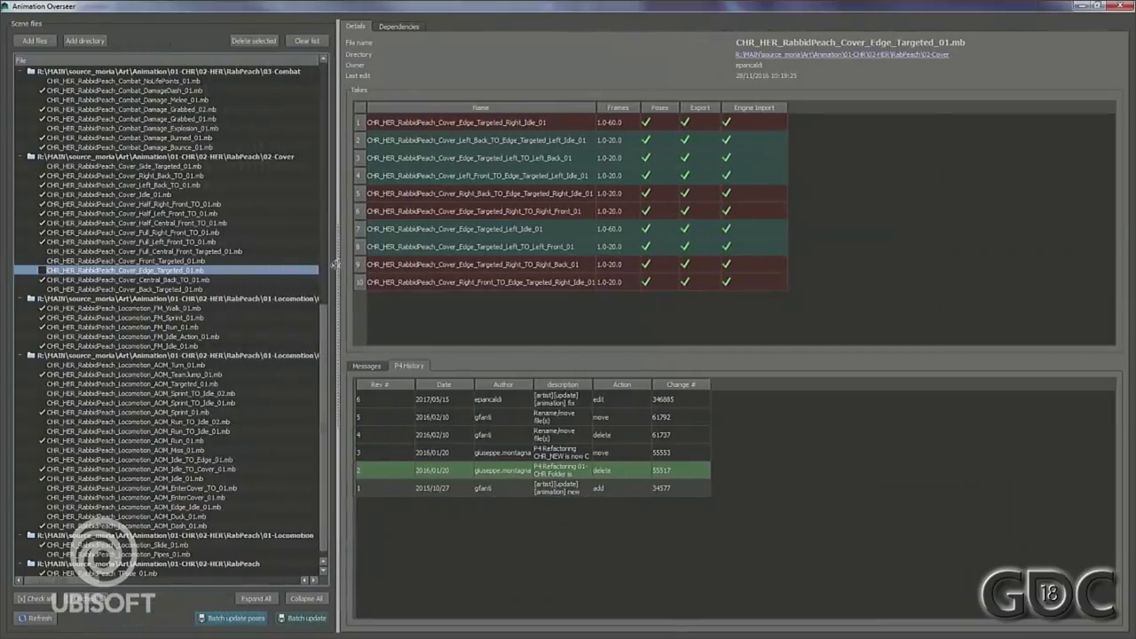
click(396, 27)
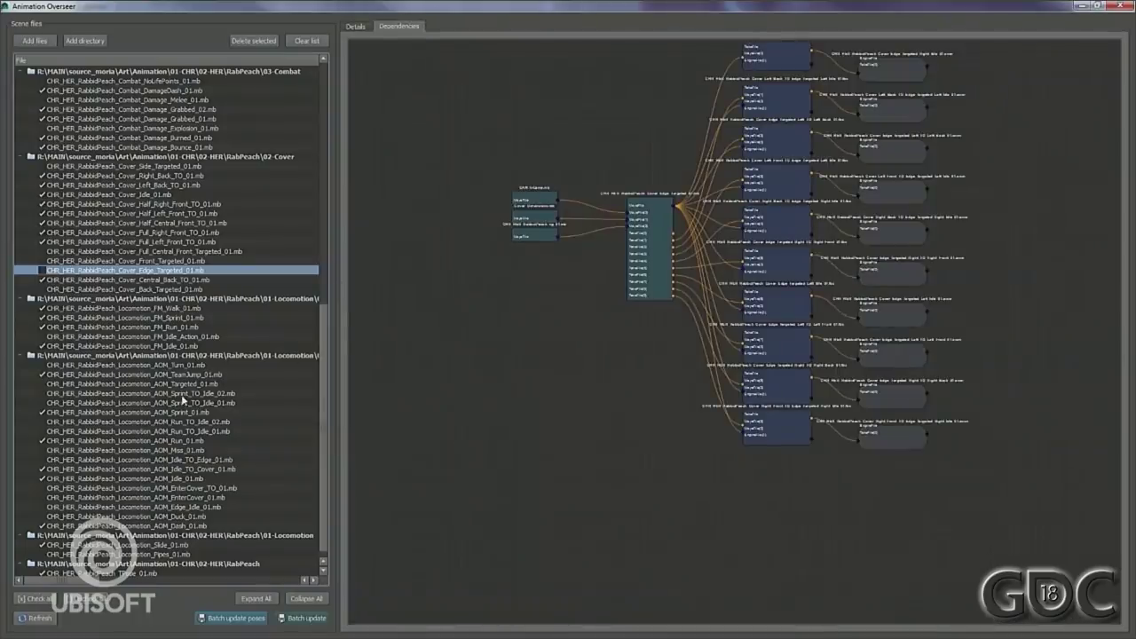
click(178, 394)
Step: Show the dependency graph of CHR_HER_RabbidPeach_Cover_Idle_01.mb and examine its links to poses, takes and engine files
scroll(324, 330, up, 4)
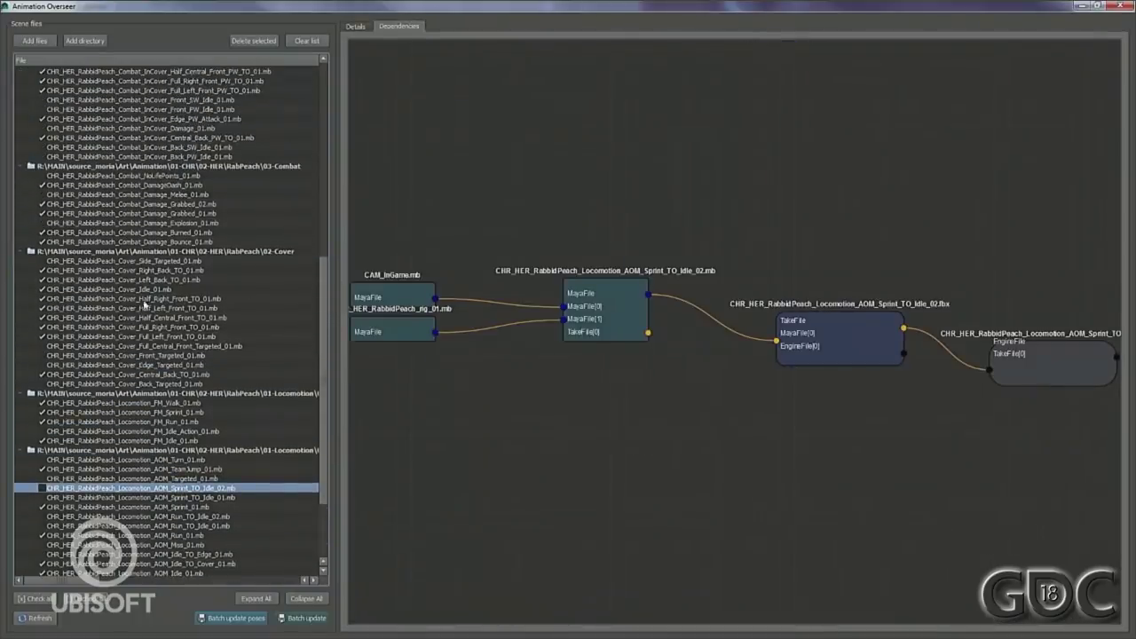
click(142, 289)
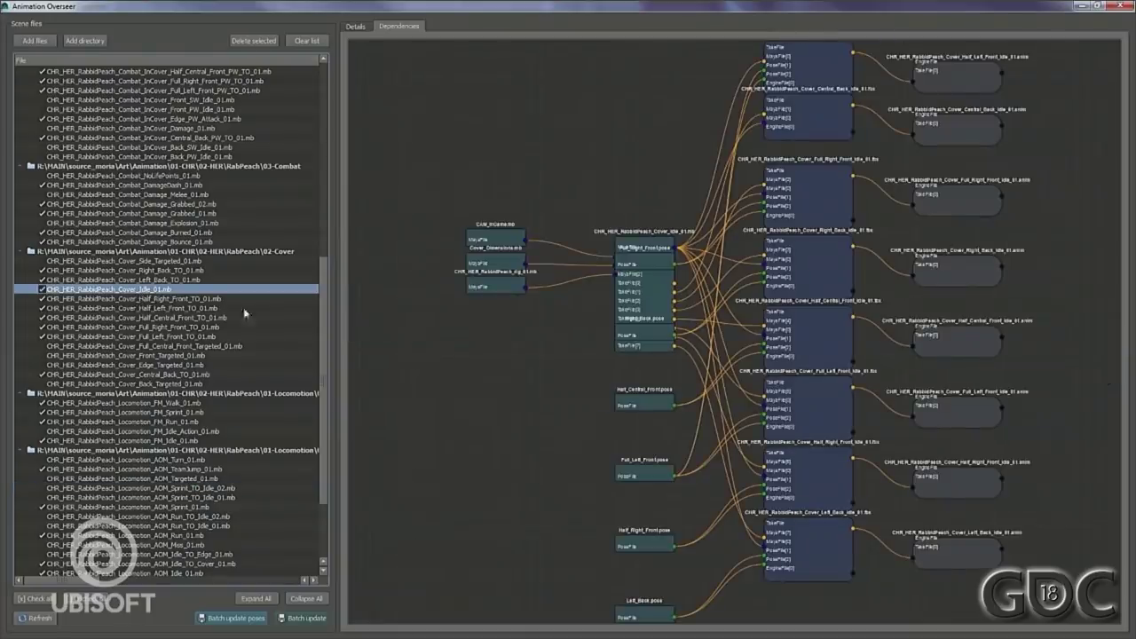
scroll(593, 304, up, 5)
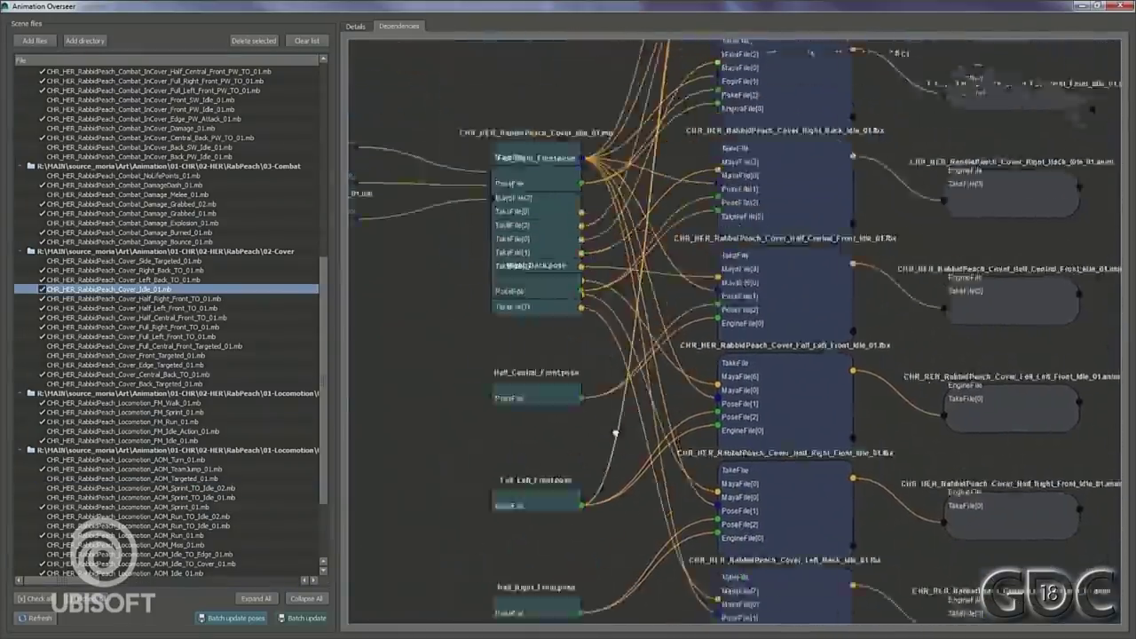
scroll(617, 287, down, 3)
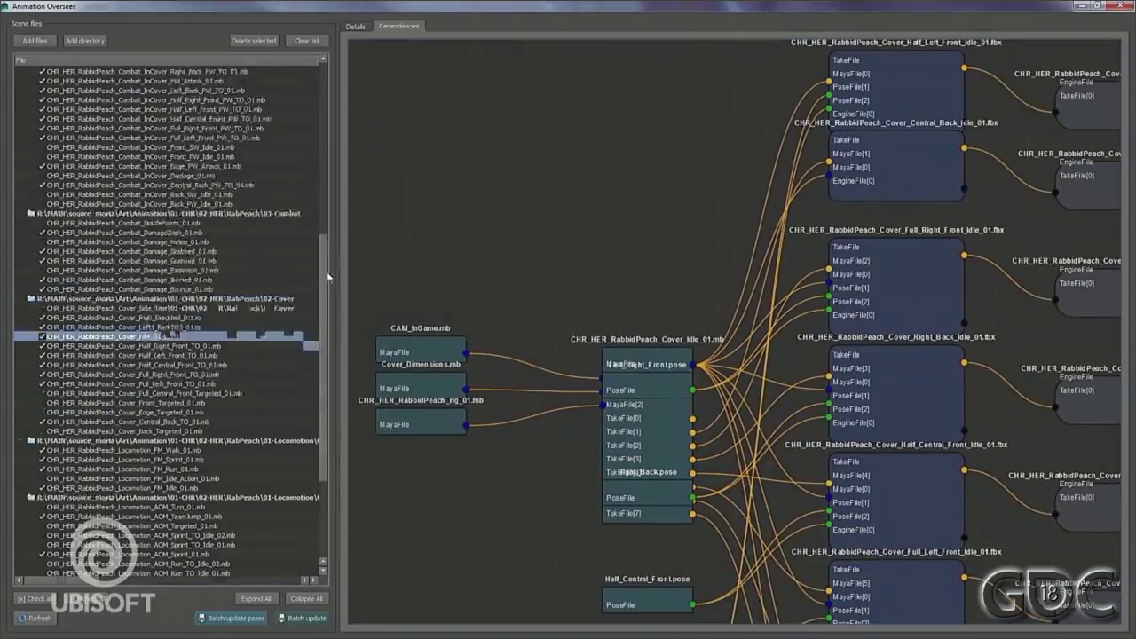
drag(324, 277, 362, 172)
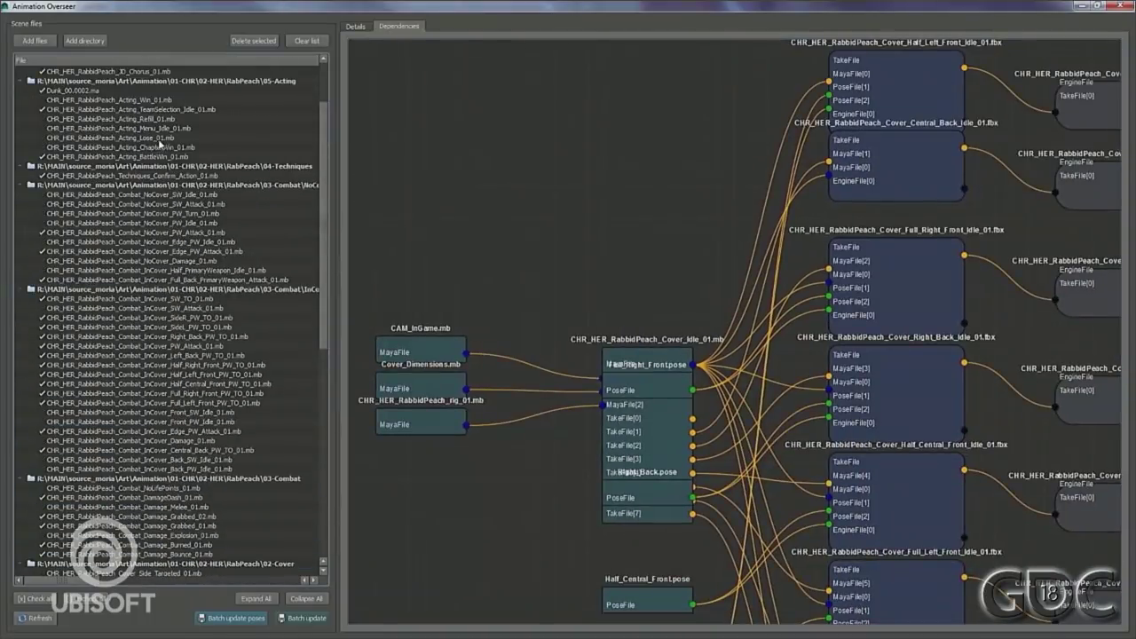
click(159, 140)
click(149, 157)
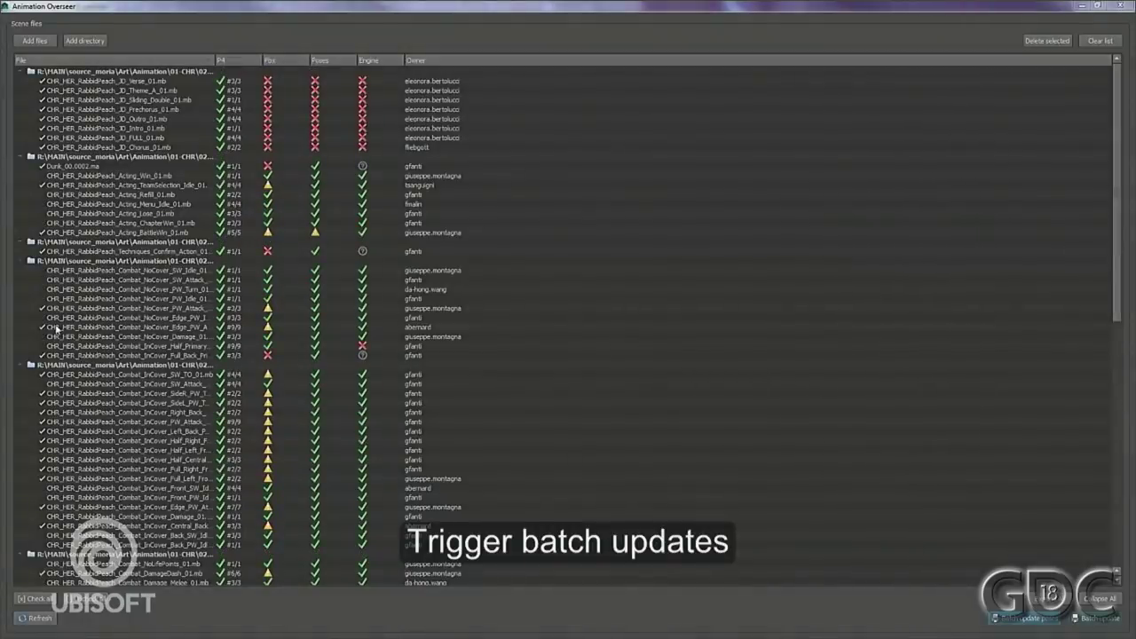
Step: Review the sync status down the RabbidPeach scene list and start a batch update of the checked scene files
drag(1119, 107, 1122, 297)
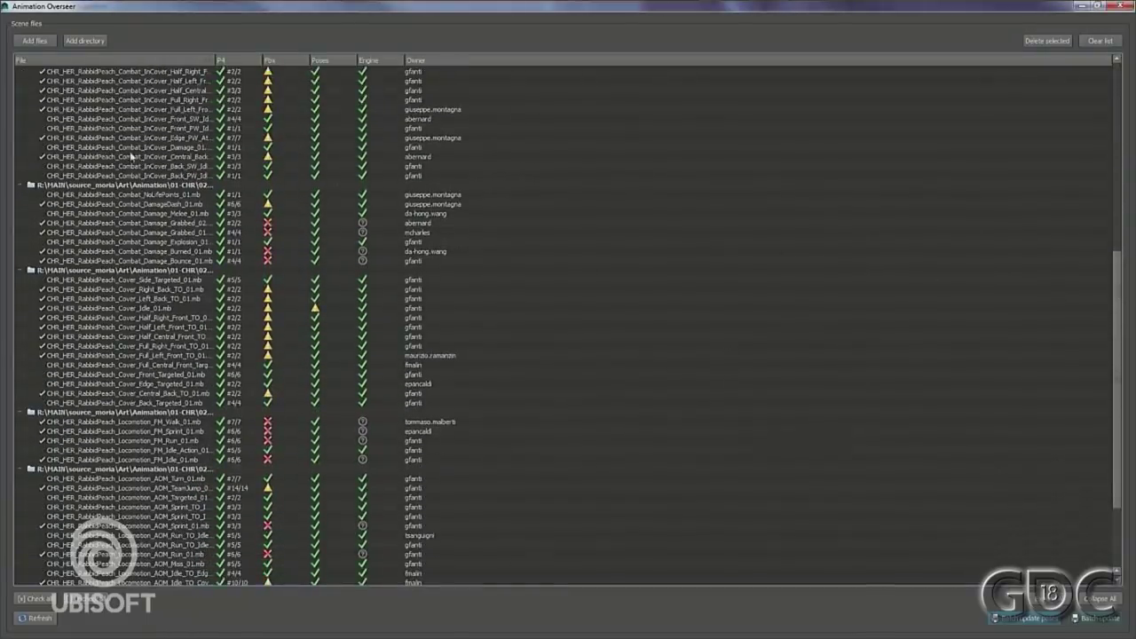
click(42, 213)
click(42, 243)
click(1085, 621)
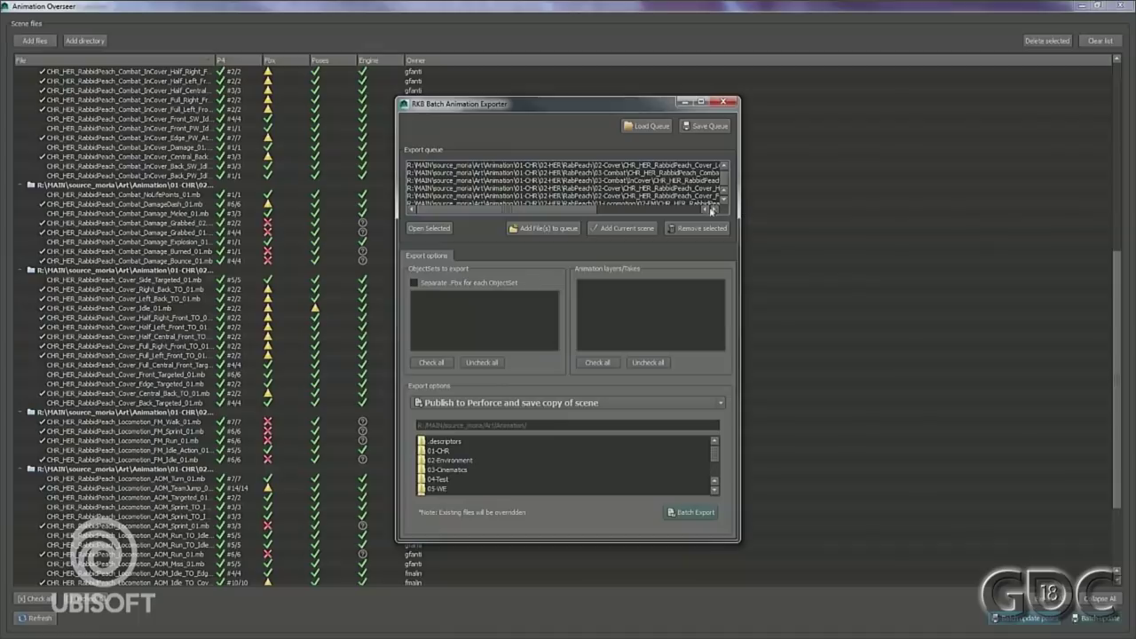
Step: Go through the scenes in the export queue one by one and examine each scene's object sets, takes and publish folder
click(621, 167)
click(618, 180)
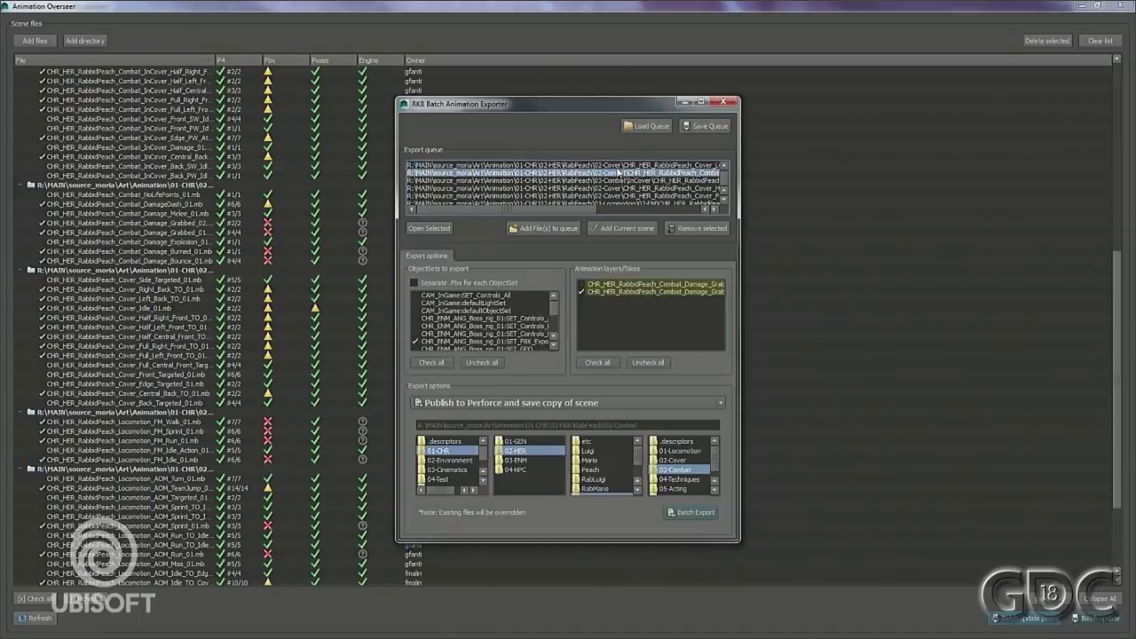
key(Down)
key(Down)
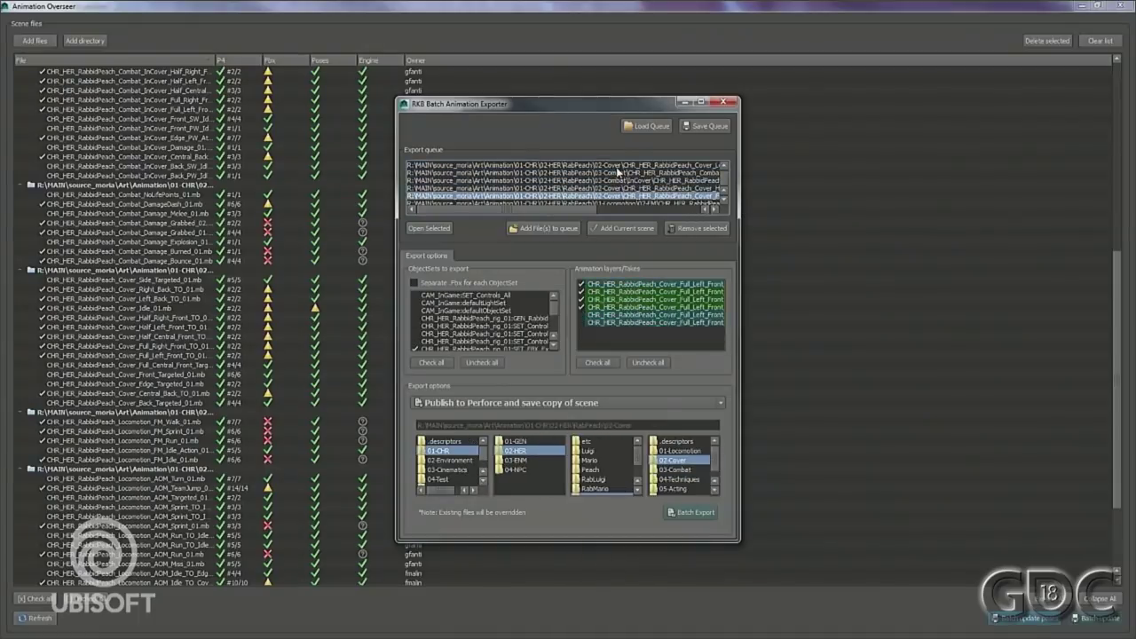
key(Down)
key(Down)
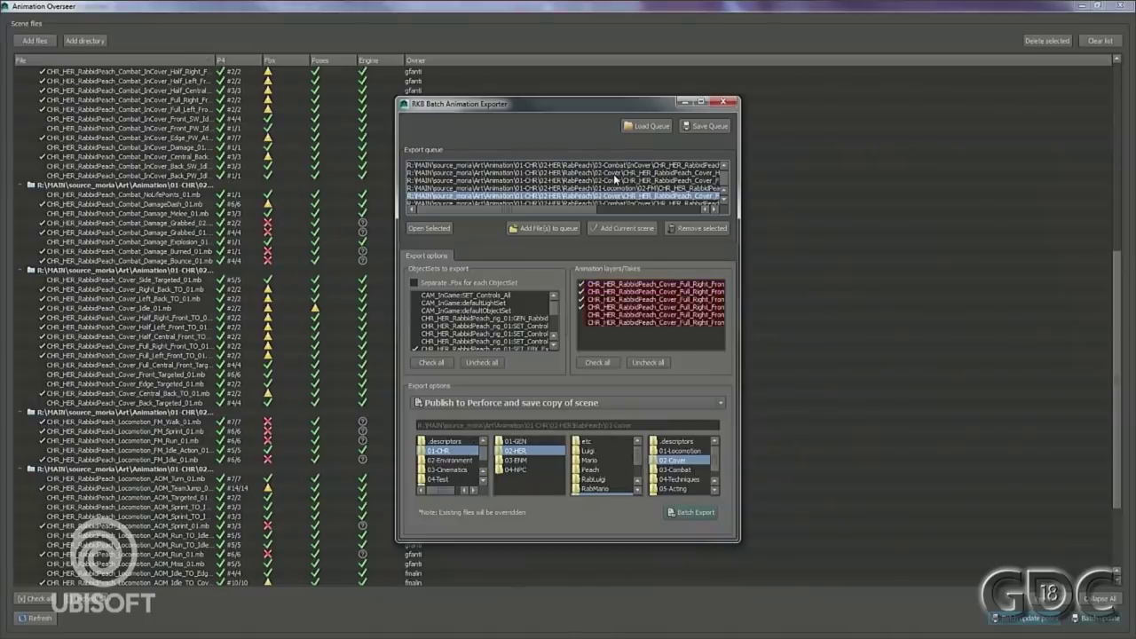
key(Down)
key(Down)
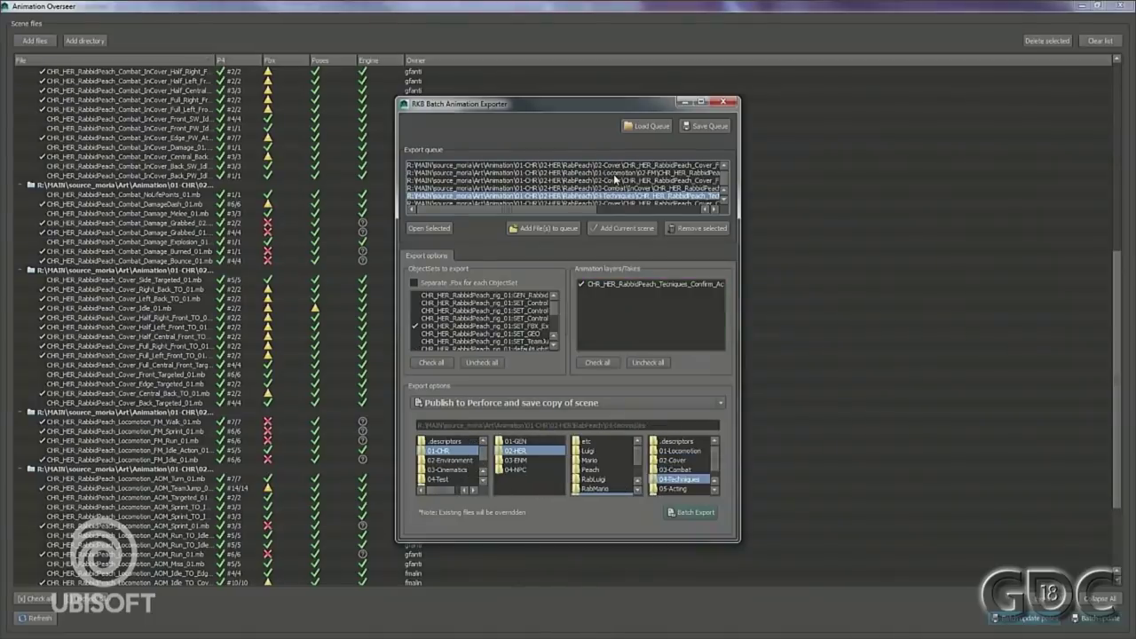
key(Down)
key(Down)
key(Down)
key(Down)
key(Down)
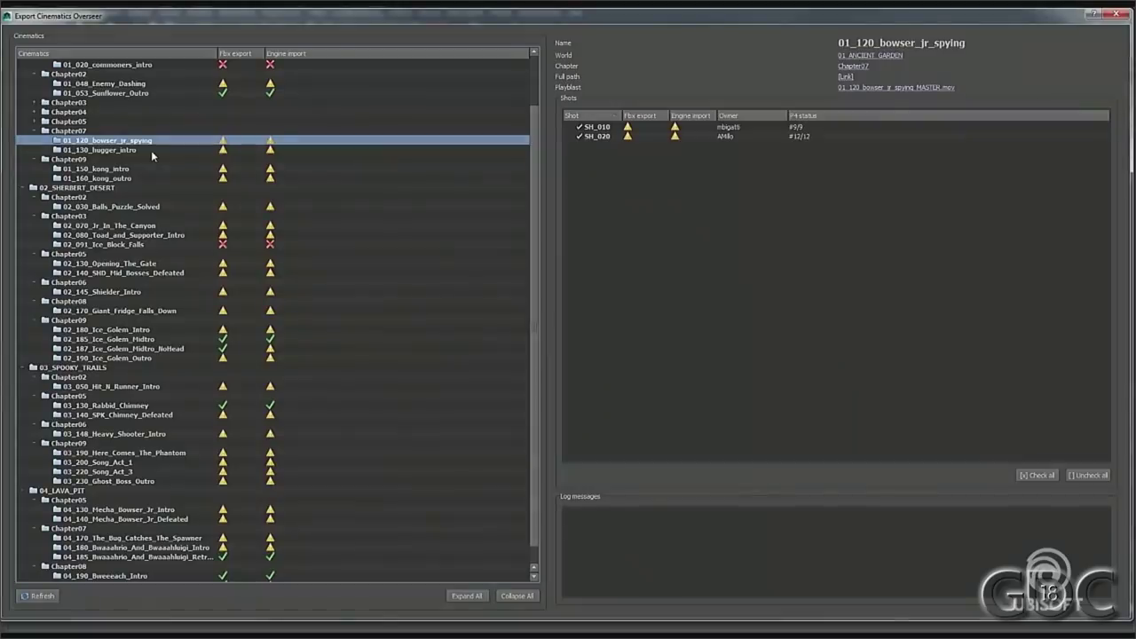
Step: In Export Cinematics Overseer, inspect the shots of 01_130_hugger_intro, 01_150_kong_intro, 01_160_kong_outro, 02_130_Opening_The_Gate and 02_145_Shielder_Intro
click(246, 222)
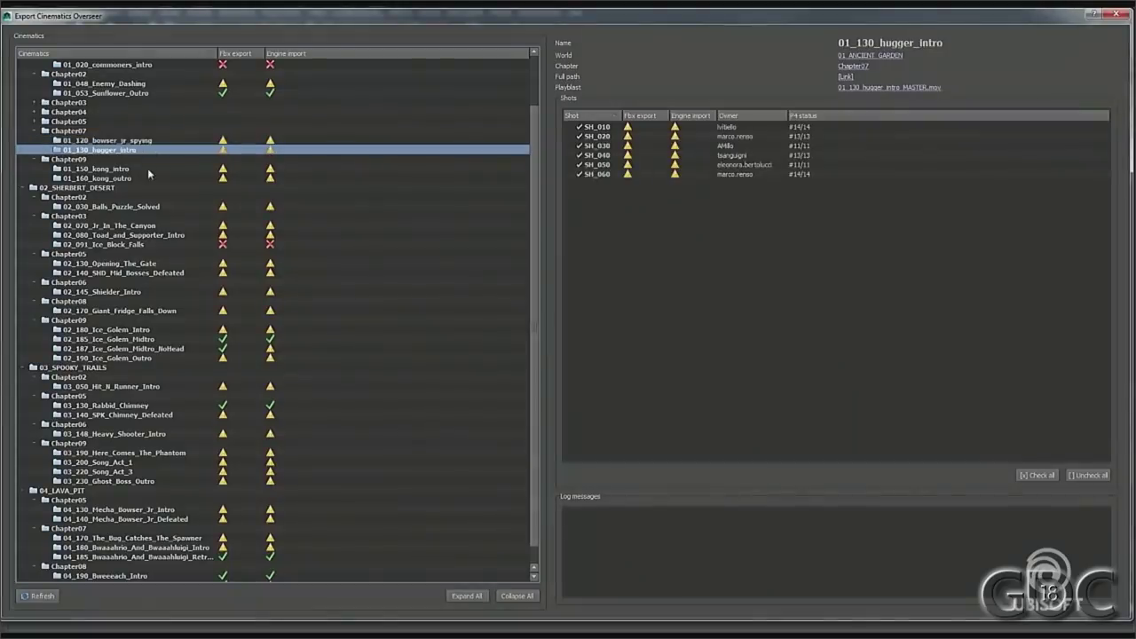
click(148, 170)
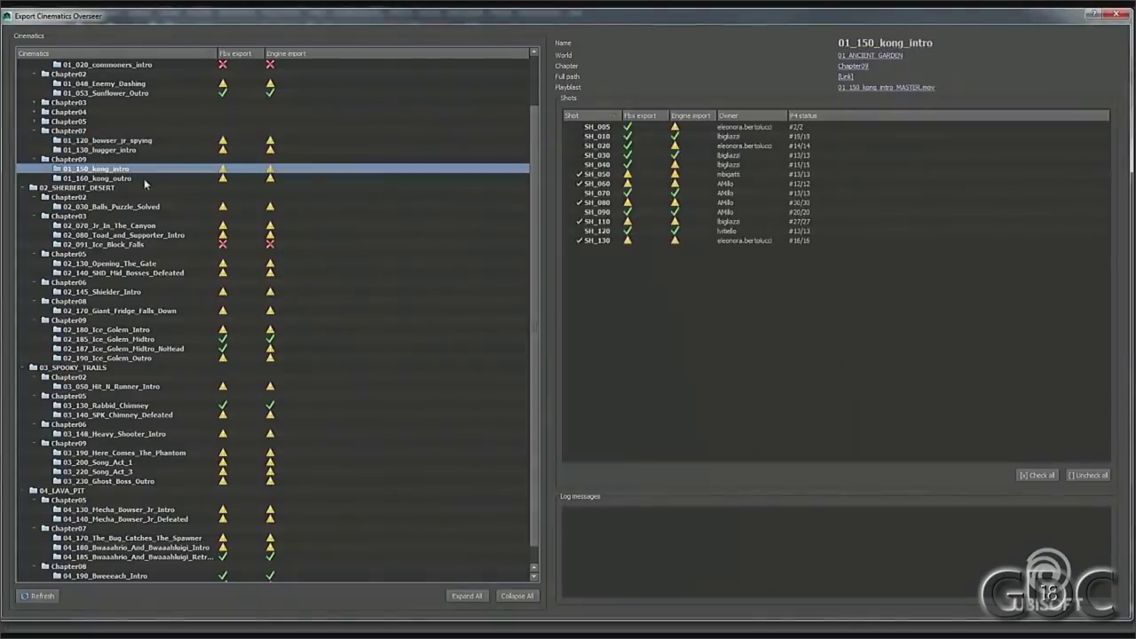
click(144, 178)
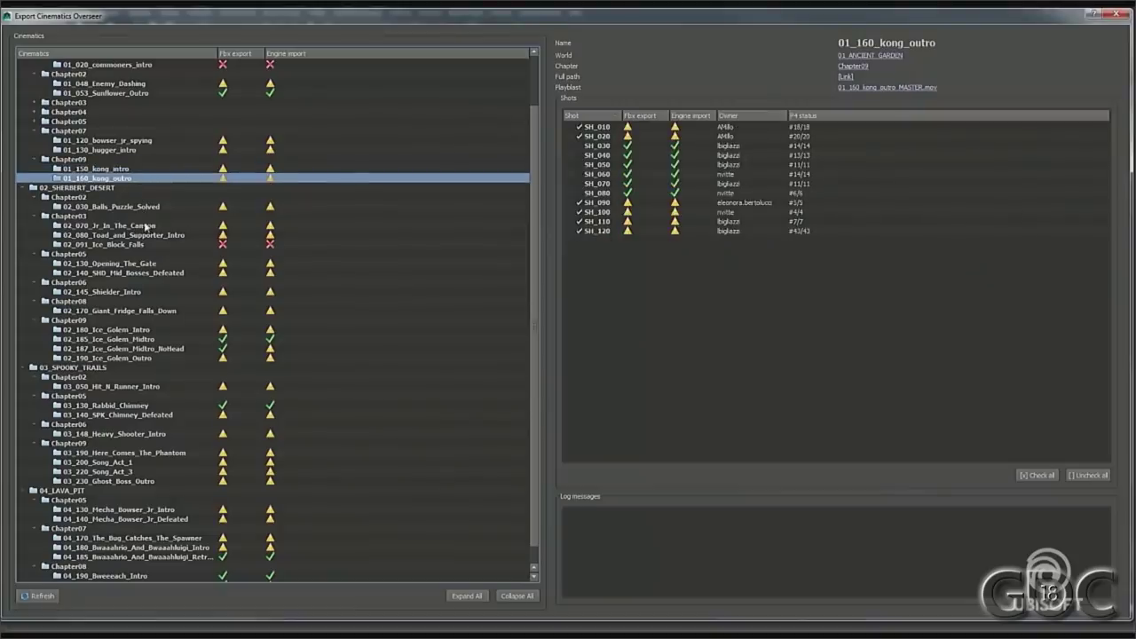
click(141, 264)
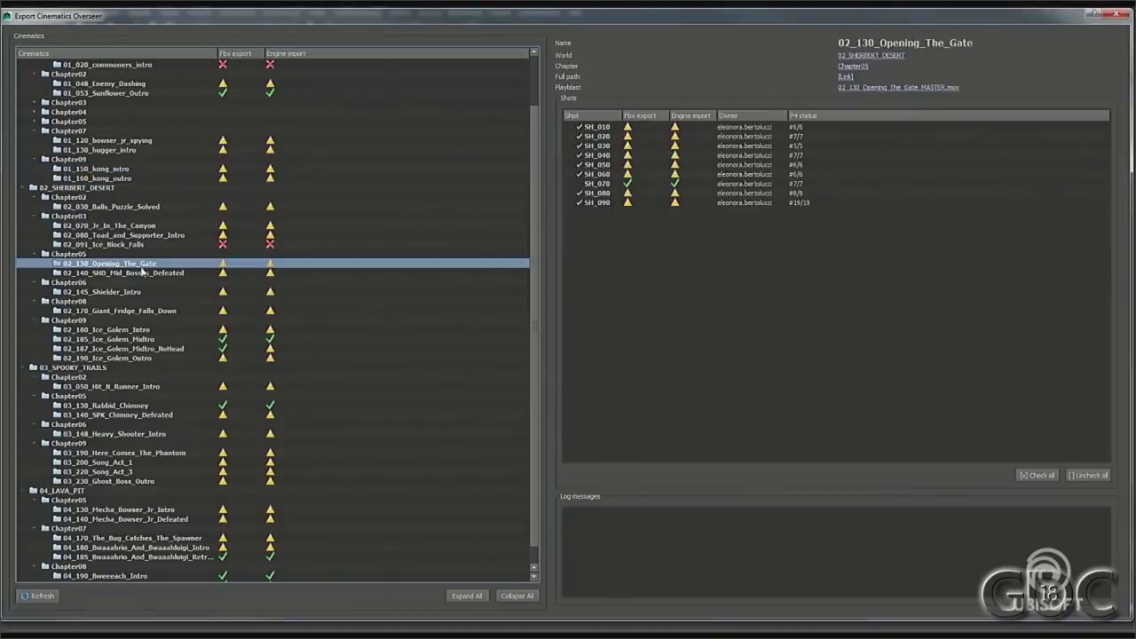
click(139, 292)
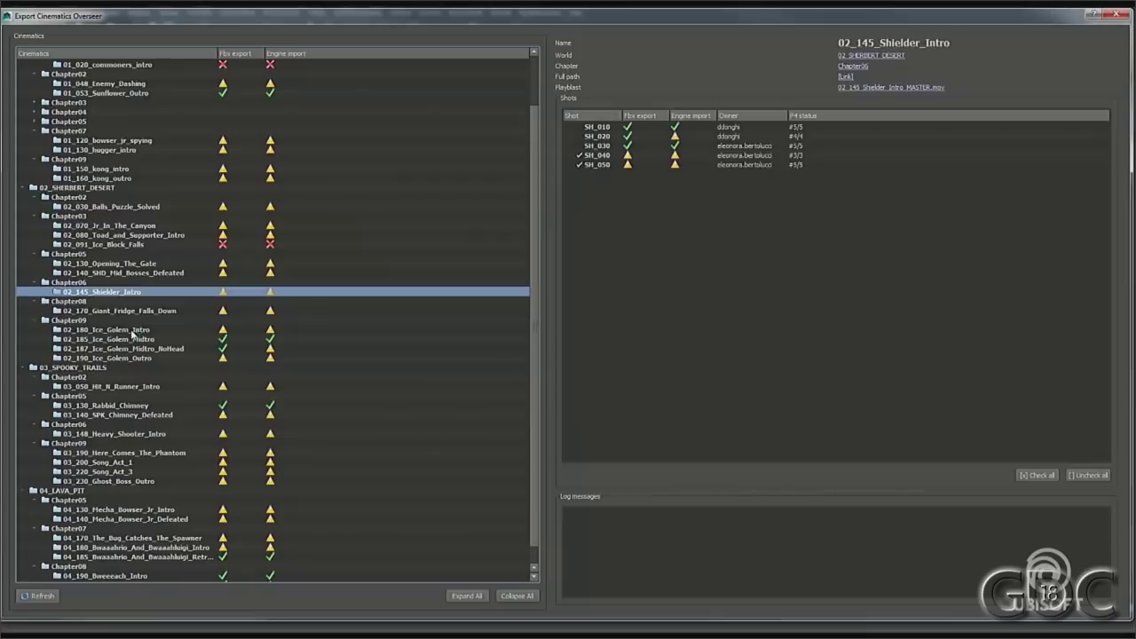
Step: Show the shots of the 02_180_Ice_Golem_Intro cinematic and read the log messages of individual shots, including SH_050 and SH_070
click(133, 329)
click(644, 165)
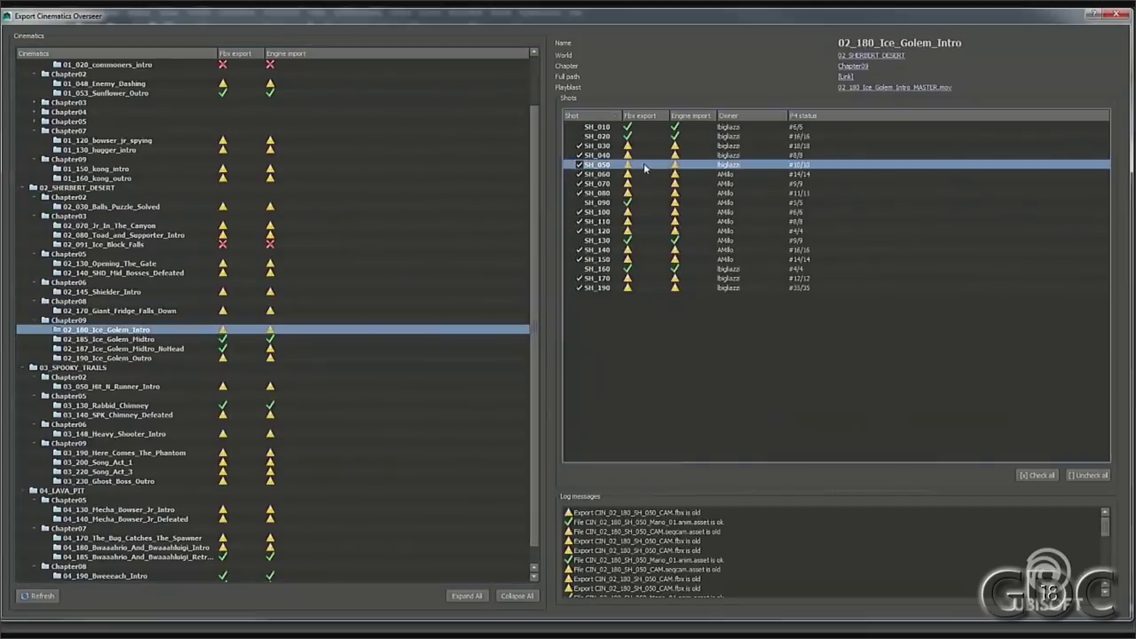
click(648, 192)
click(637, 184)
Step: Watch and close the playblast of shot SH_070, and play the 02_180_Ice_Golem_Intro_MASTER.mov playblast
right_click(637, 182)
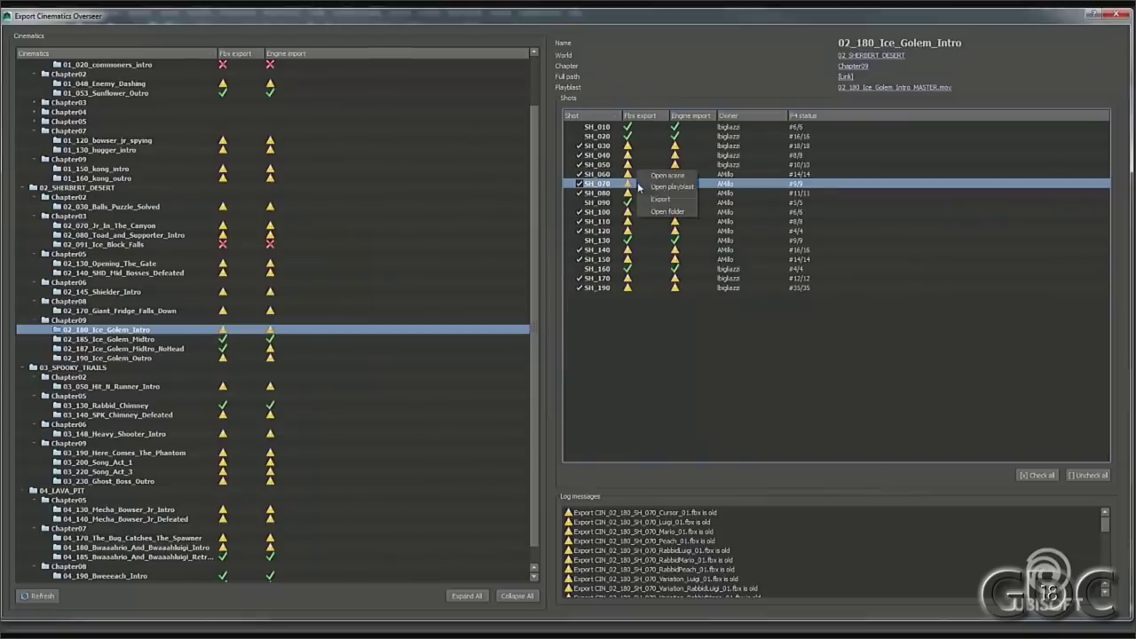
click(663, 187)
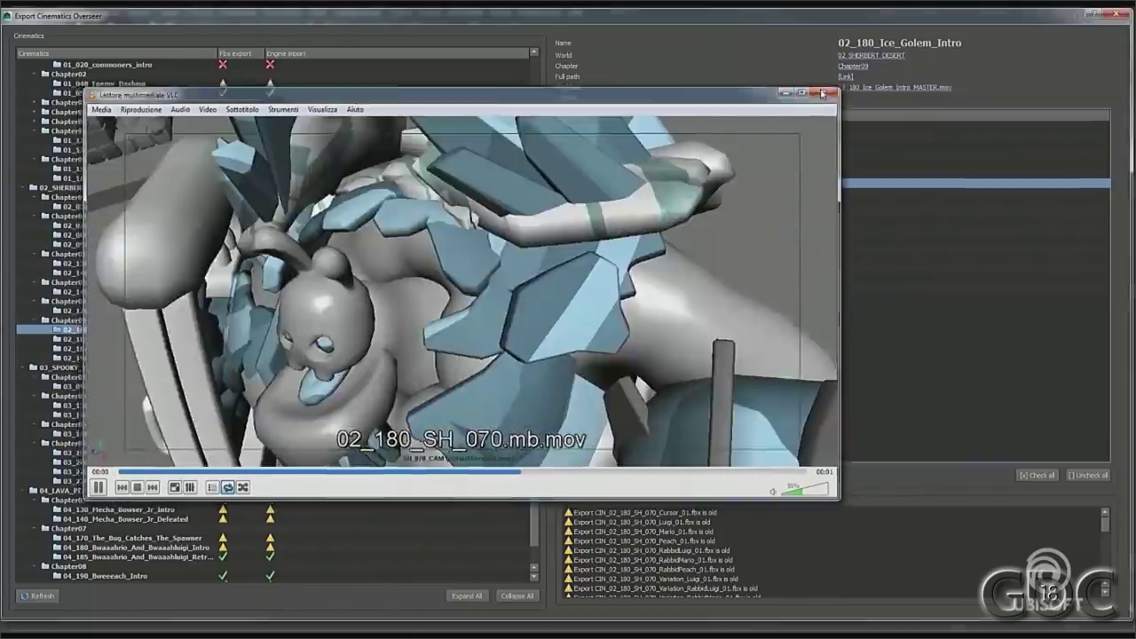
click(823, 91)
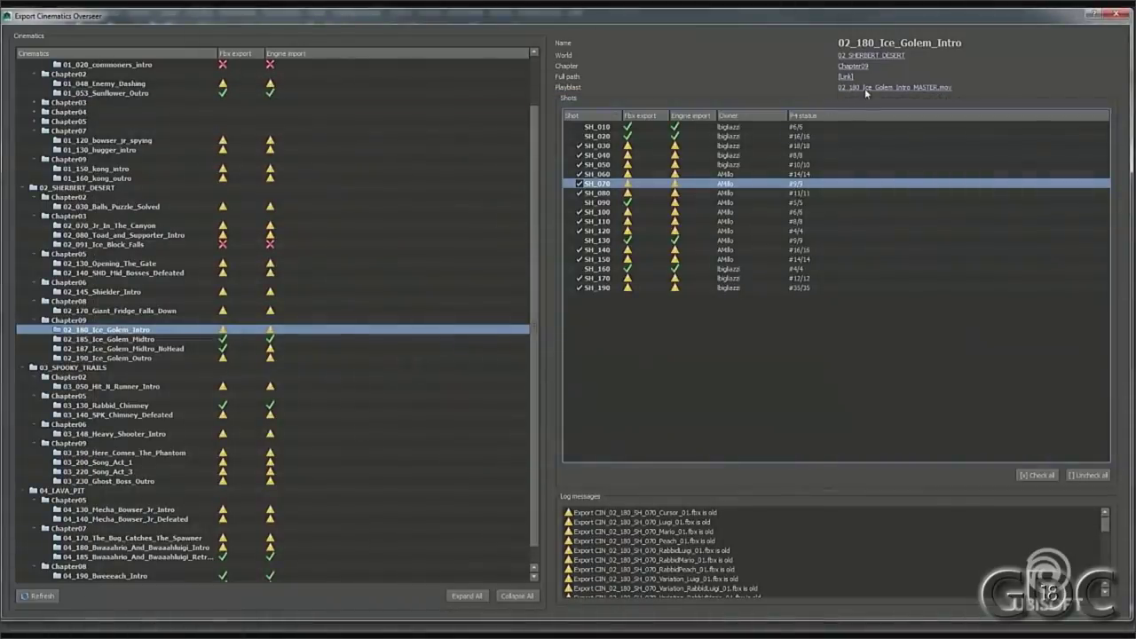
click(864, 88)
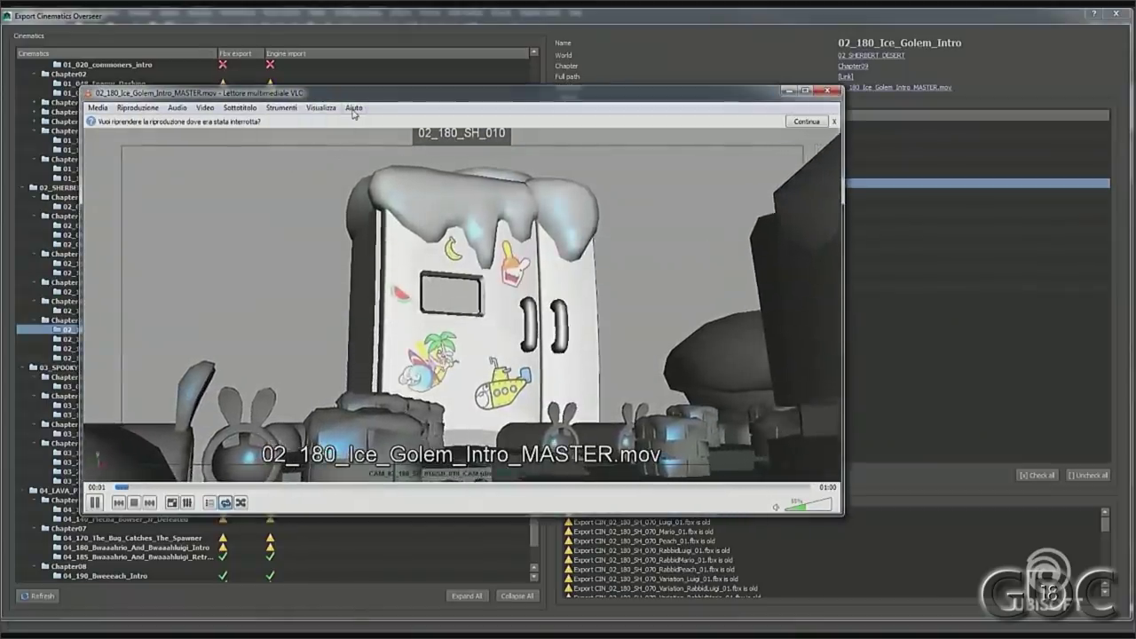